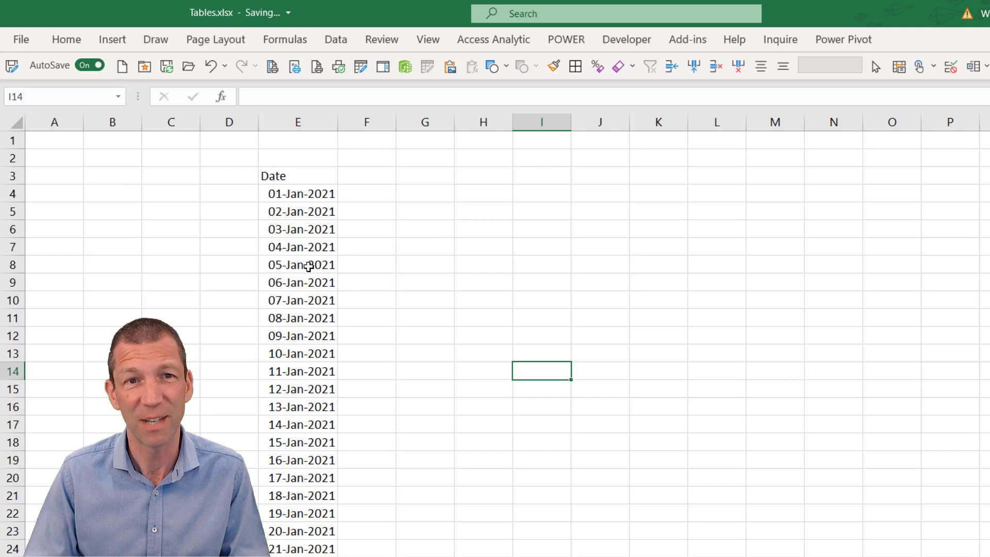
Start a table from the date list, then browse the Home table styles and Insert commands
left_click(301, 204)
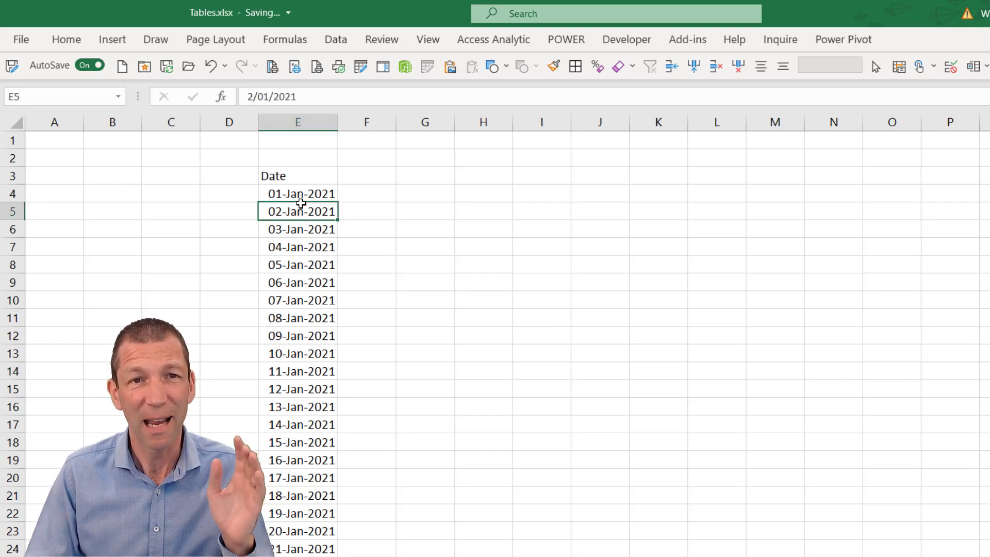
key("ctrl+t")
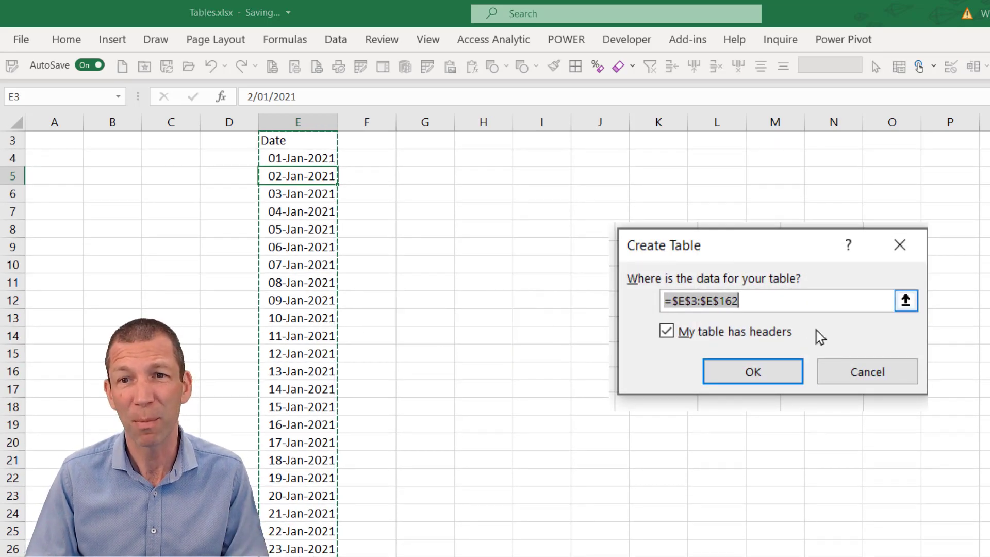
left_click(869, 371)
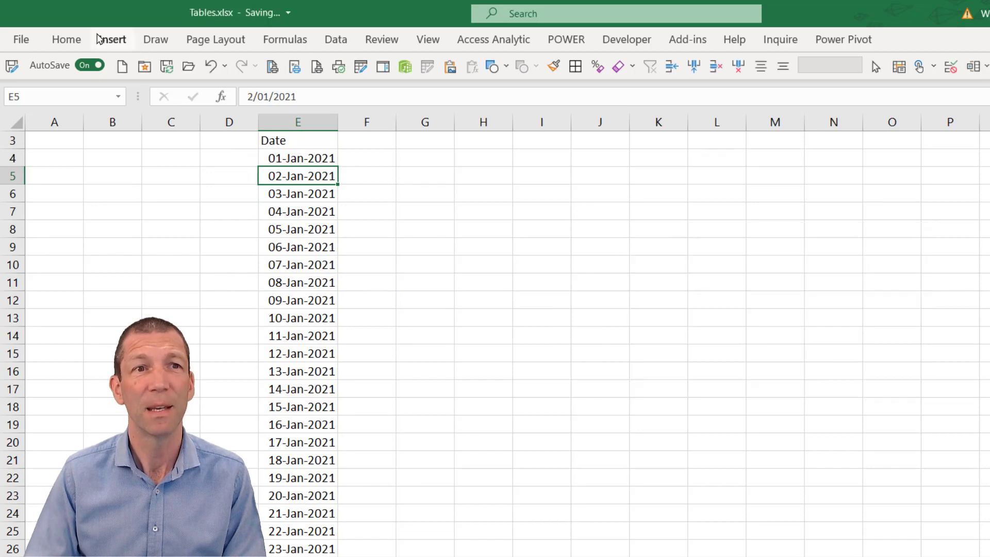
left_click(65, 41)
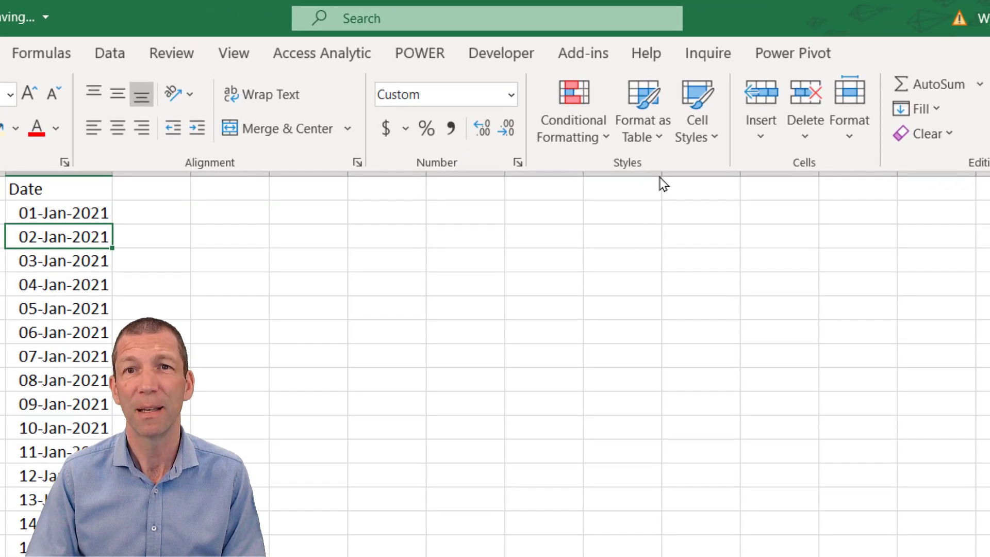
left_click(644, 135)
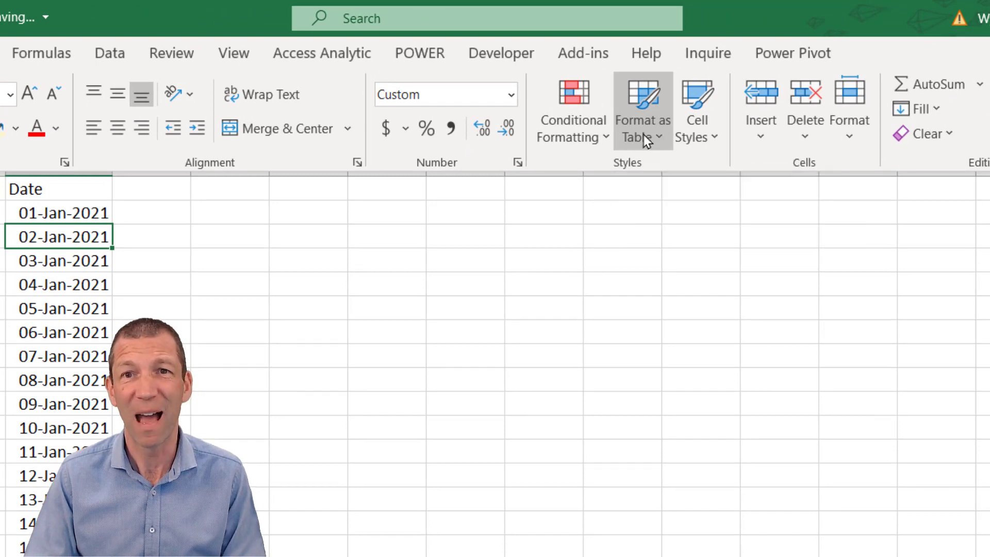
left_click(148, 53)
left_click(148, 53)
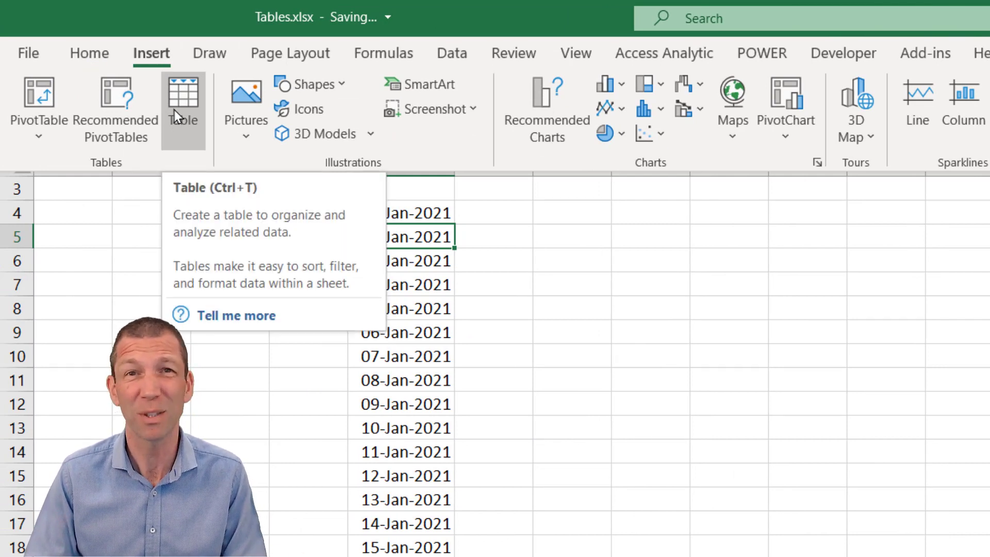
left_click(400, 242)
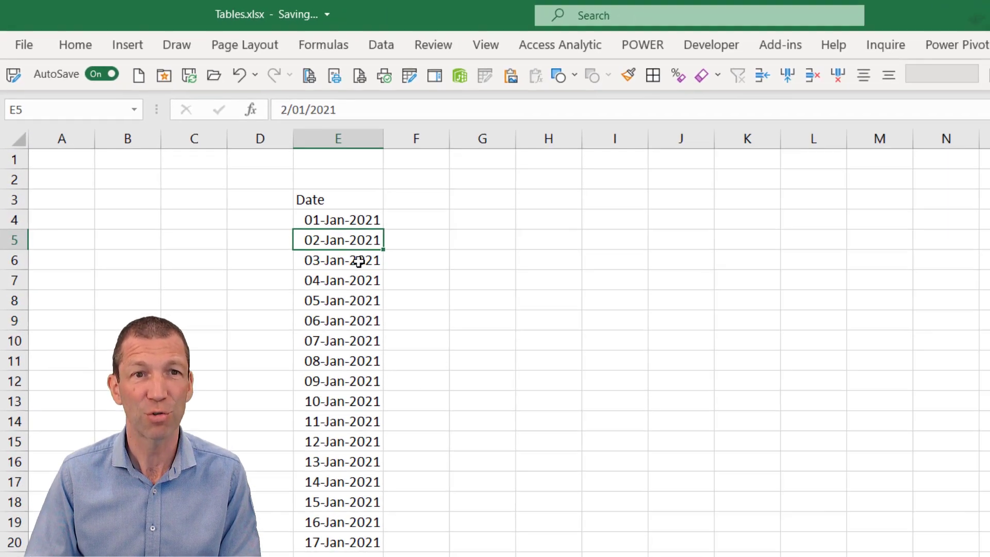
Convert E3:E162 into a table with headers, creating Table7 with a Date header
key("ctrl+t")
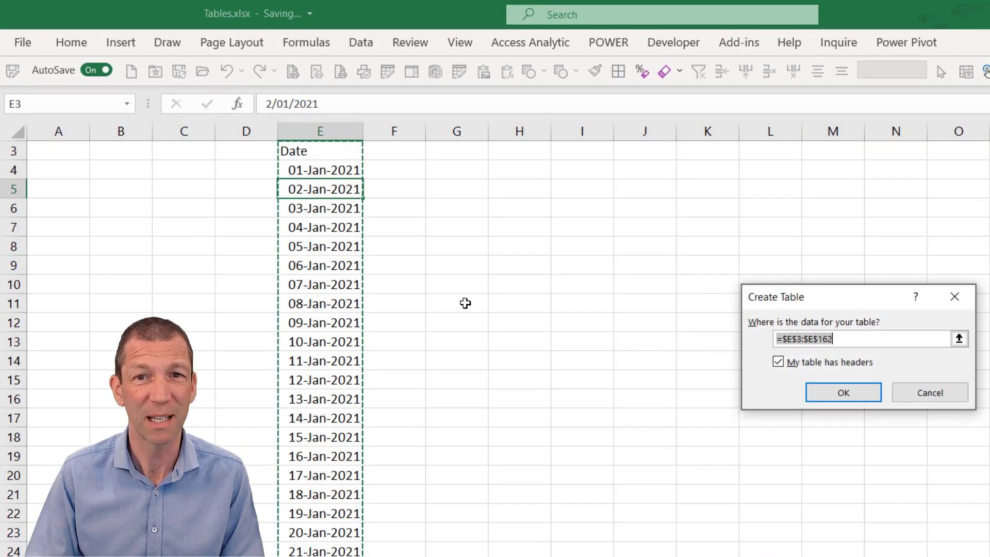
left_click(840, 393)
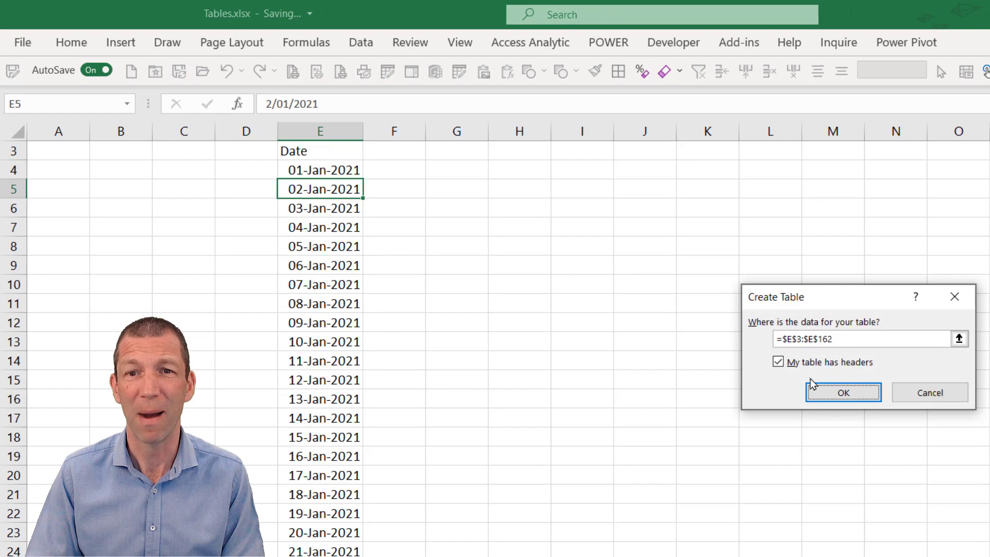
left_click(825, 398)
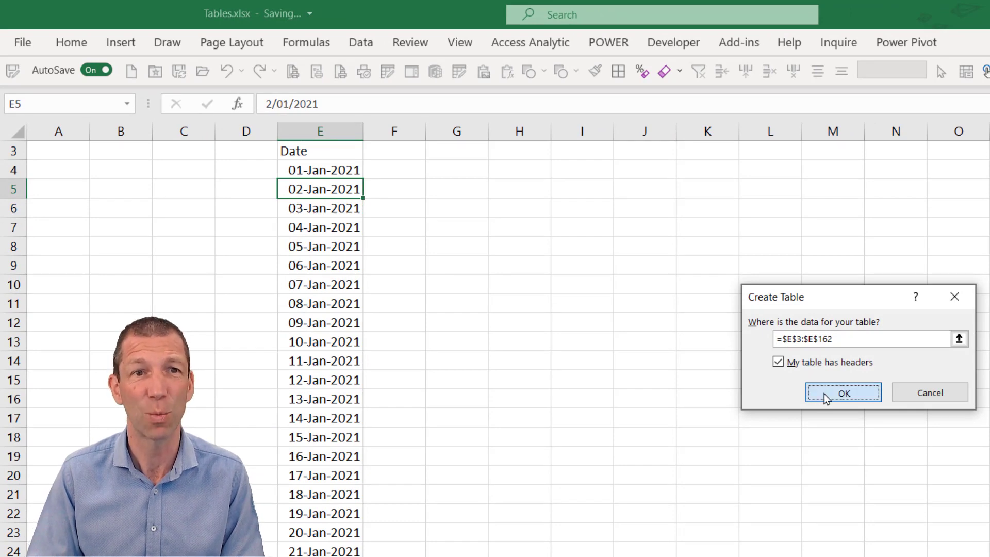
scroll(510, 358, "up", 1)
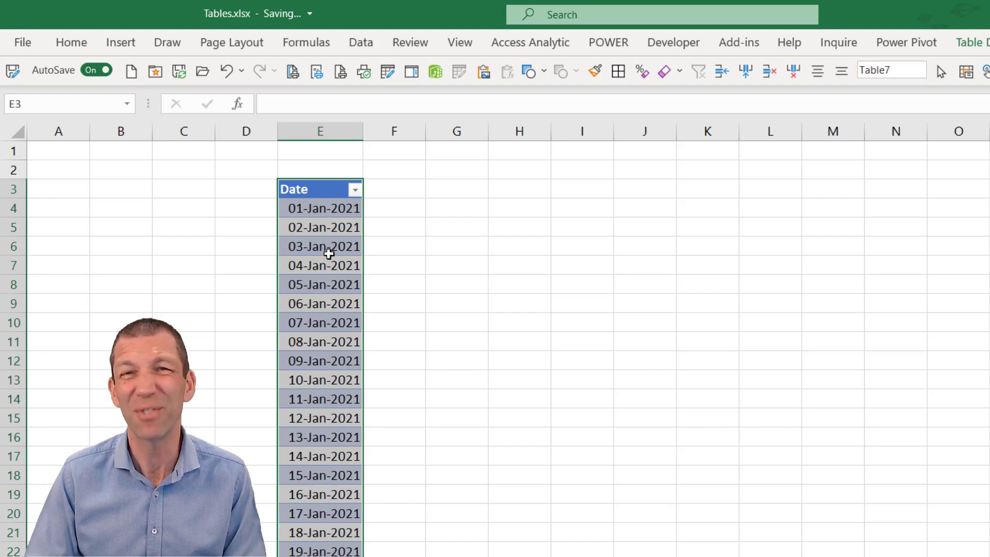
left_click(326, 257)
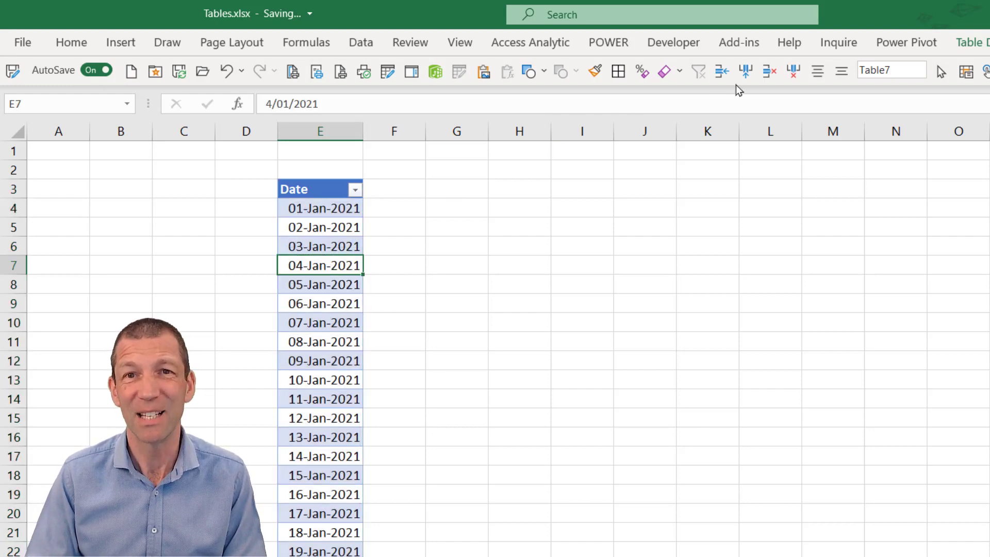
left_click(722, 71)
left_click(722, 71)
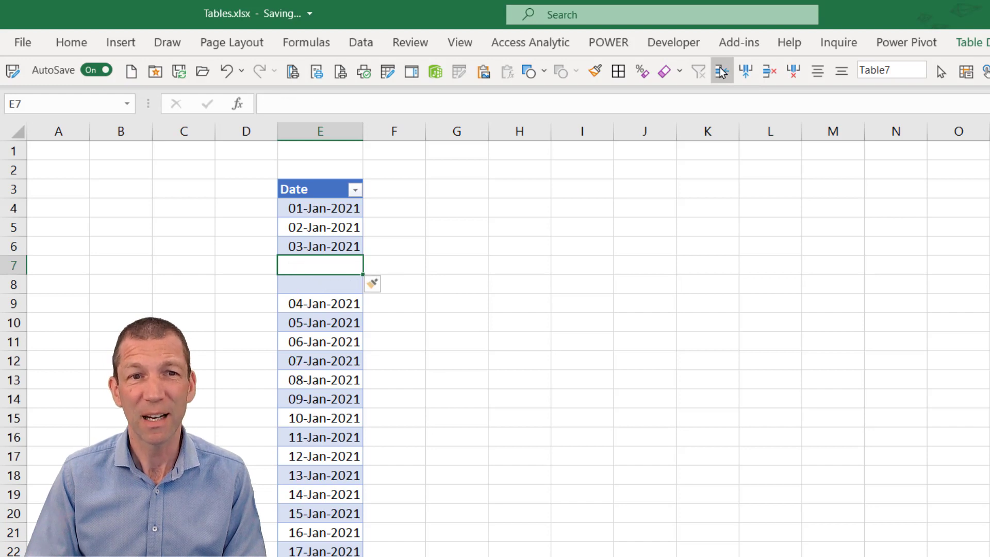
left_click(721, 71)
left_click(721, 71)
left_click(721, 71)
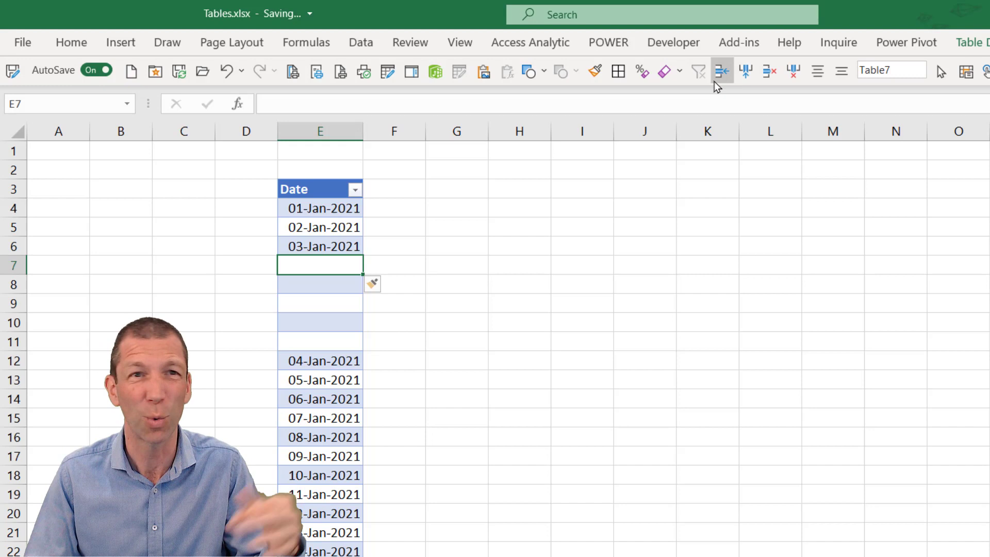
left_click(766, 76)
left_click(765, 76)
left_click(766, 76)
left_click(766, 77)
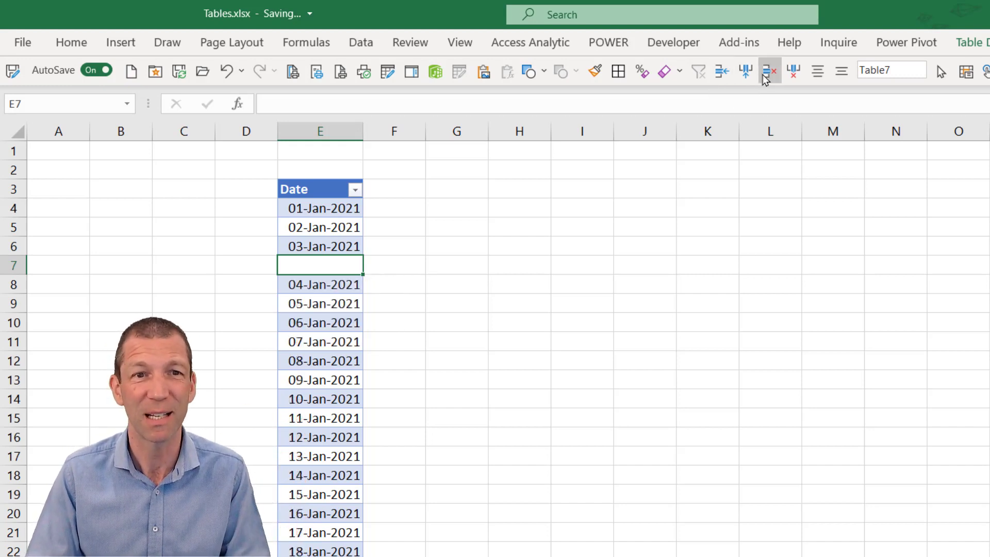
left_click(765, 76)
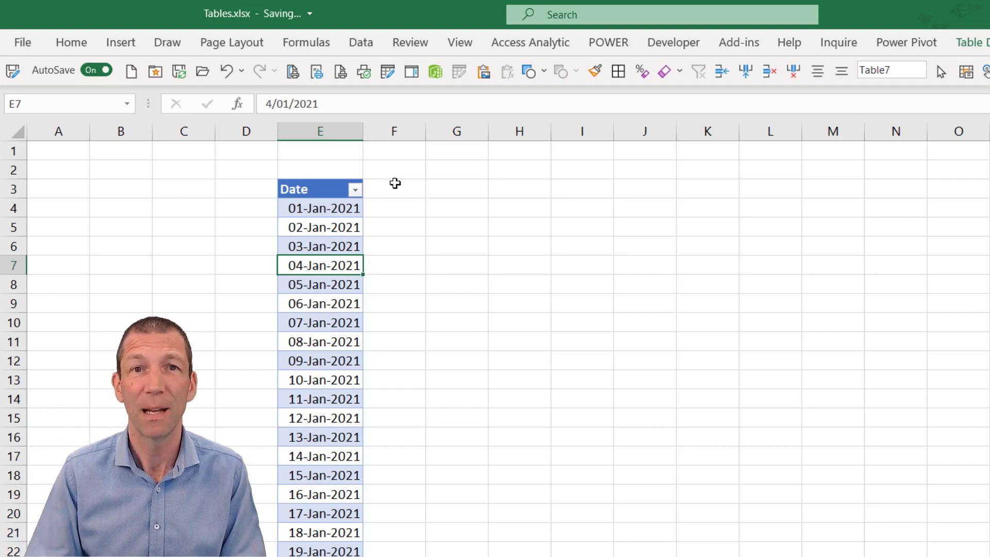
left_click(395, 183)
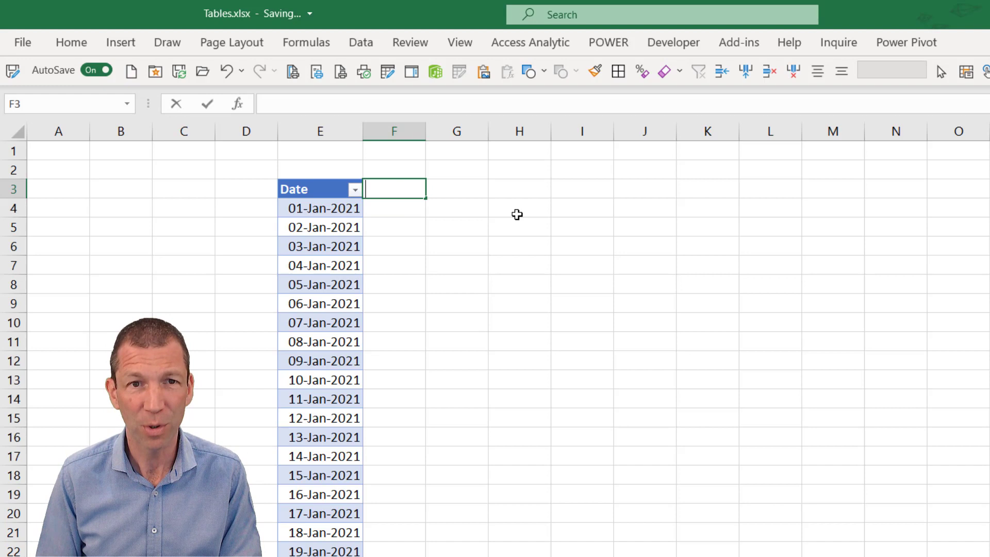
type("Month Nu")
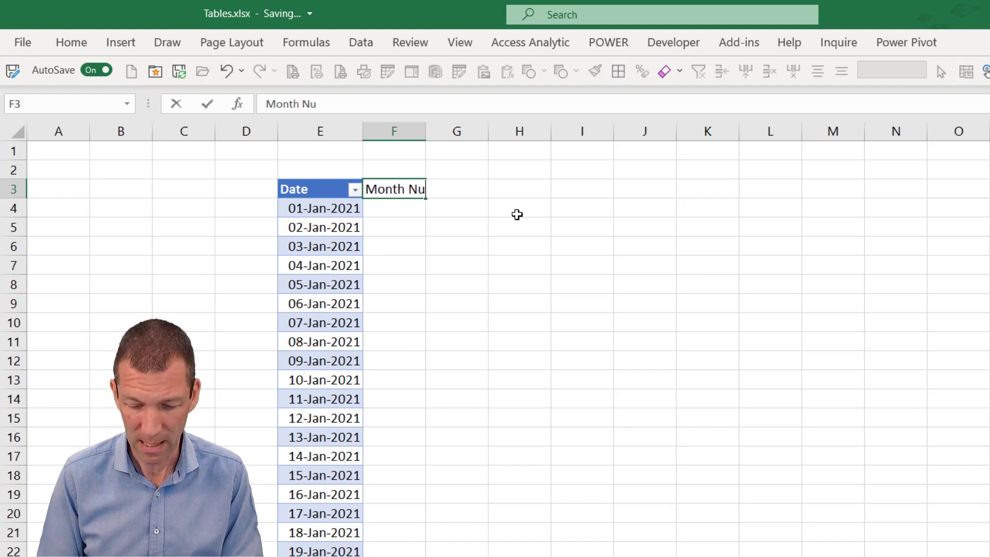
type("mber")
key("Return")
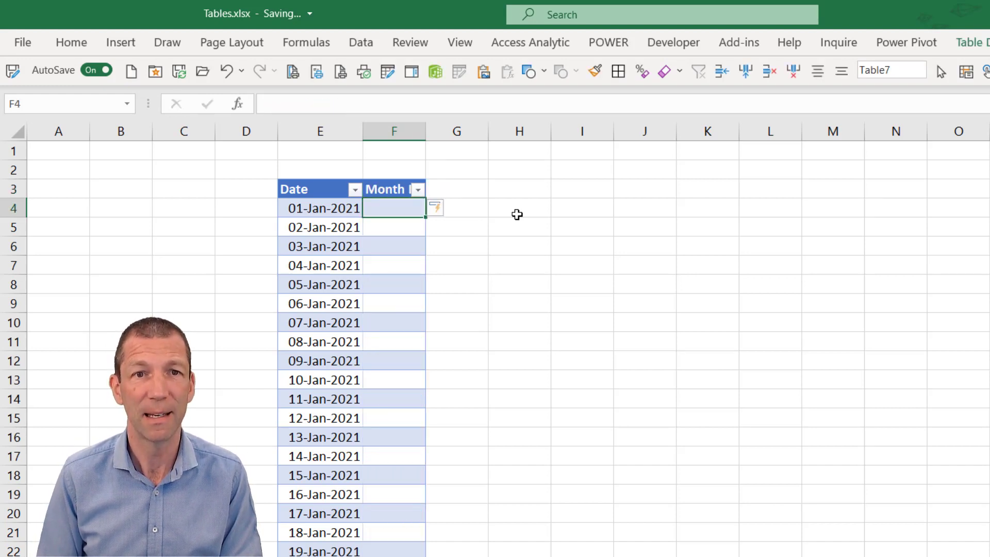
double_click(426, 129)
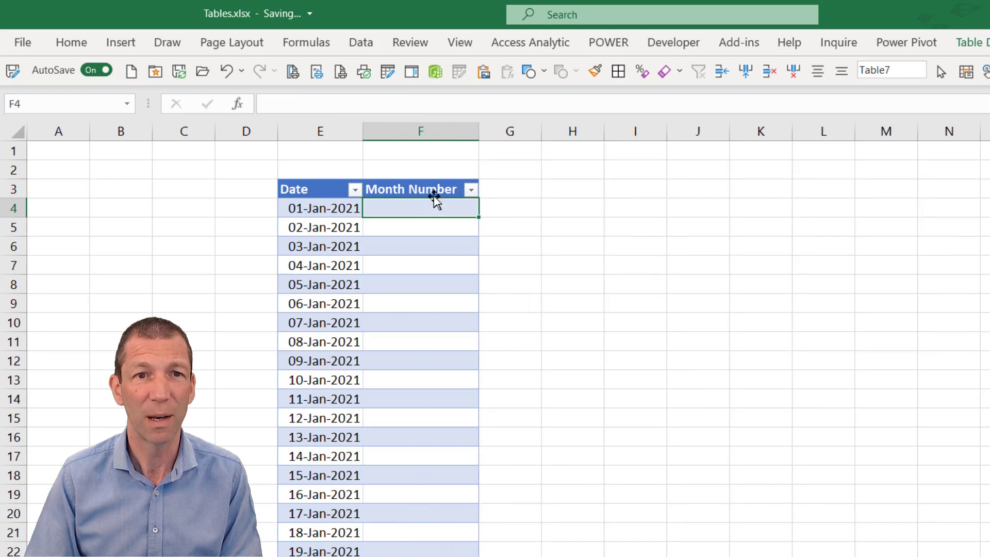
type("=month")
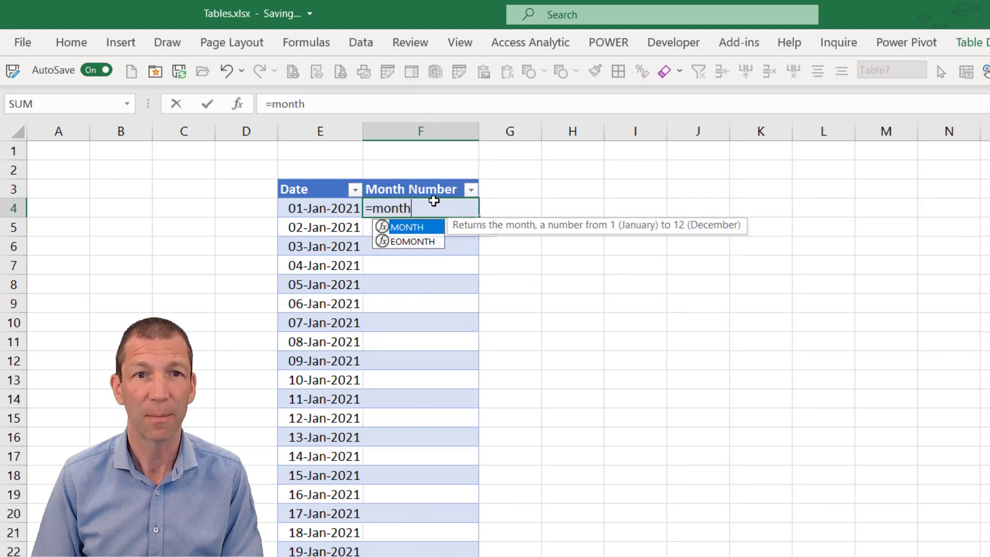
key("Tab")
left_click(324, 210)
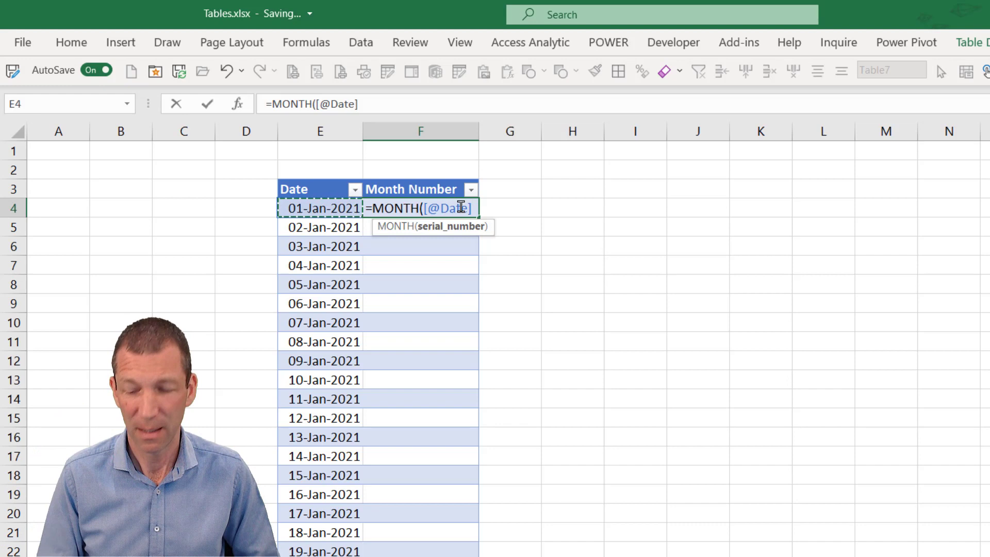
key("Return")
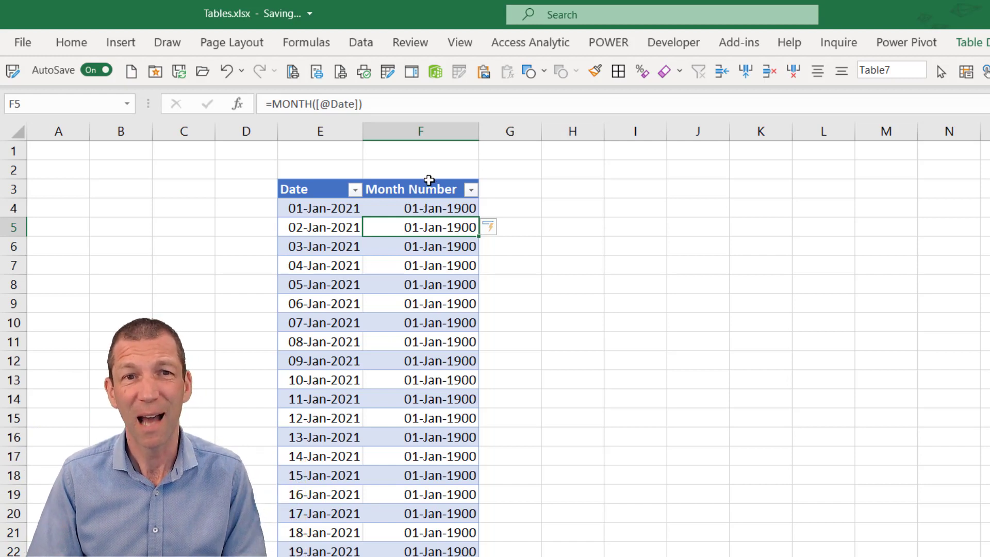
Apply Comma Style to the Month Number column so it shows 1, 2, 3 instead of dates
left_click(429, 181)
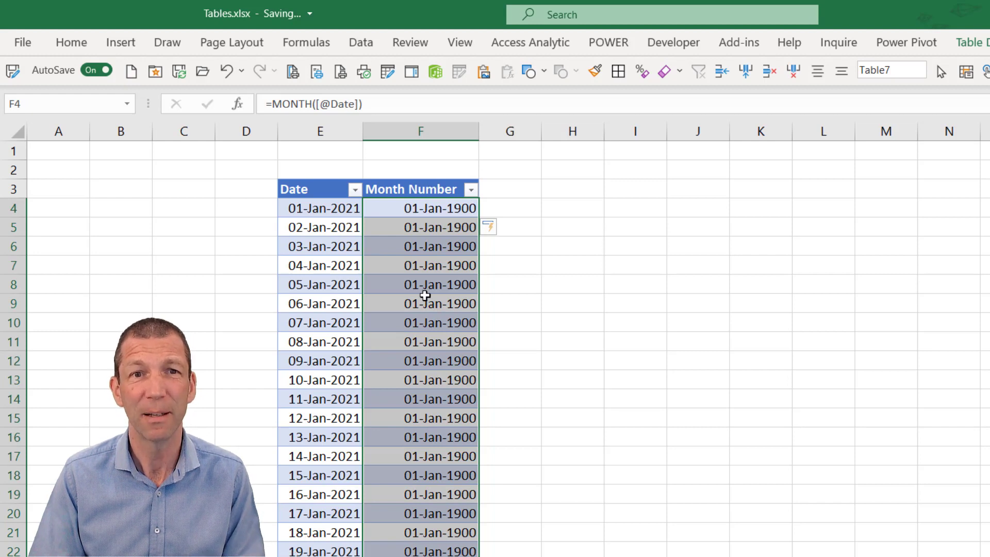
left_click(426, 283)
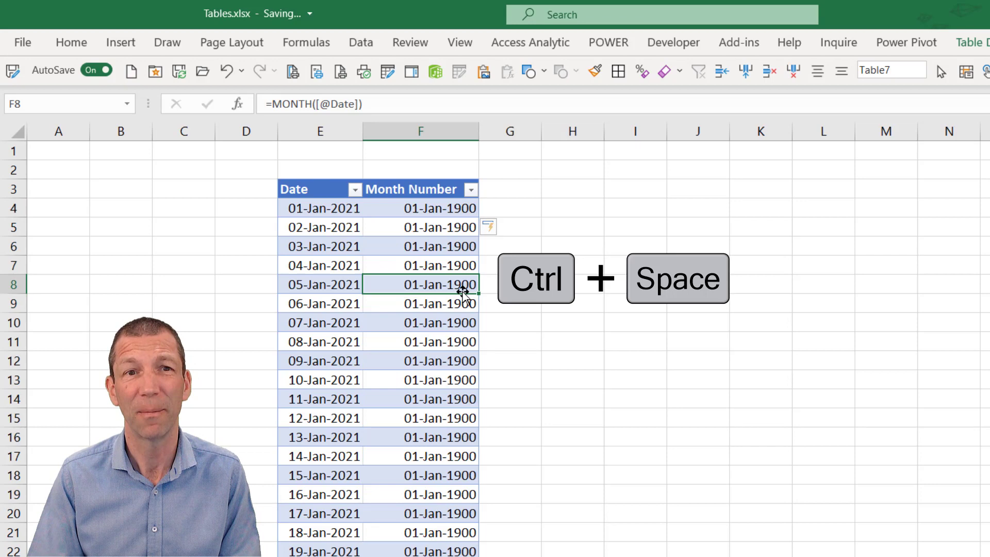
key("ctrl+space")
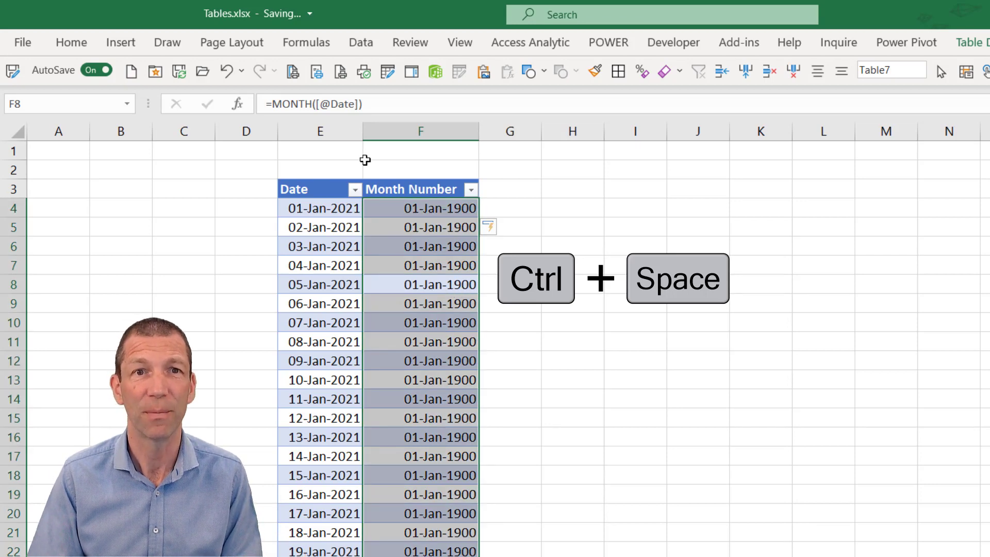
left_click(78, 44)
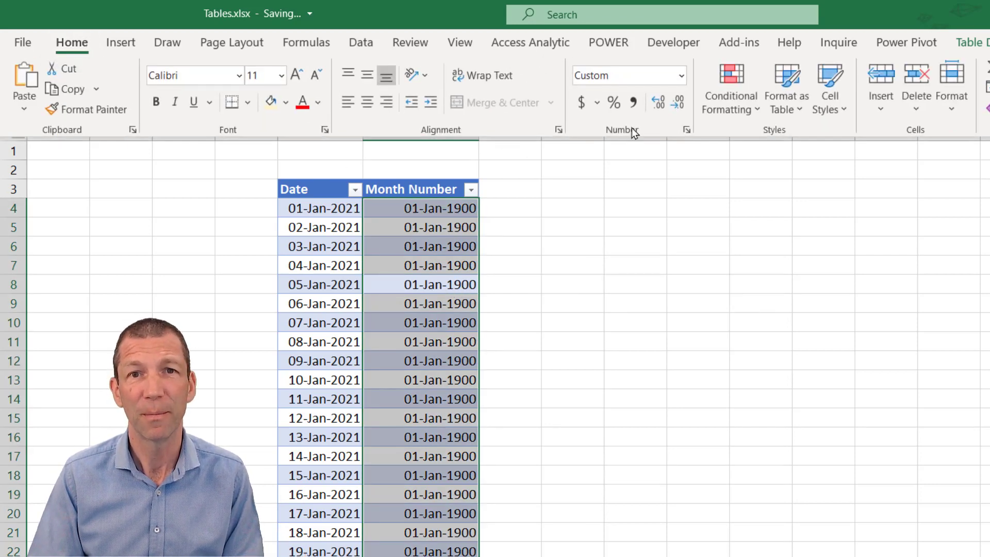
left_click(632, 106)
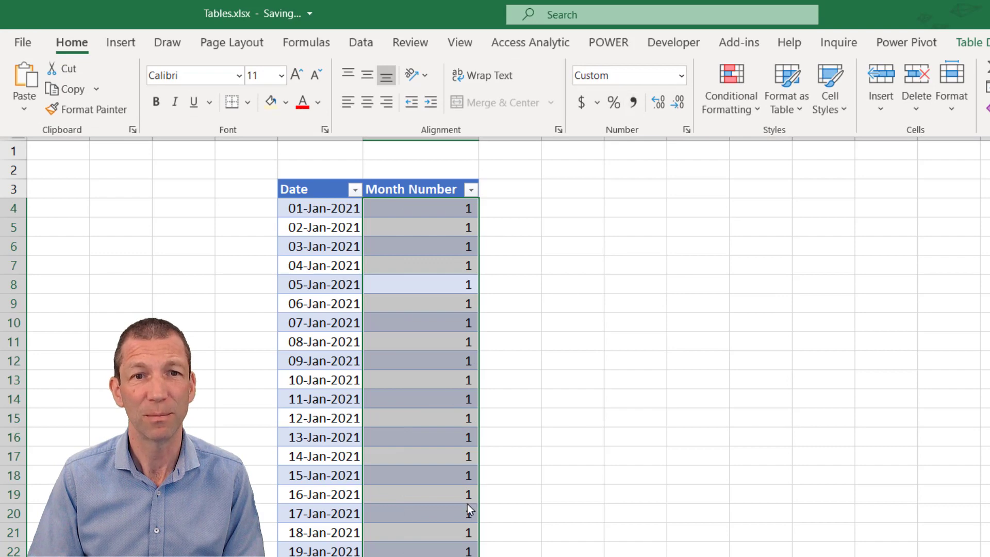
scroll(422, 446, "down", 16)
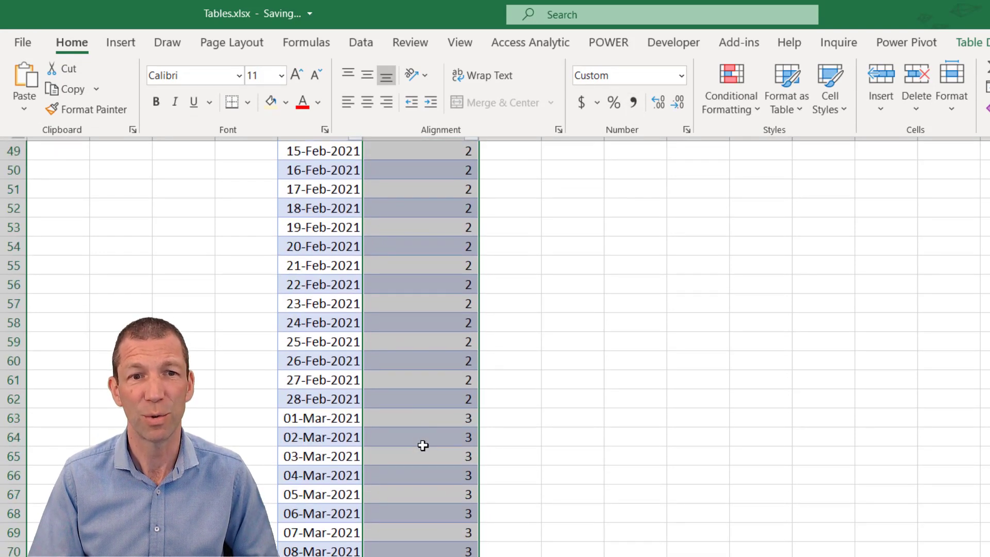
scroll(423, 444, "up", 16)
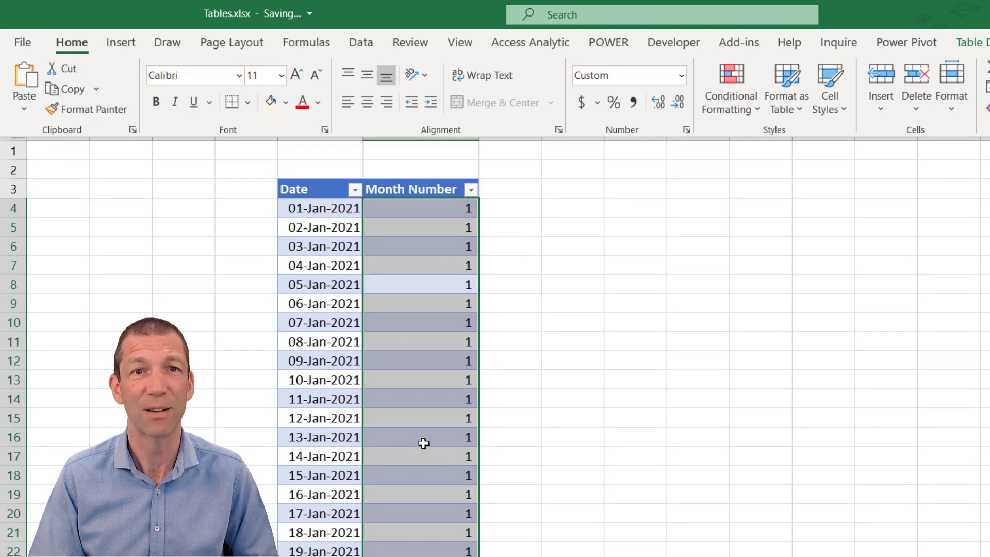
left_click(527, 184)
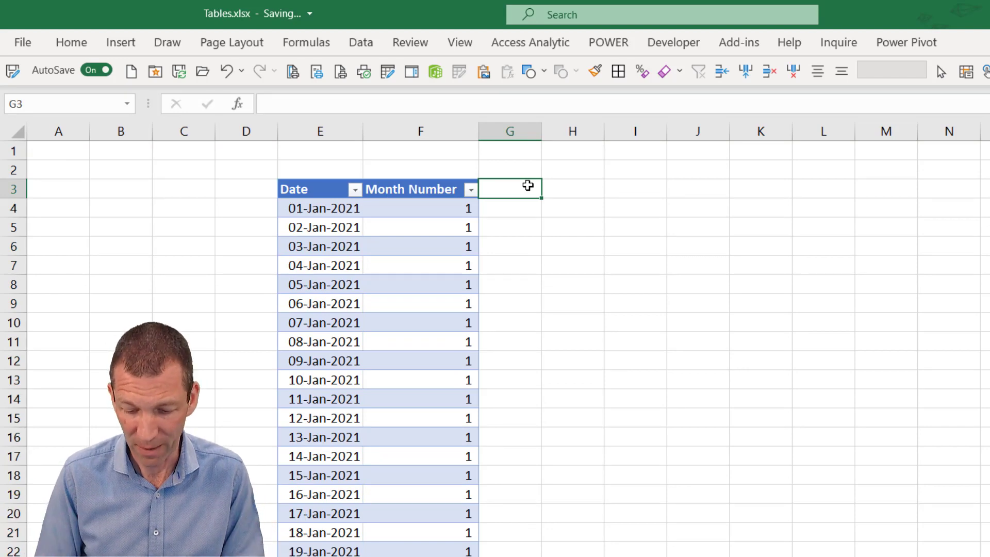
type("Month Name")
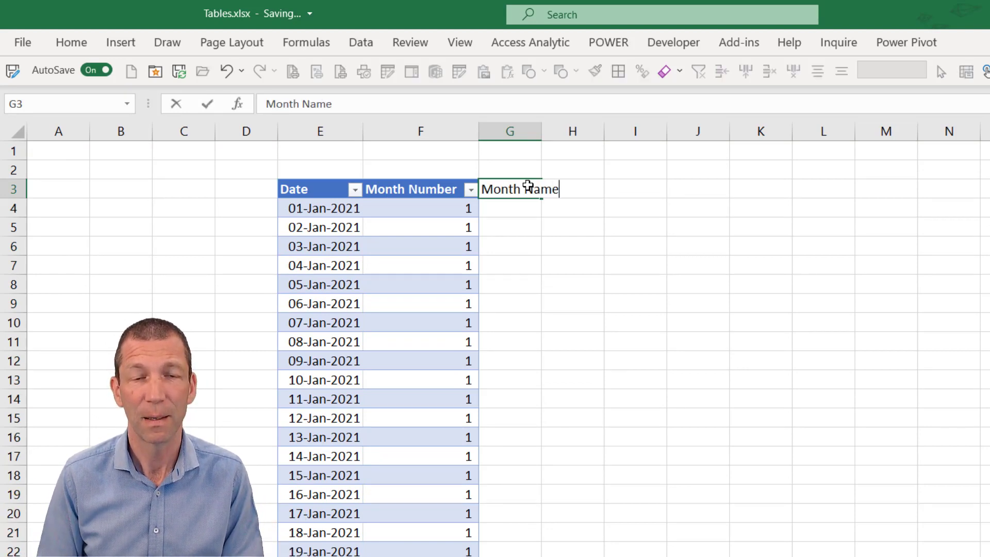
key("Return")
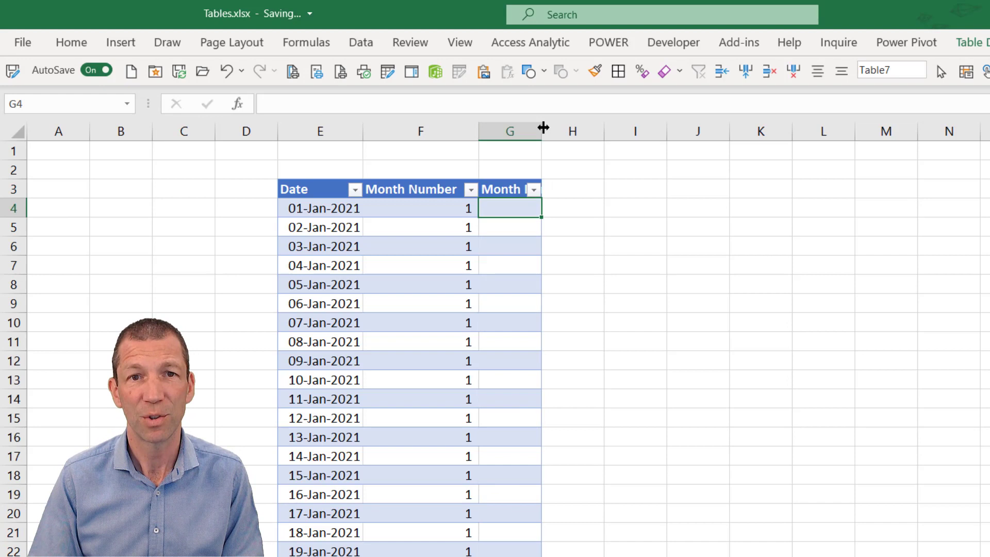
double_click(541, 131)
type("=tex")
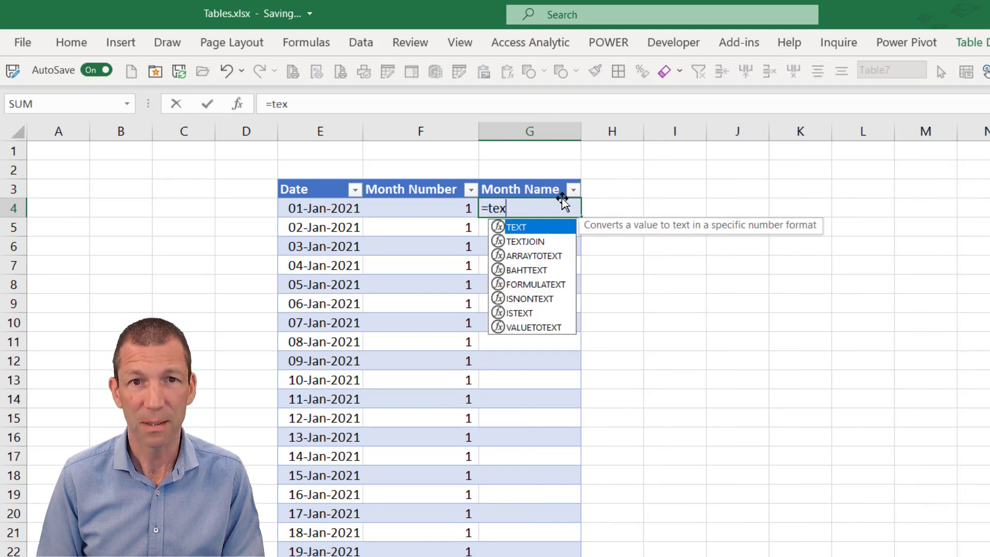
key("Tab")
left_click(310, 211)
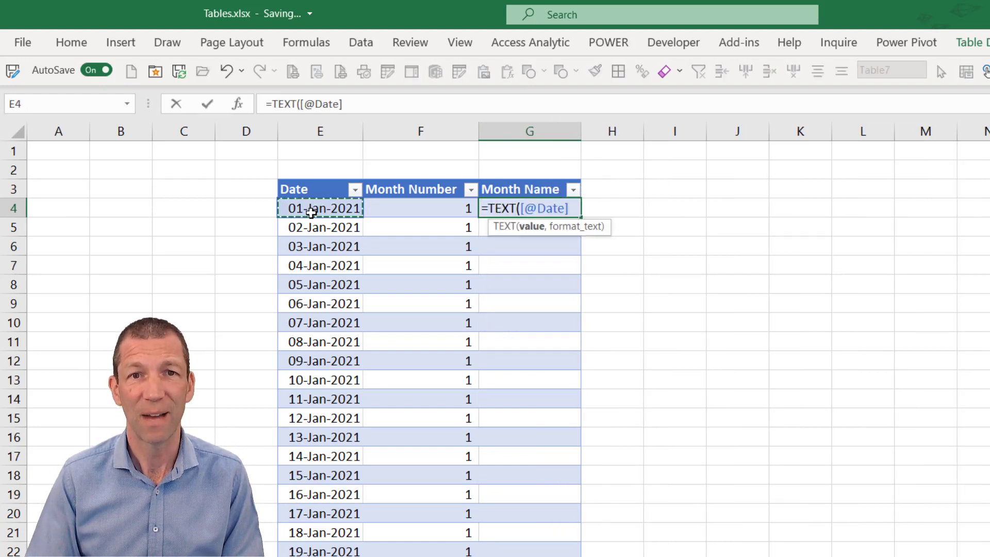
type(",")
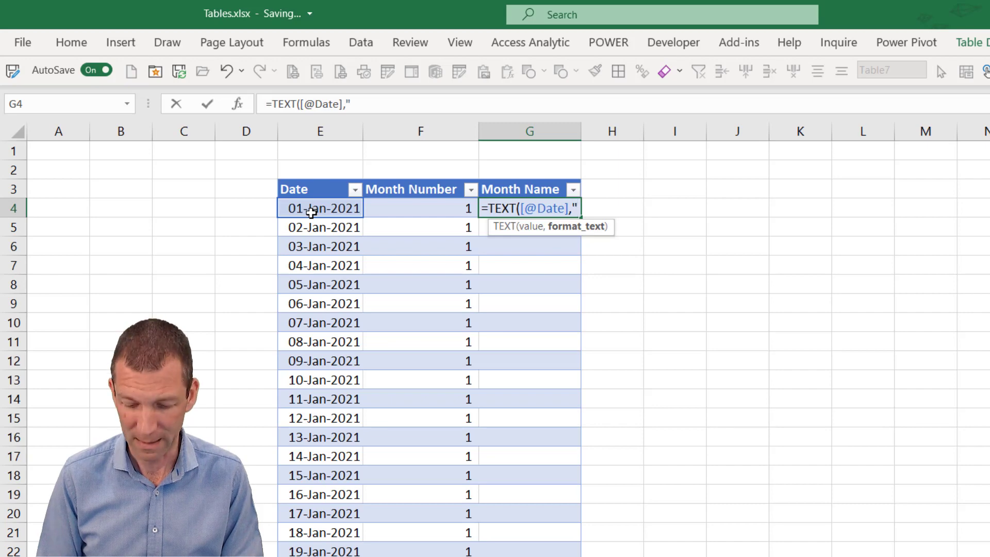
type("\"mmm\"")
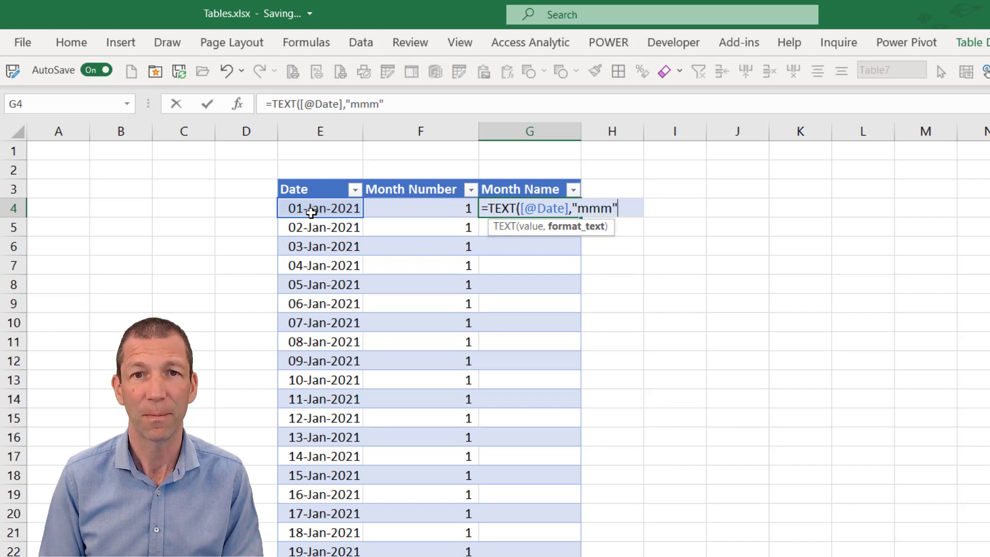
type(")")
key("Return")
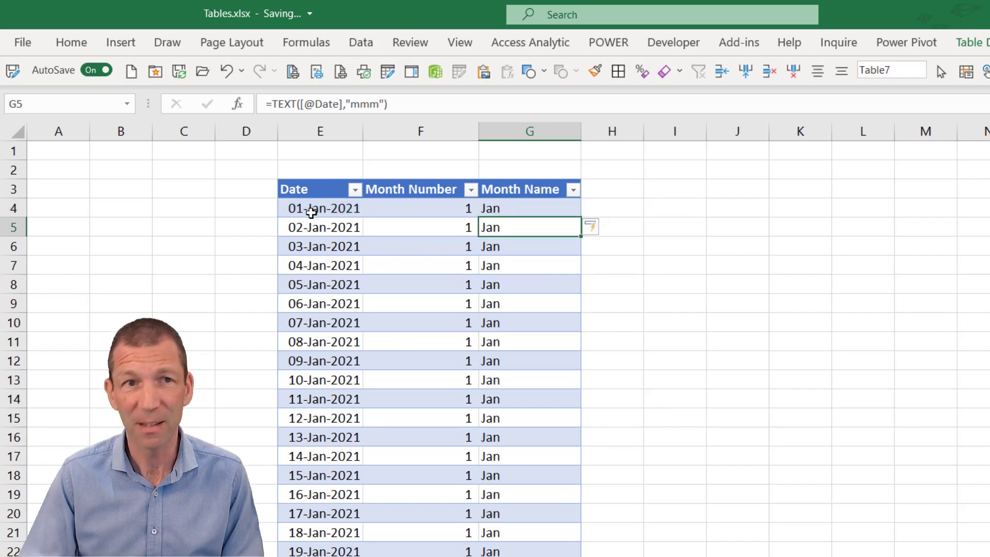
scroll(513, 353, "down", 19)
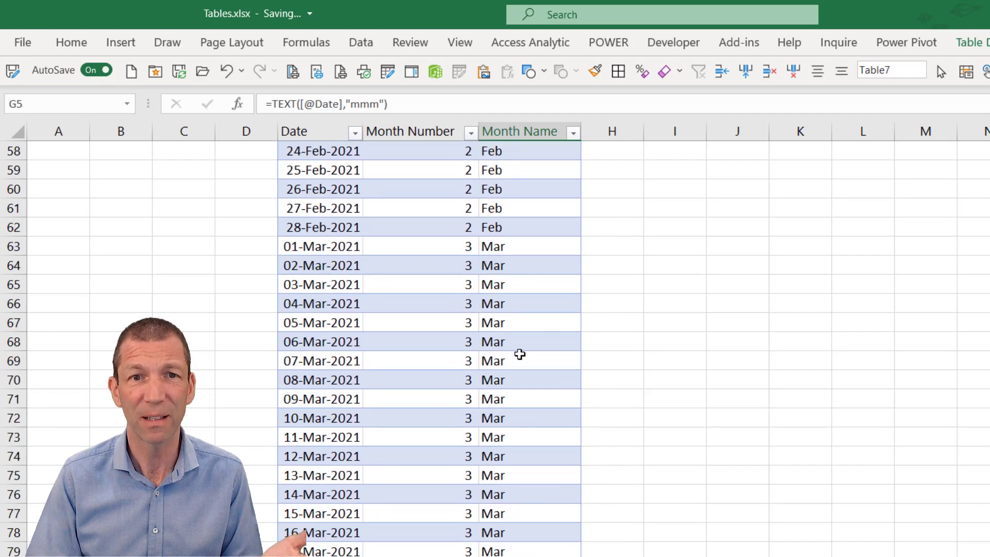
scroll(519, 354, "down", 5)
scroll(521, 355, "up", 20)
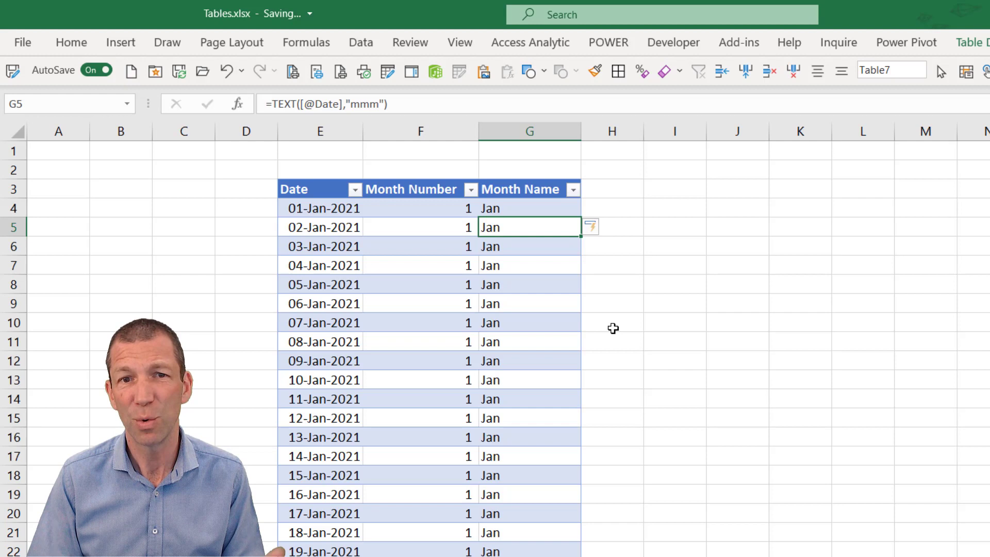
left_click(610, 415)
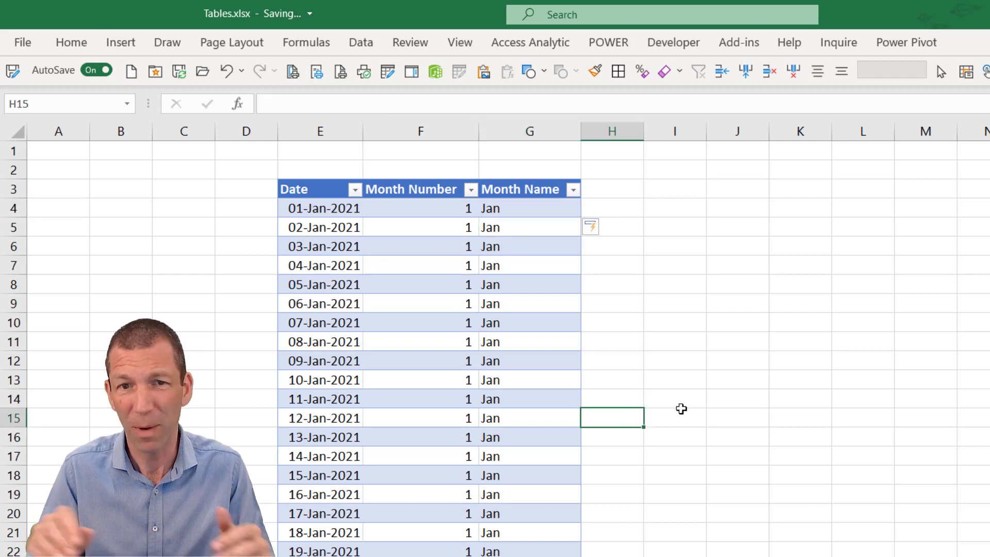
type("=year")
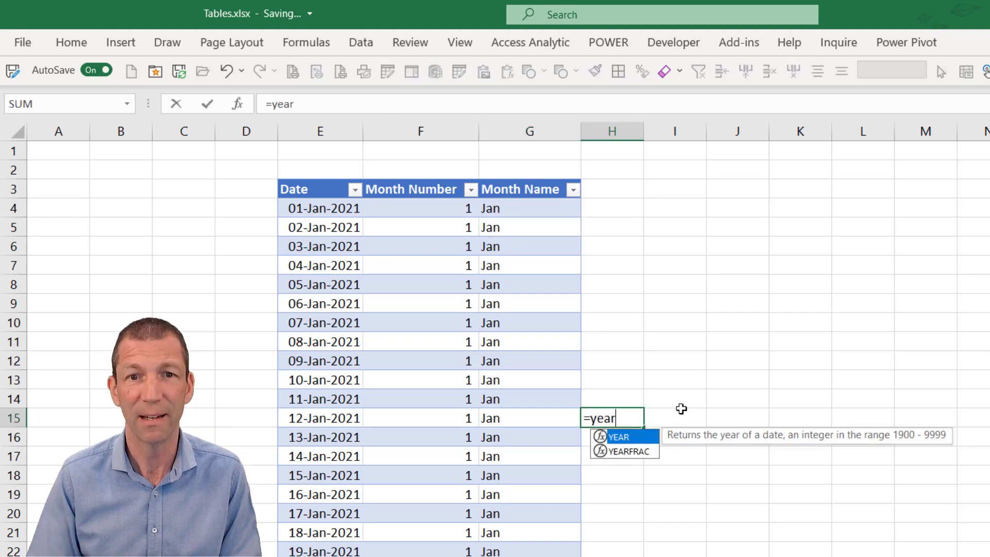
key("Tab")
left_click(316, 418)
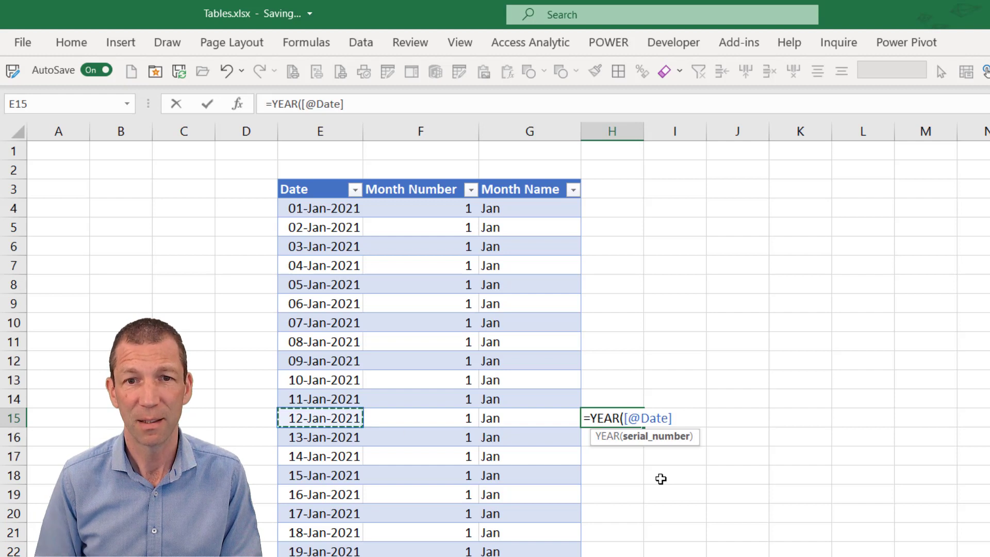
type(")")
key("ctrl+Return")
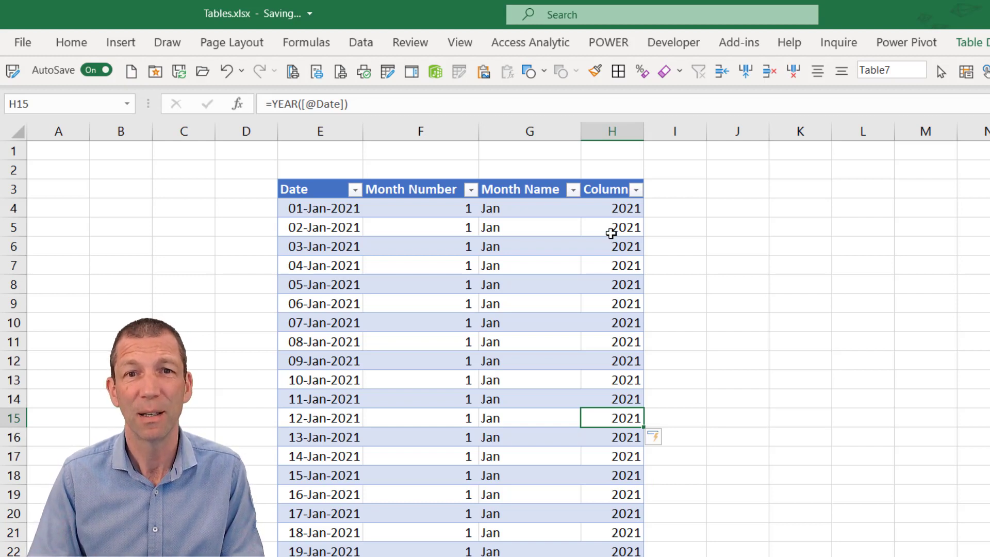
Inspect H5's YEAR formula in edit mode, leaving it unchanged
left_click(612, 231)
key("F2")
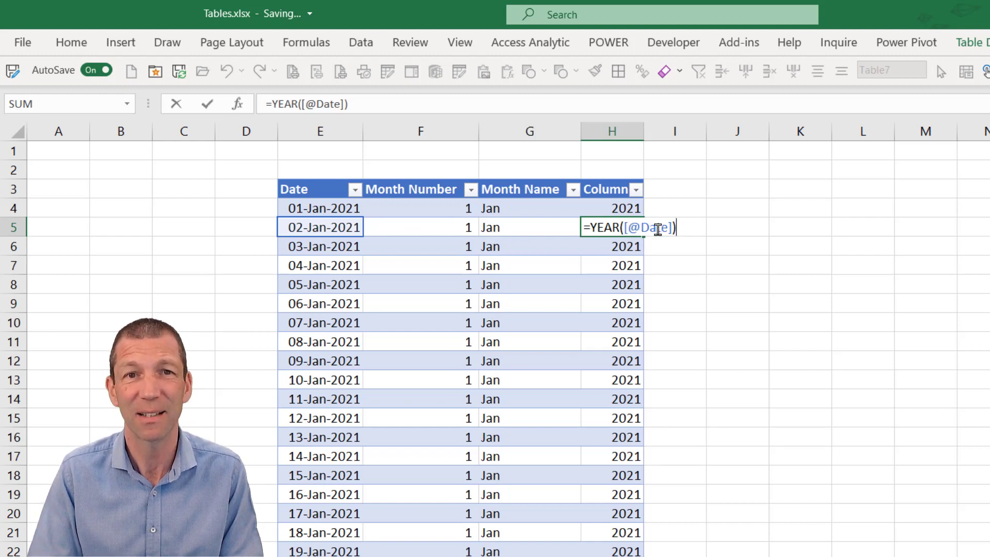
key("ctrl+Return")
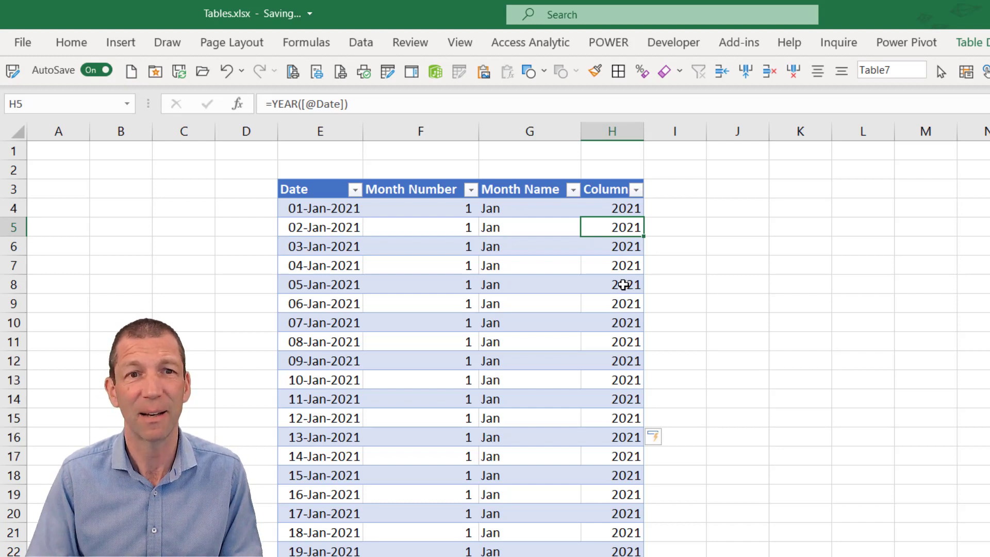
left_click(328, 228)
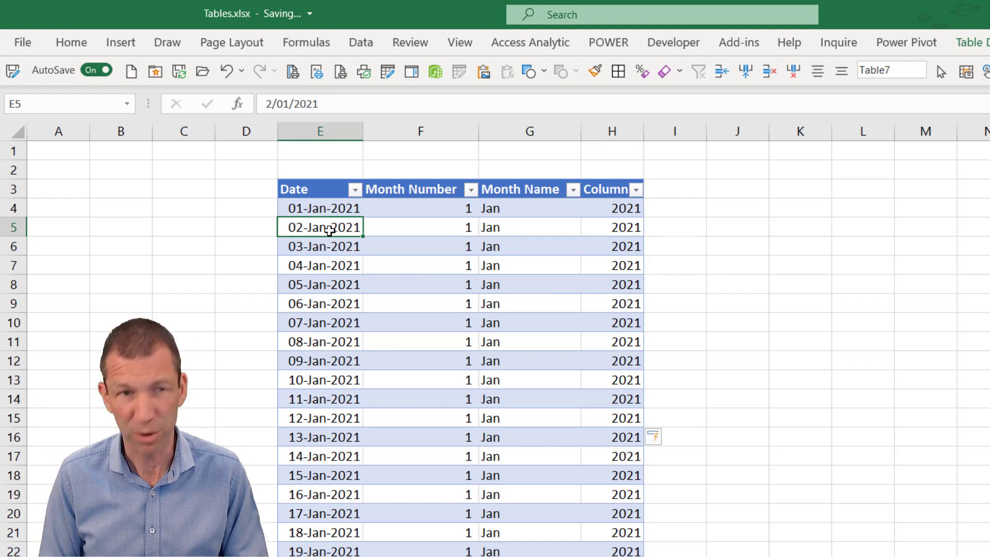
Enter 09-Jun in E163 below the last date, auto-filling 6, Jun and 2021
key("ctrl+period")
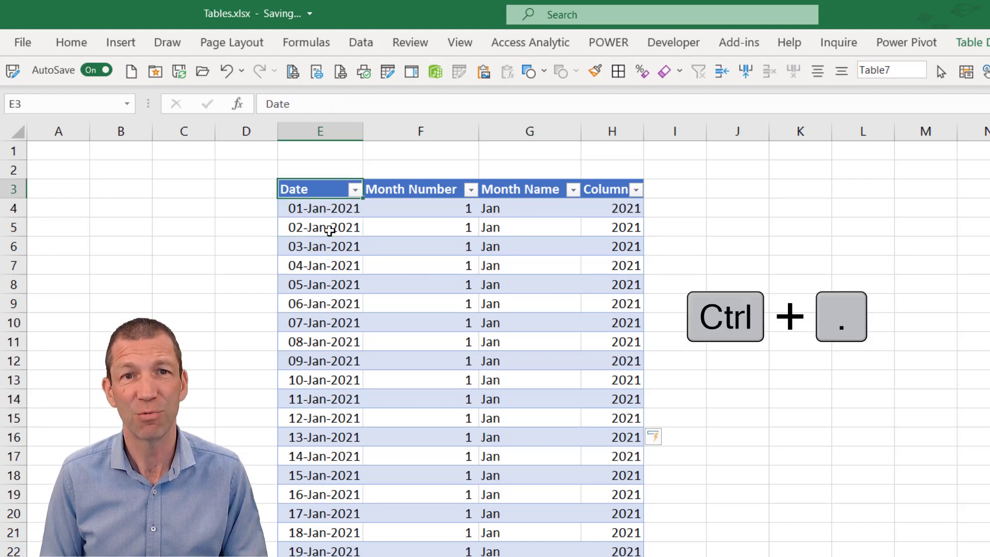
key("ctrl+period")
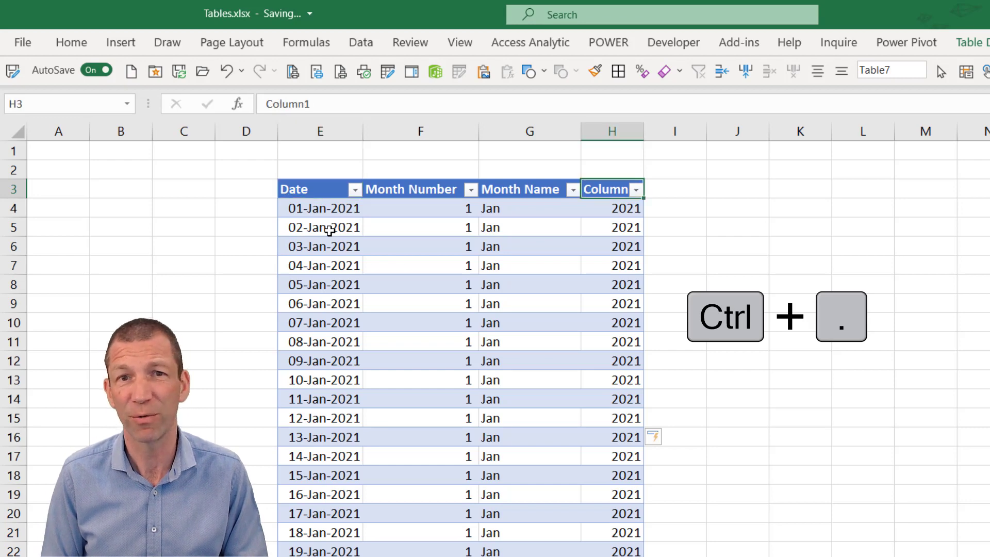
key("ctrl+period")
key("ctrl+period")
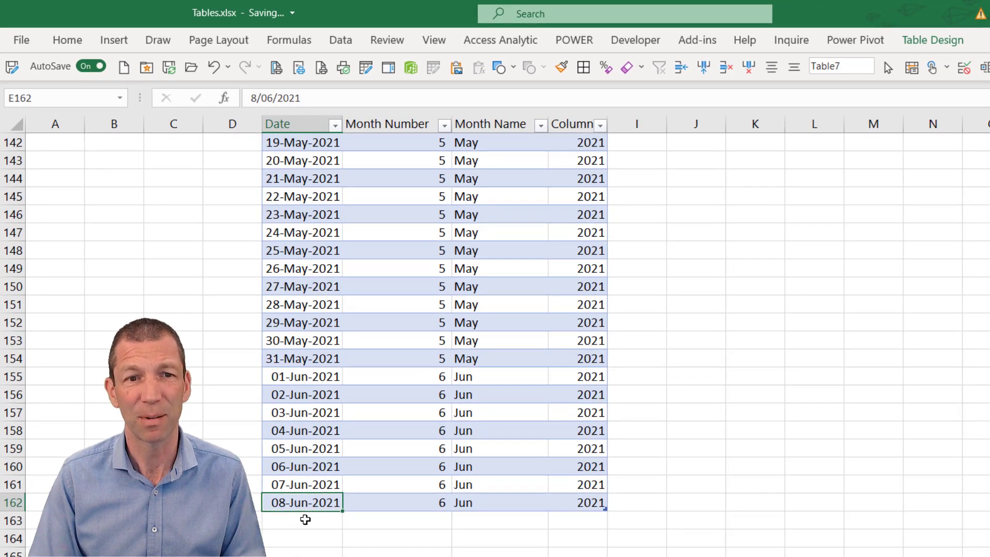
left_click(305, 516)
left_click(310, 503)
left_click(315, 516)
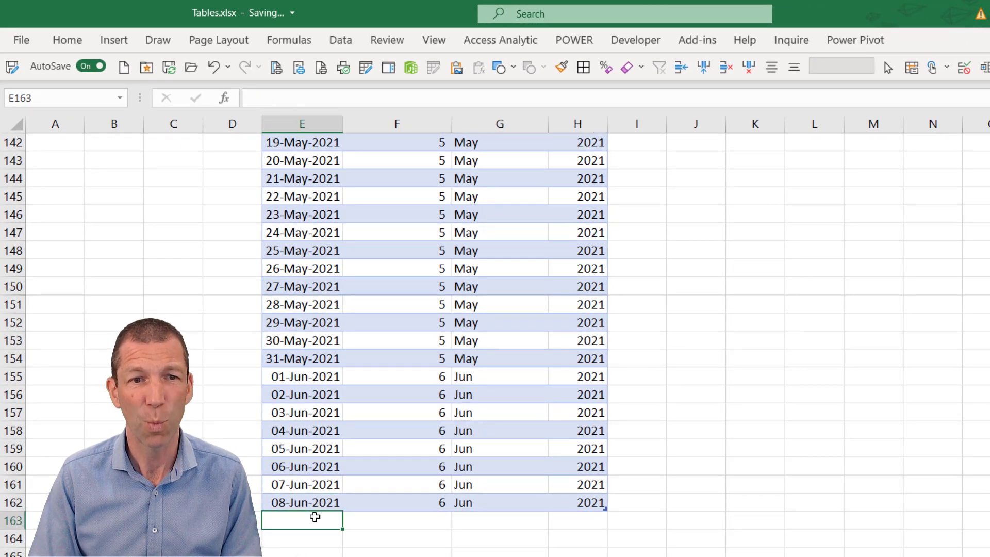
type("09")
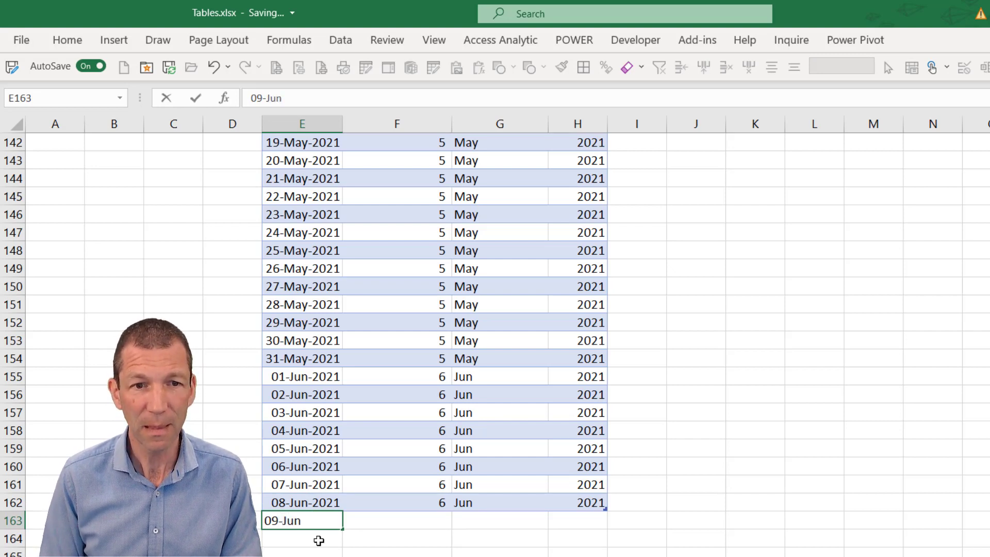
type("-Jun")
key("ctrl+Return")
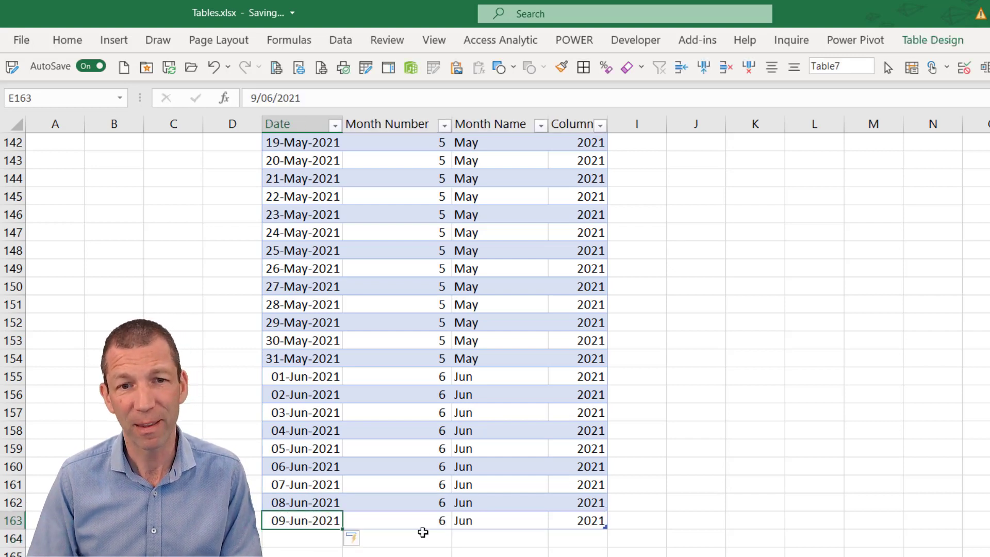
left_click(425, 522)
left_click(483, 523)
left_click(609, 522)
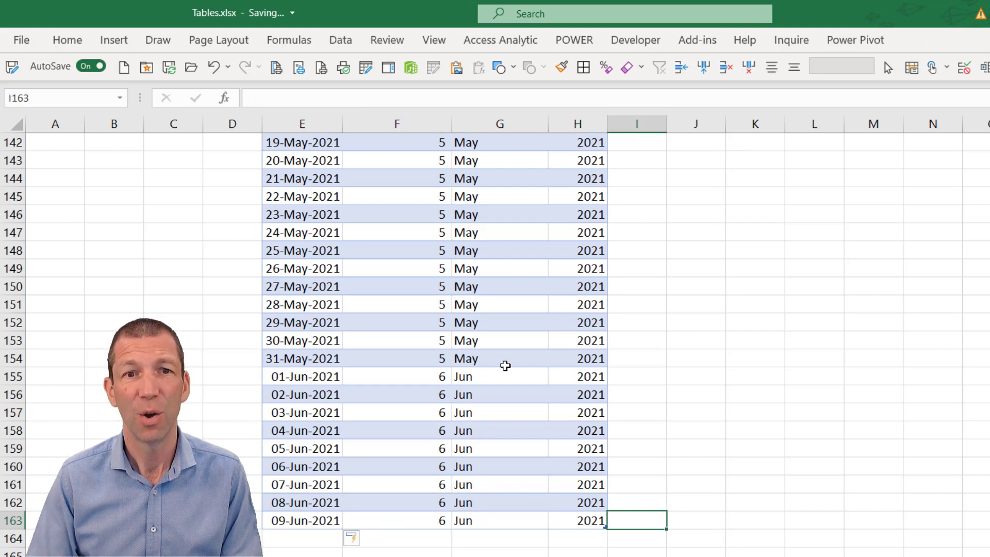
left_click(491, 334)
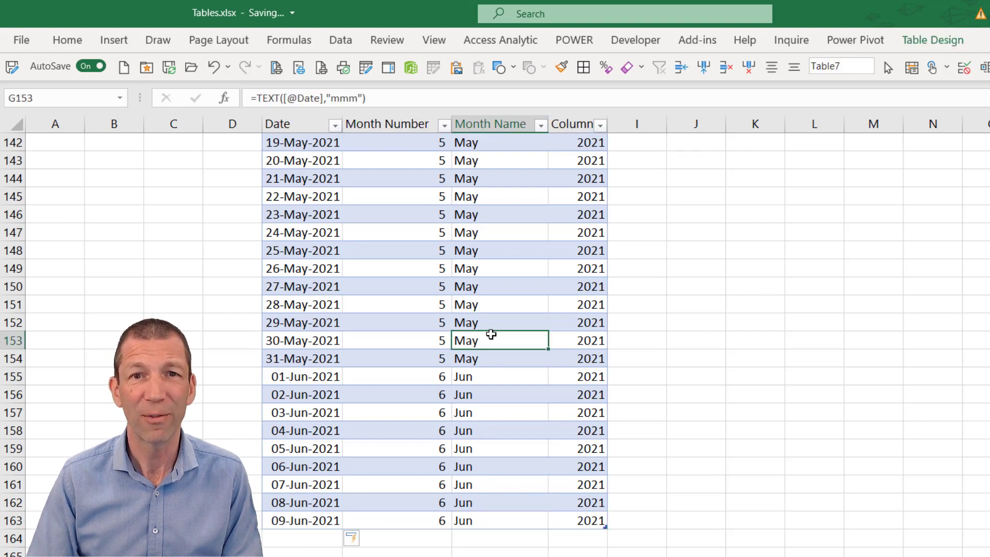
left_click(681, 69)
left_click(580, 341)
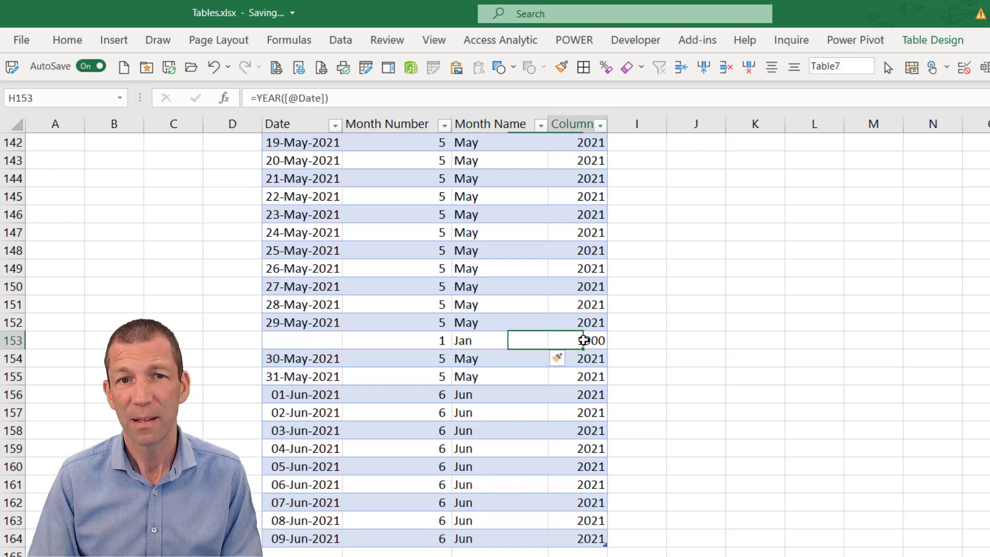
left_click(468, 340)
left_click(432, 340)
left_click(512, 339)
left_click(564, 340)
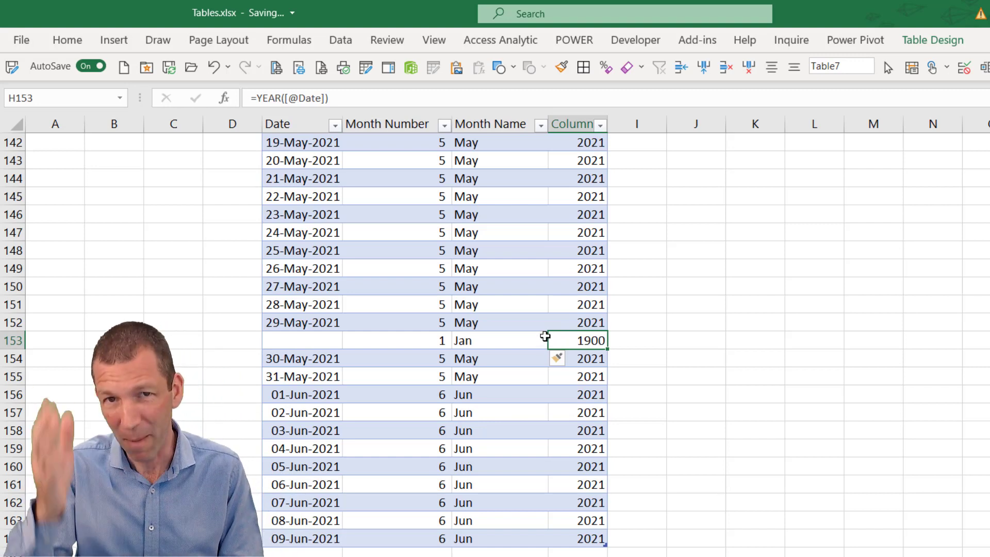
key("ctrl+z")
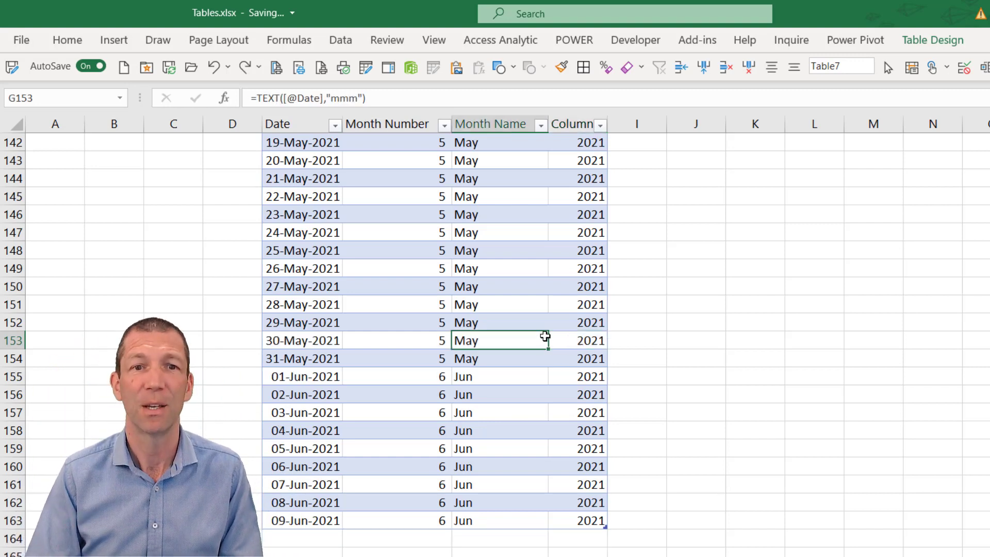
scroll(456, 415, "up", 16)
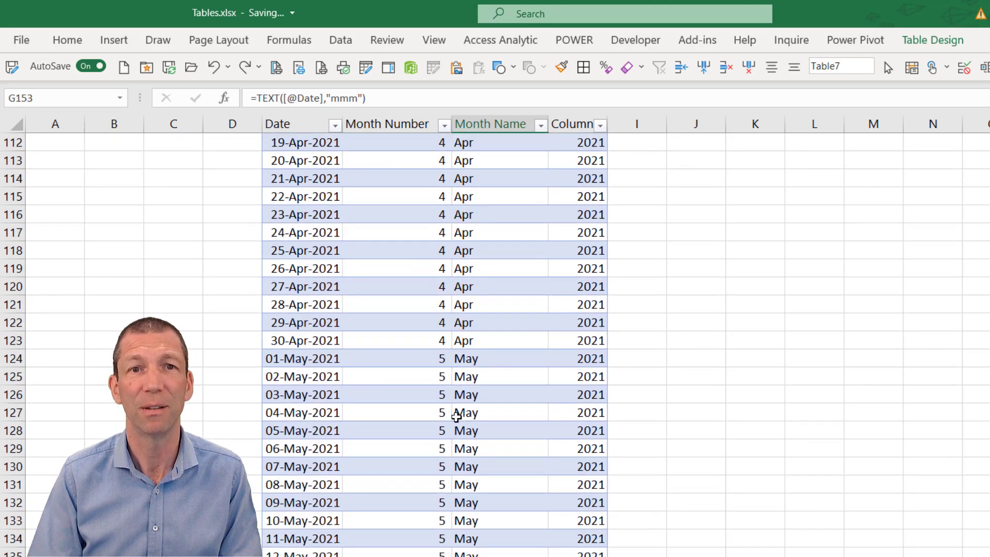
scroll(456, 415, "up", 2)
scroll(459, 464, "down", 16)
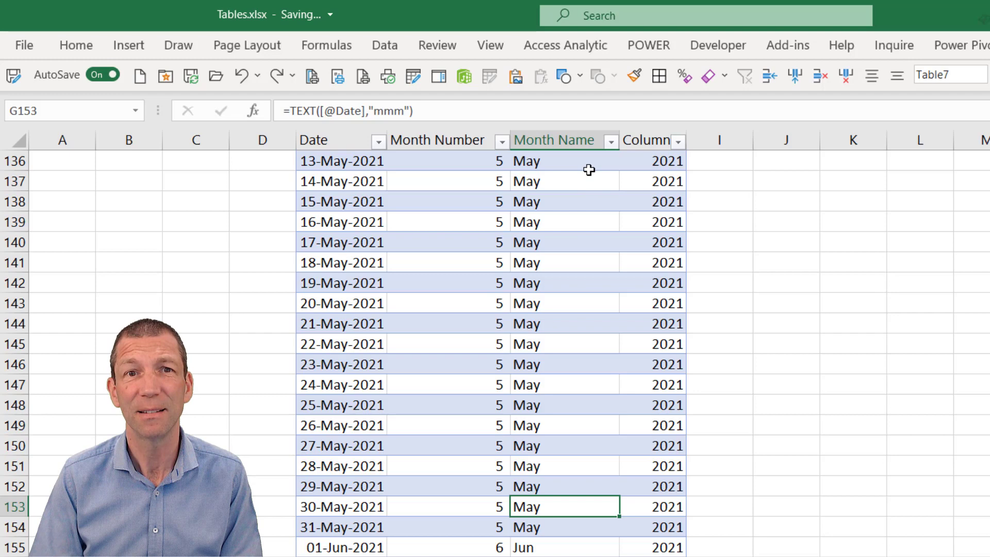
left_click(327, 132)
left_click(439, 133)
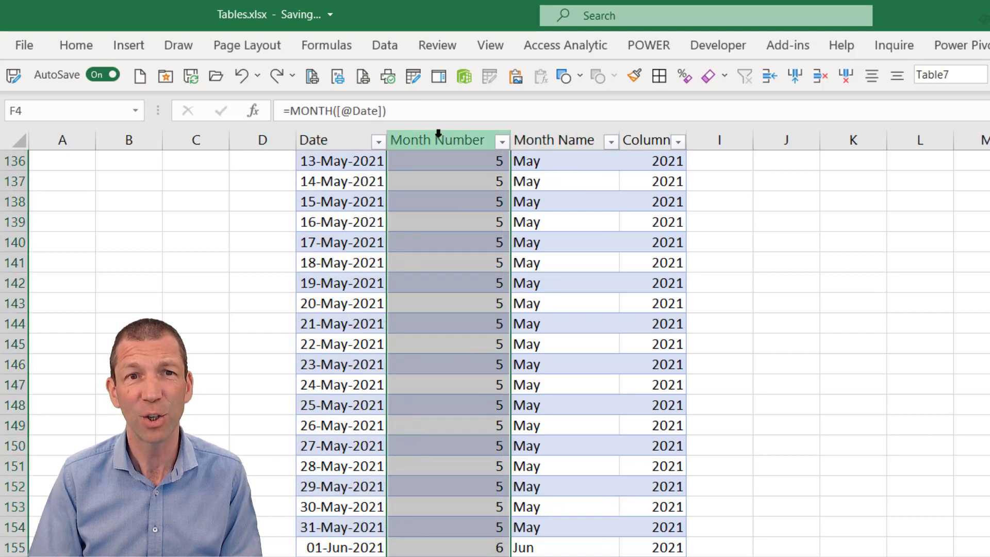
left_click(569, 135)
left_click(640, 135)
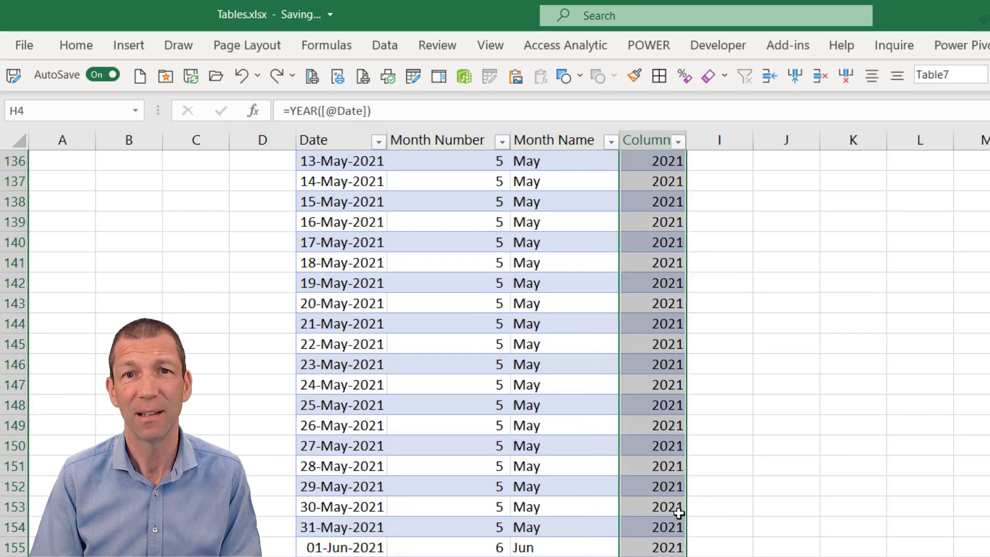
left_click(858, 460)
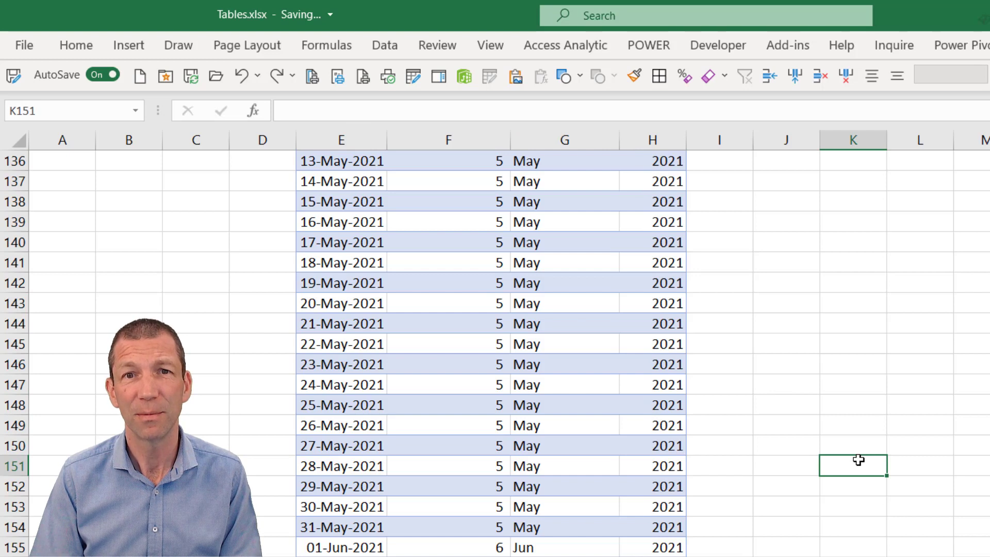
left_click(464, 364)
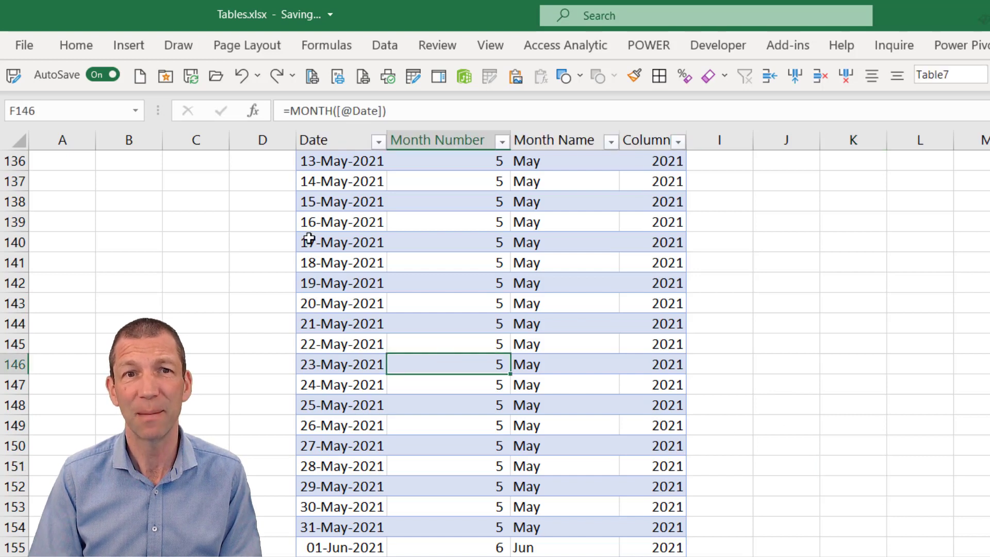
left_click(378, 142)
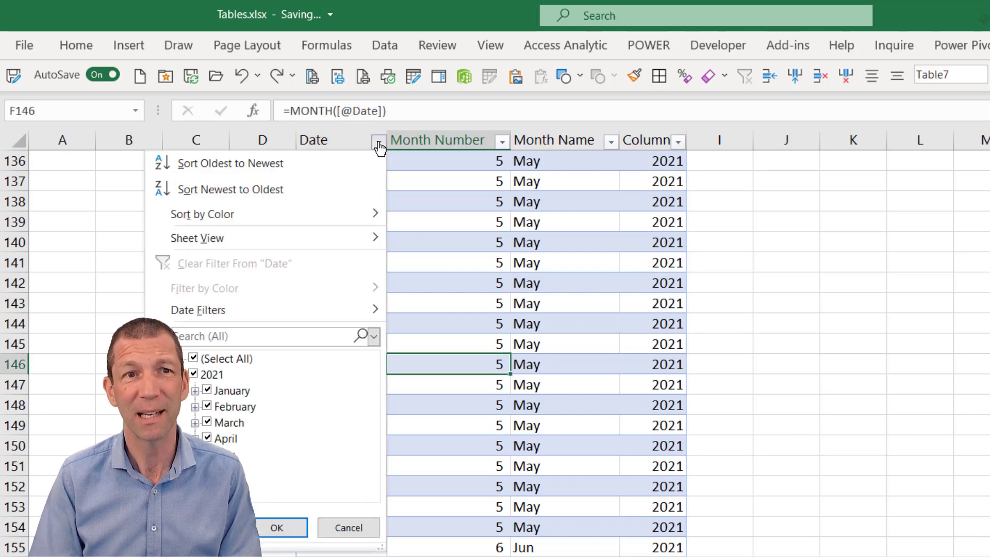
left_click(379, 145)
left_click(465, 246)
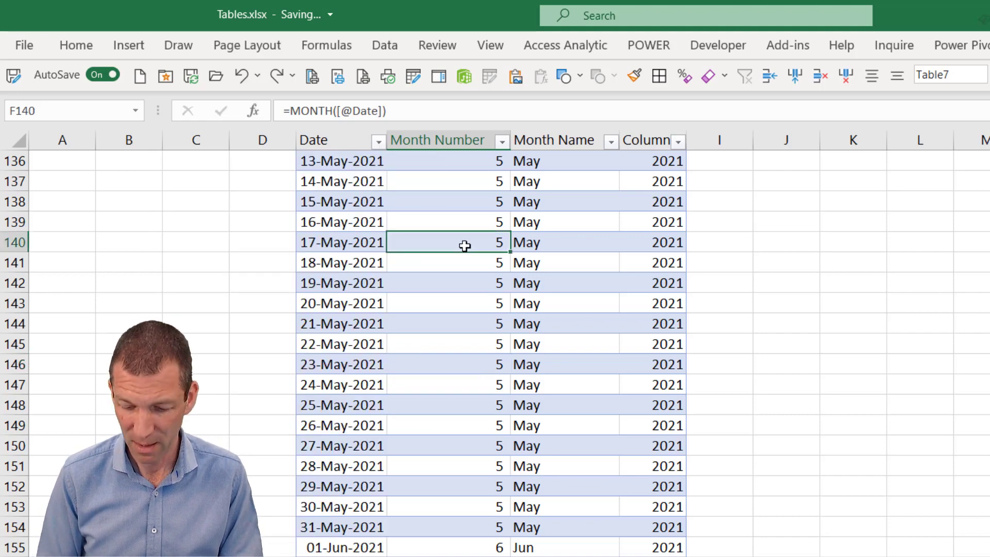
key("ctrl+Up")
key("ctrl+Left")
scroll(465, 245, "up", 1)
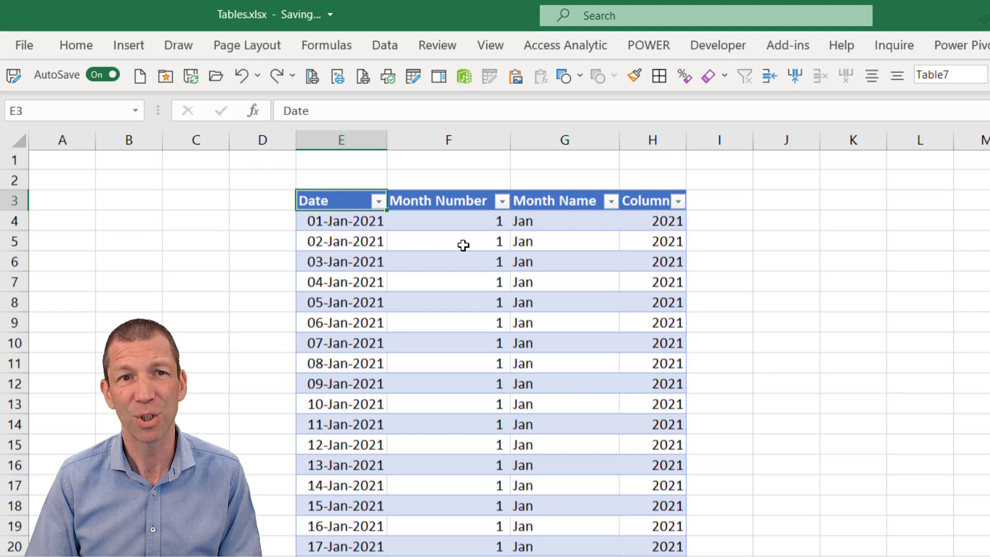
scroll(445, 245, "down", 1)
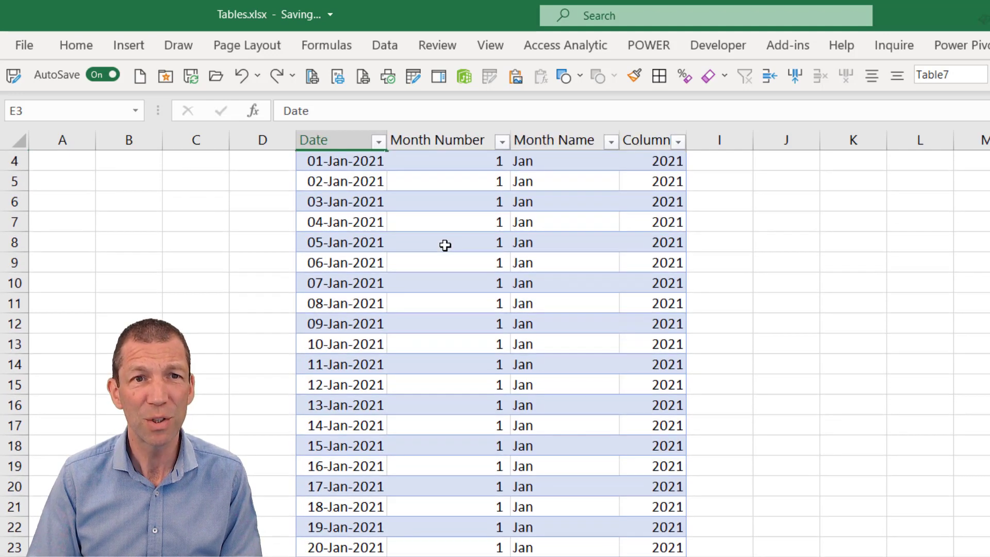
scroll(445, 246, "up", 1)
scroll(445, 245, "down", 3)
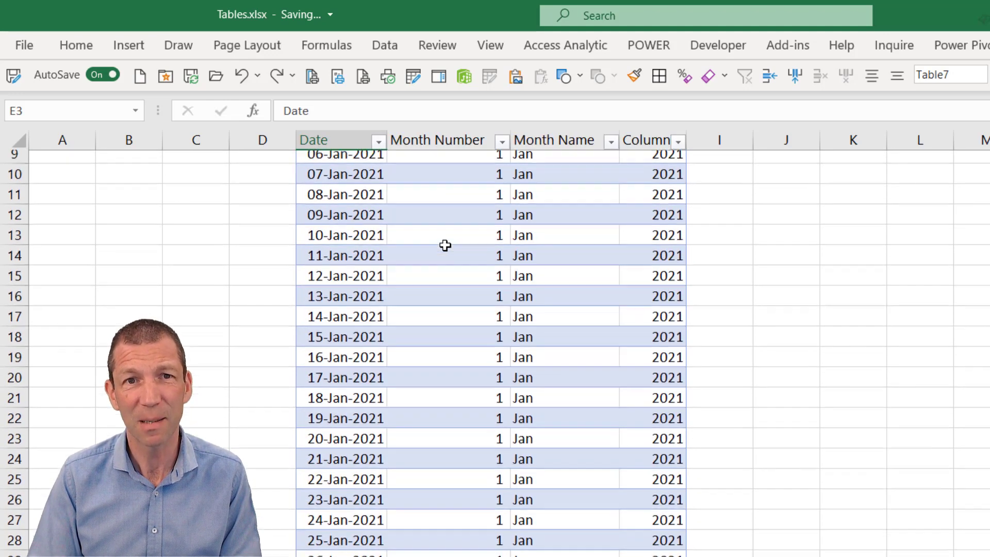
scroll(445, 246, "up", 3)
scroll(445, 246, "down", 1)
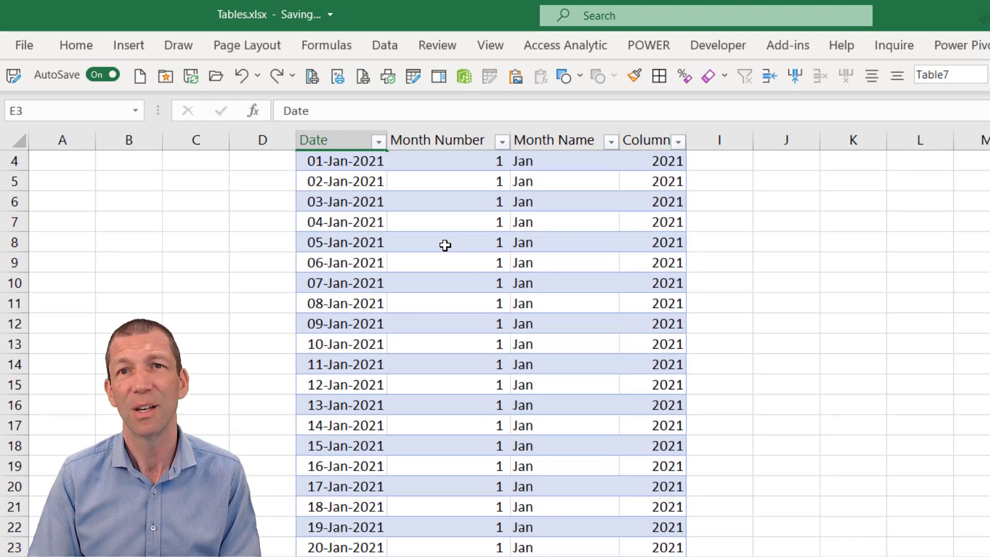
Change the Table Name from Table7 to tblDates on the Table Design tab
left_click(487, 228)
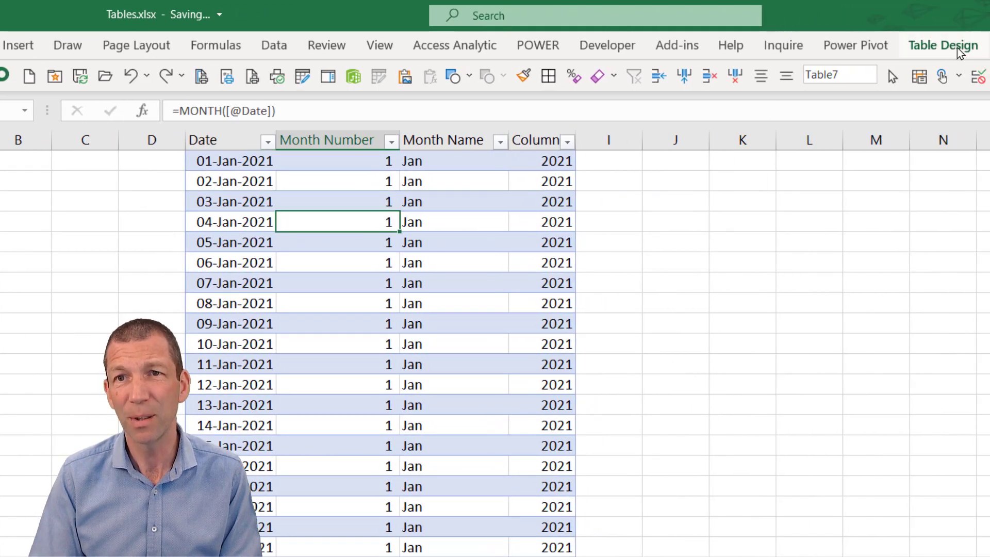
left_click(941, 46)
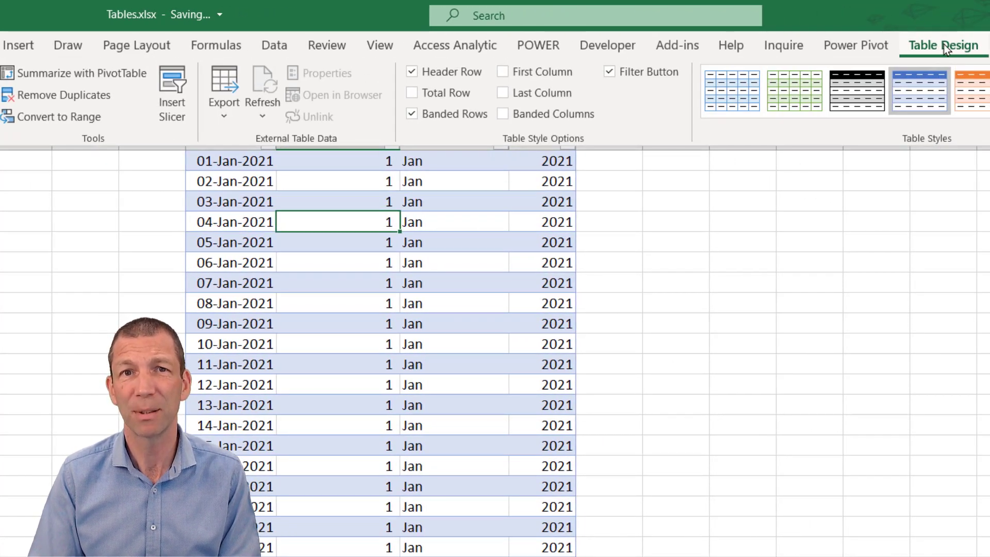
double_click(35, 91)
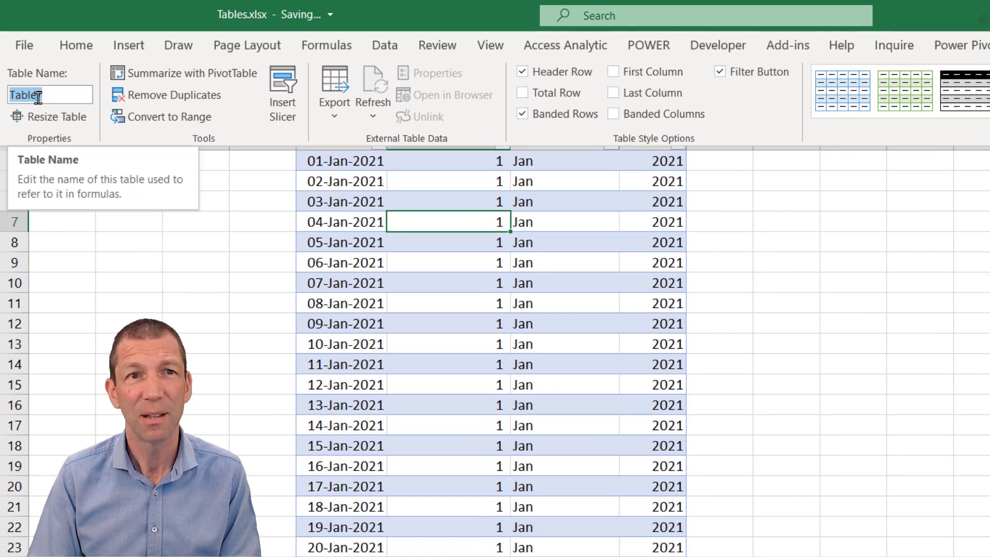
type("tblDates")
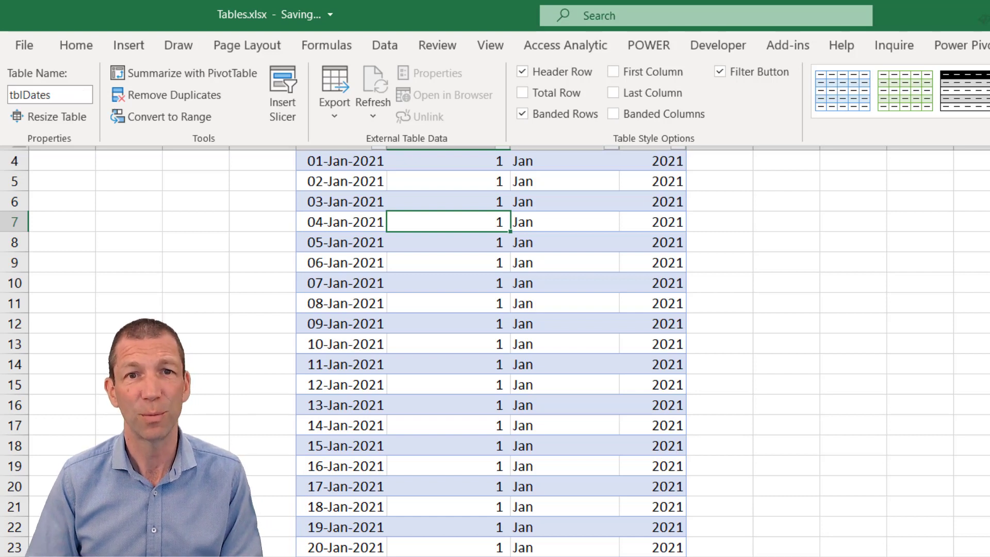
key("Return")
Select a Month Name cell in tblDates and bring up the Table Design tab with Alt+J, T
left_click(852, 240)
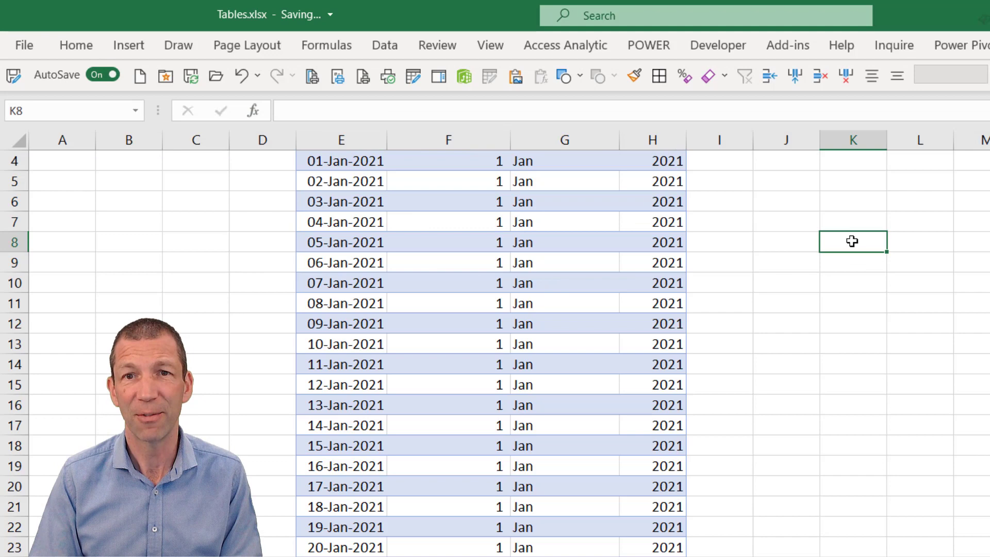
scroll(852, 240, "up", 1)
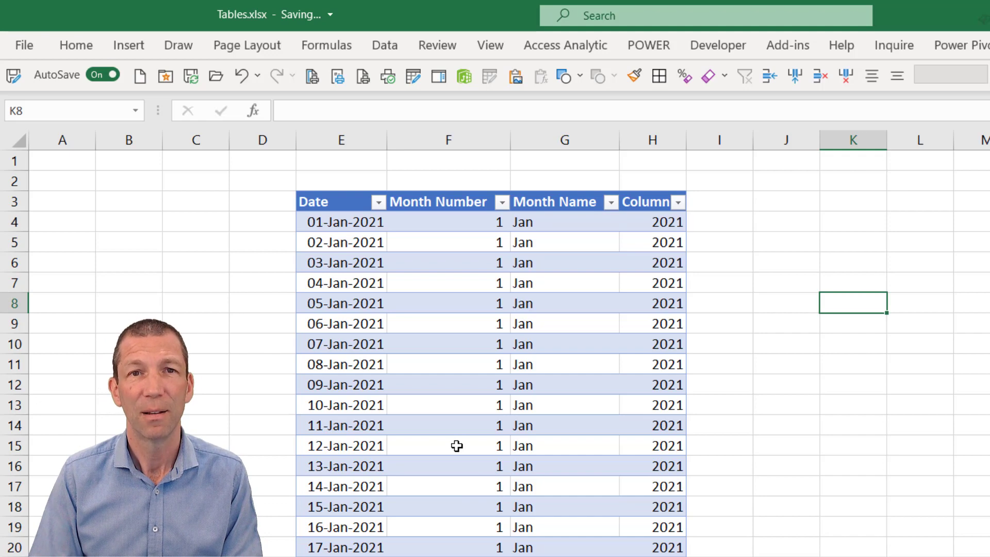
left_click(521, 424)
key("alt+j")
key("t")
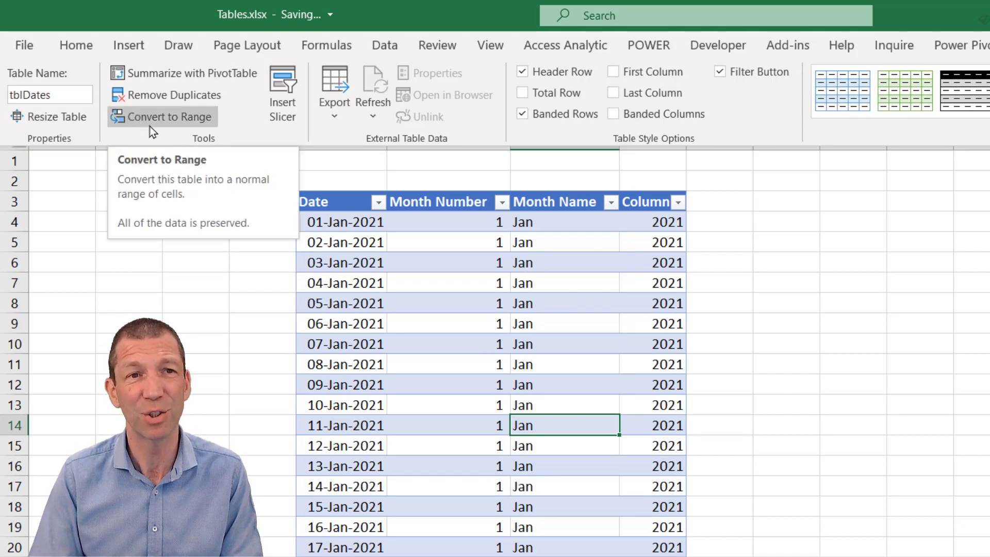
Insert a Month Name slicer and place it at the top right beside the table
left_click(283, 89)
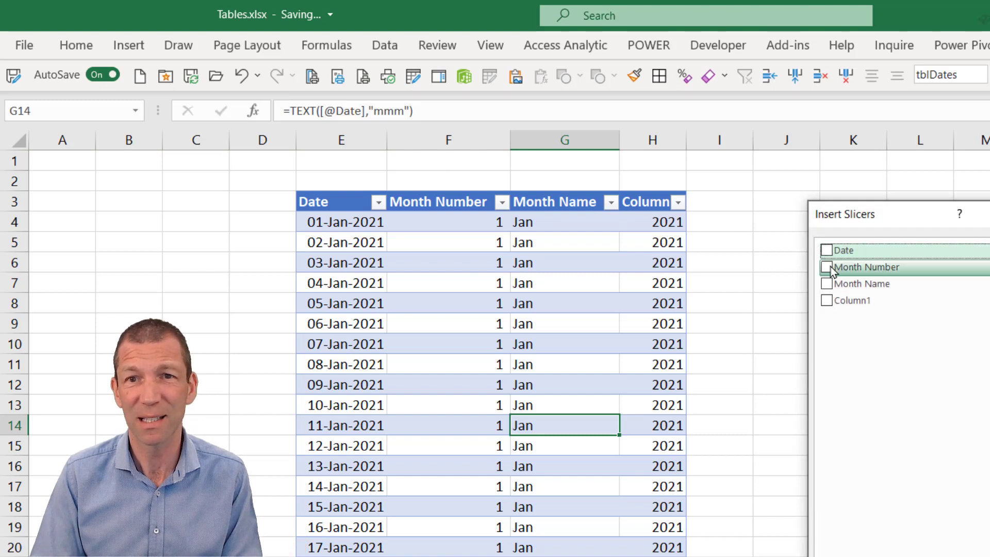
left_click(827, 283)
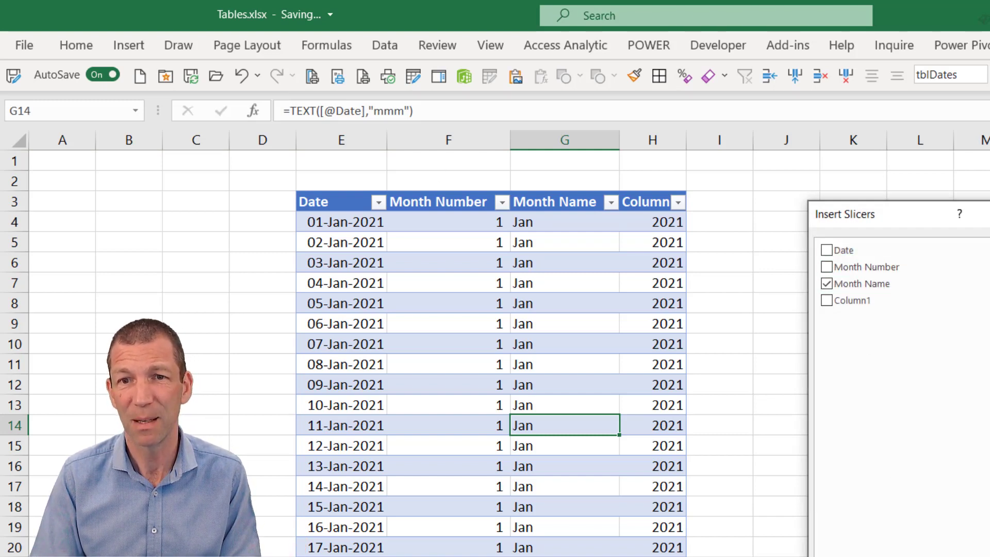
key("Return")
left_click_drag(690, 314, 842, 187)
Test the slicer by filtering to Feb, then May, then clearing the filter
left_click(846, 246)
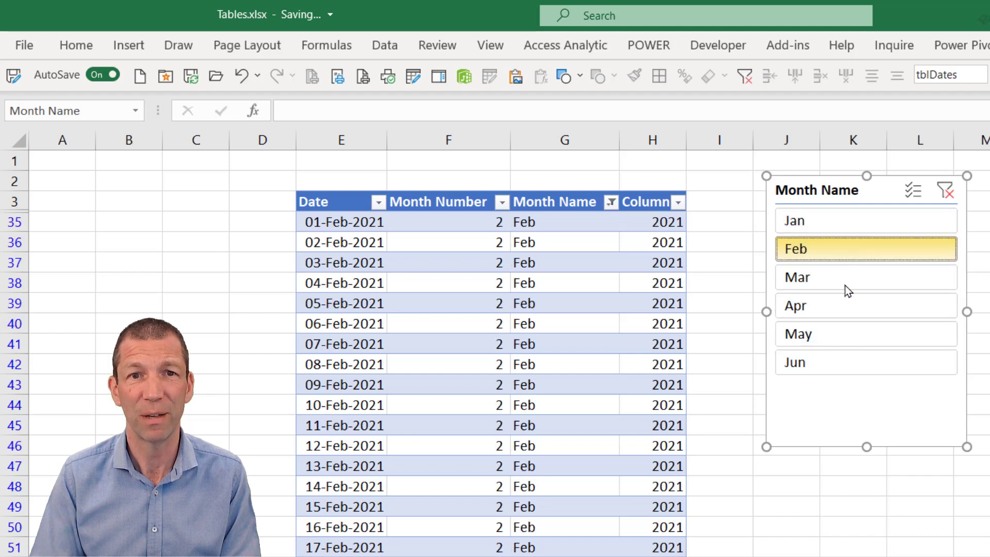
left_click(846, 332)
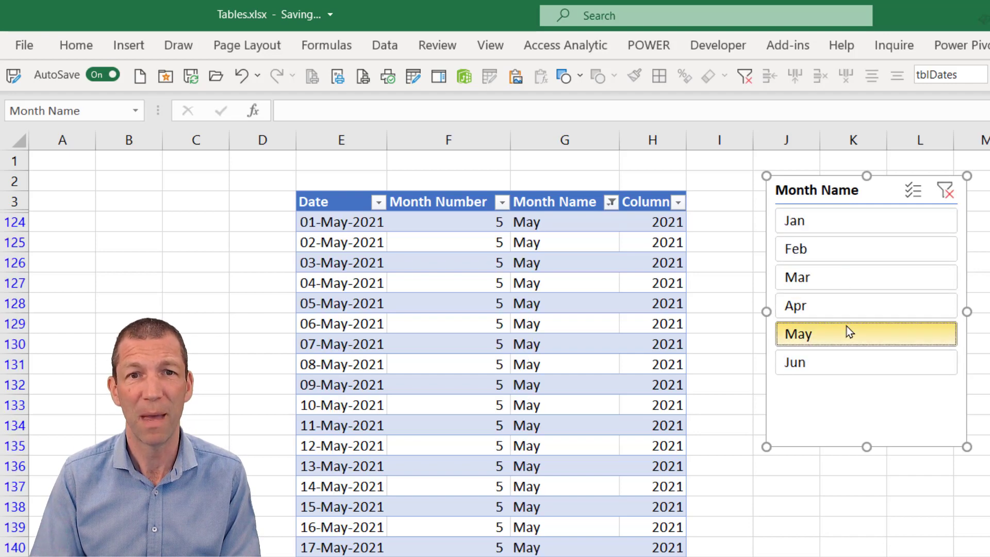
left_click(943, 192)
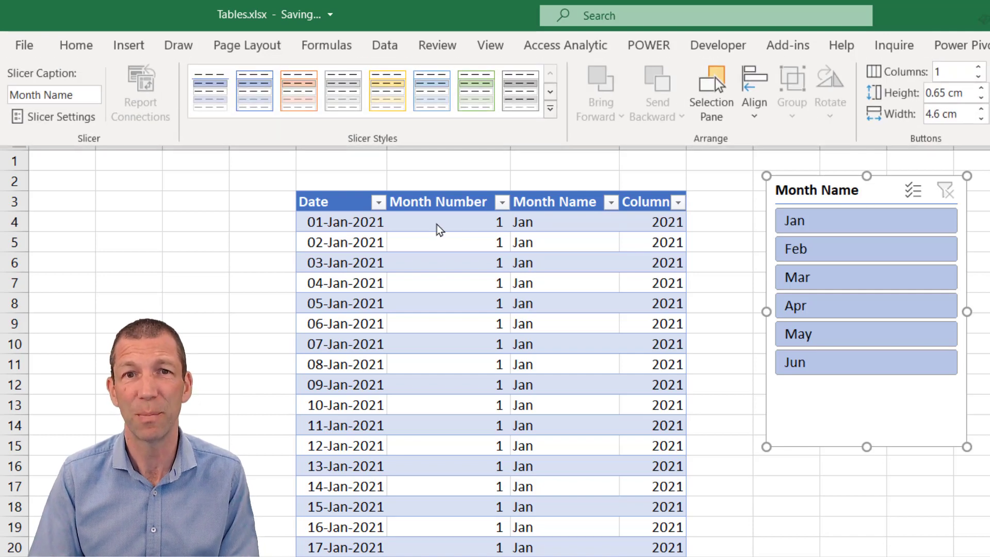
left_click(490, 262)
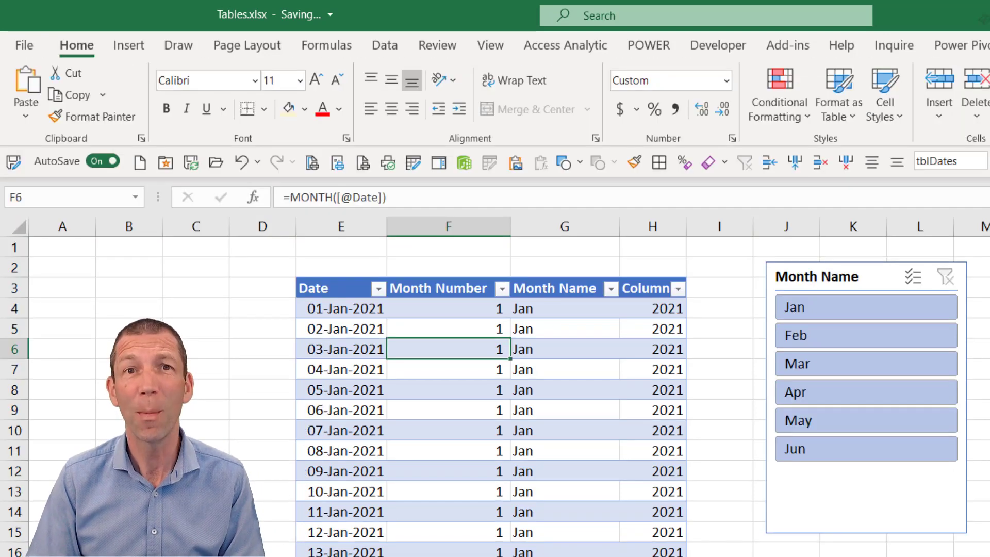
On the RateTable sheet, turn on RateTable's Total Row and set the Value 1 total to Sum
key("ctrl+Page_Down")
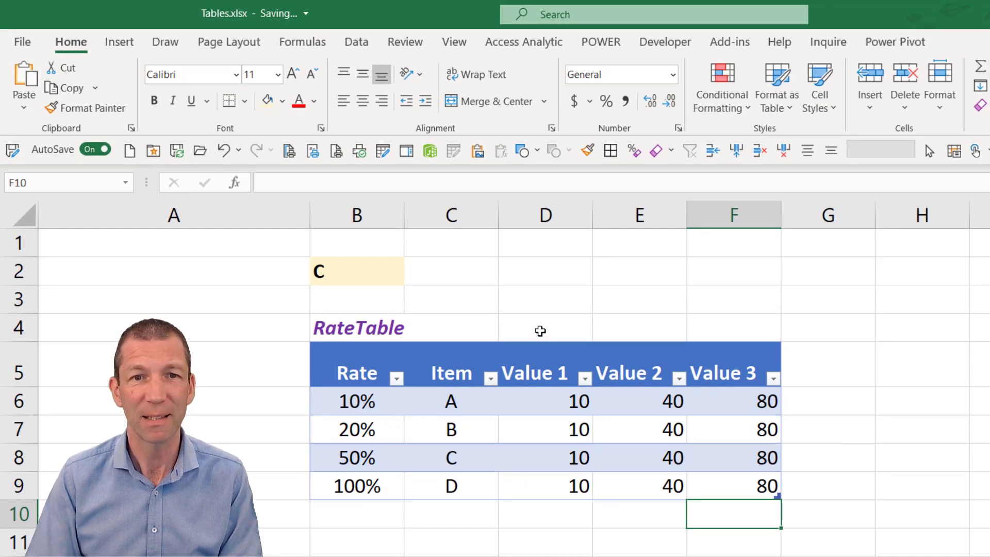
left_click(531, 417)
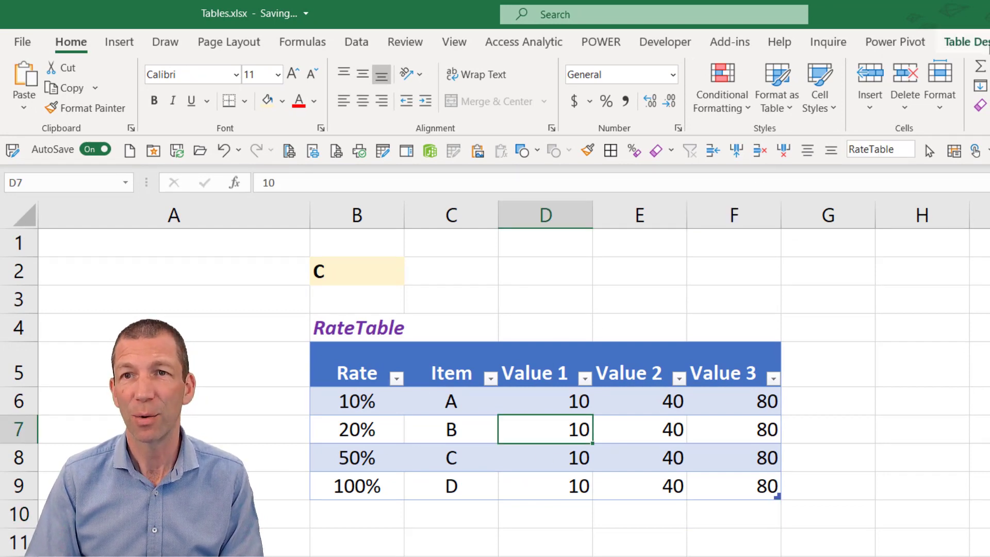
left_click(964, 42)
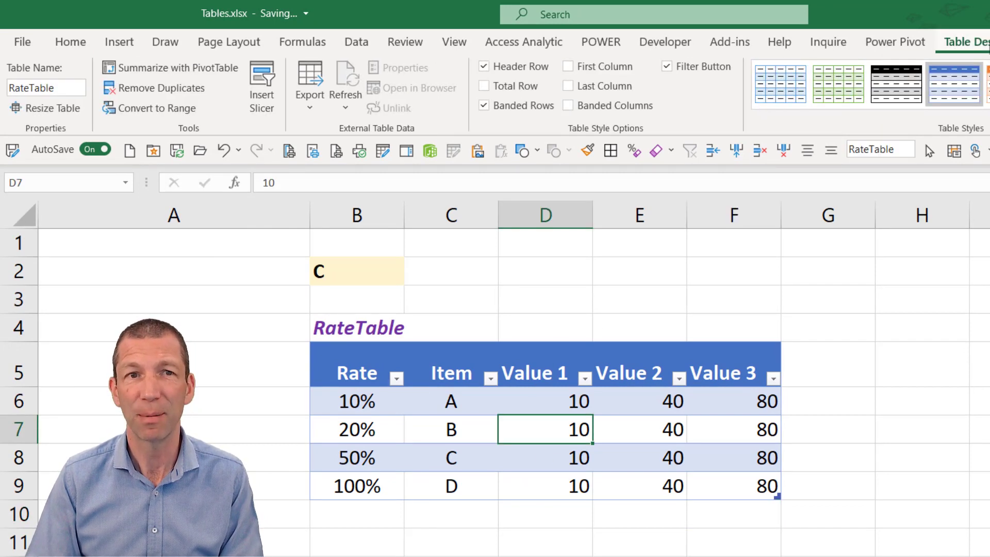
left_click(490, 88)
left_click(742, 515)
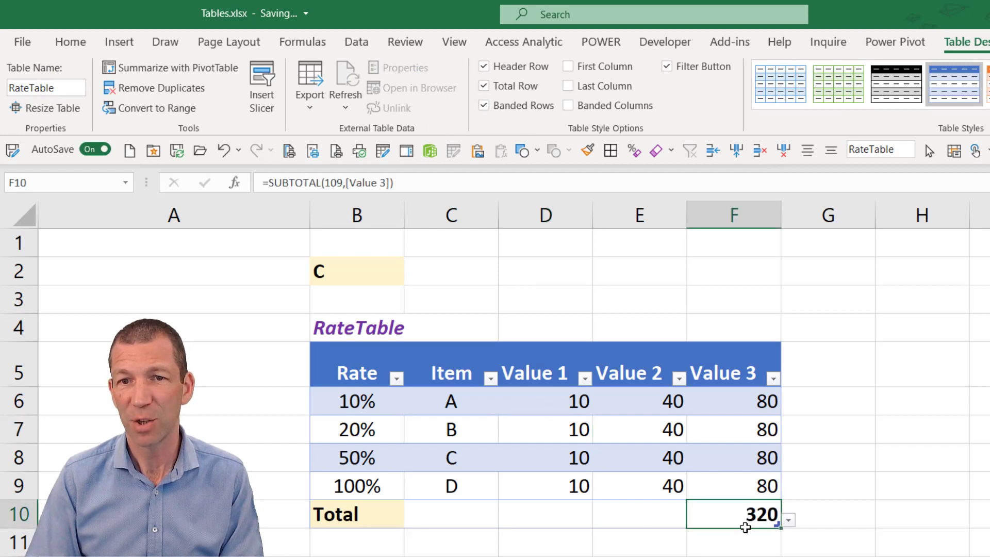
left_click(531, 508)
left_click(599, 521)
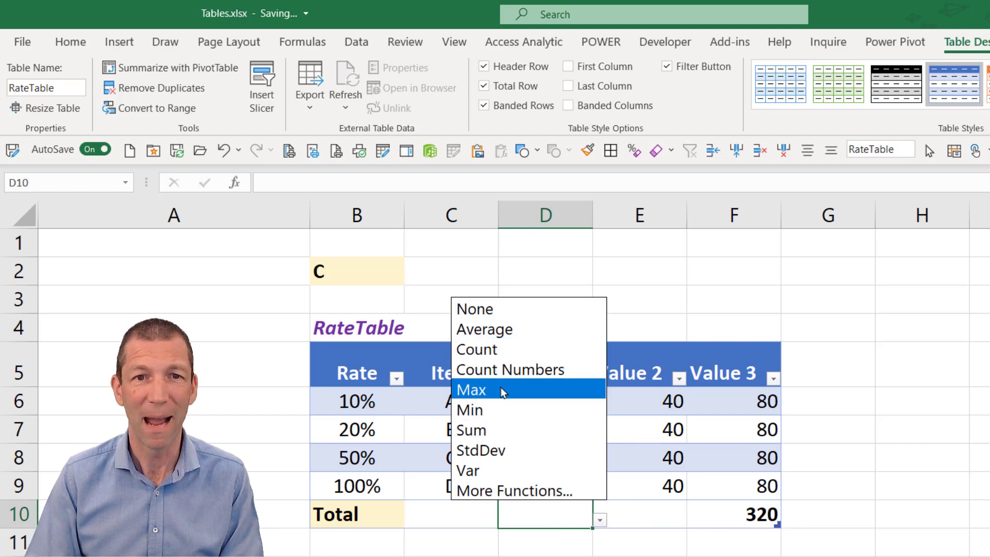
left_click(489, 433)
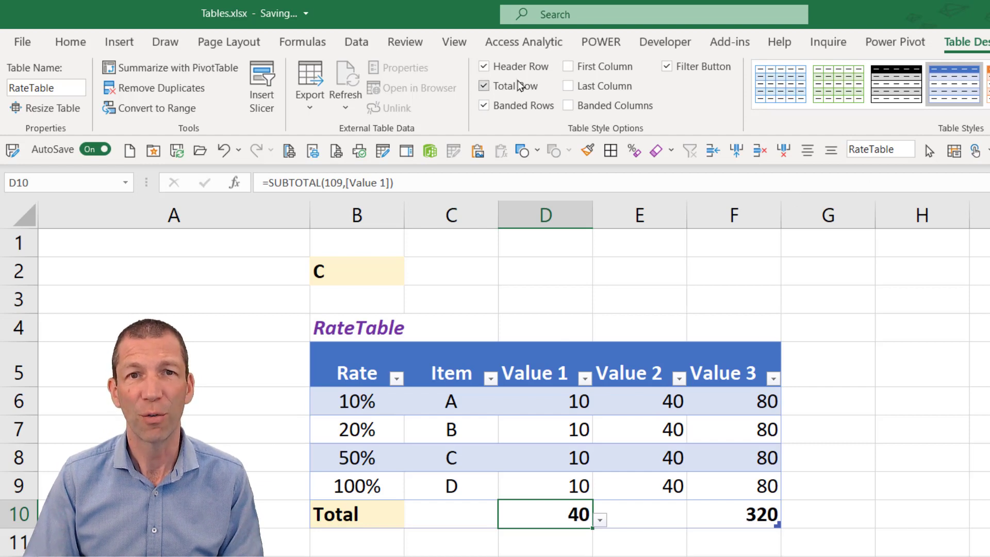
Remove the Total Row and toggle Banded Rows off and back on
left_click(518, 85)
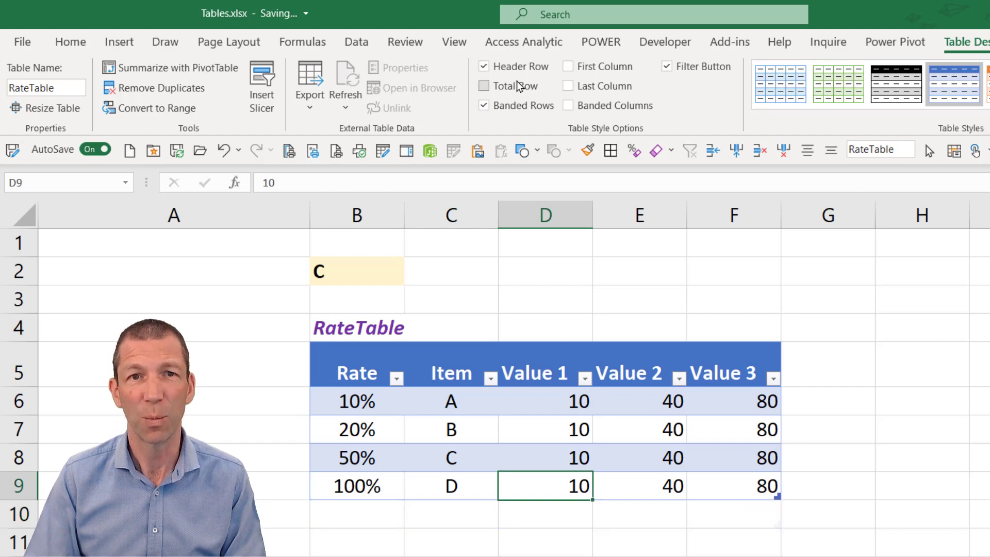
left_click(492, 110)
left_click(493, 110)
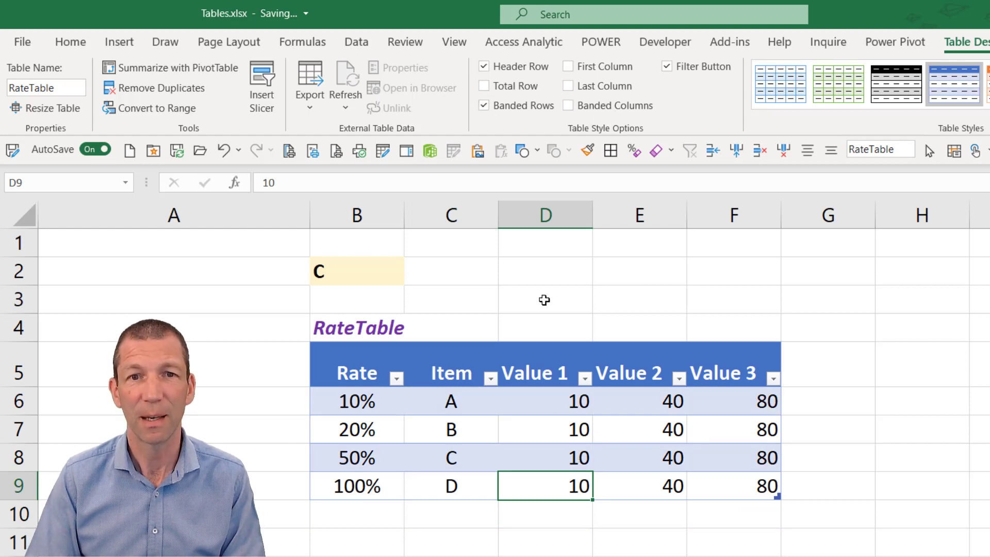
Enter =XLOOKUP(B2,RateTable[Item],RateTable[Rate]) in C2 to return the rate 0.5
left_click(457, 267)
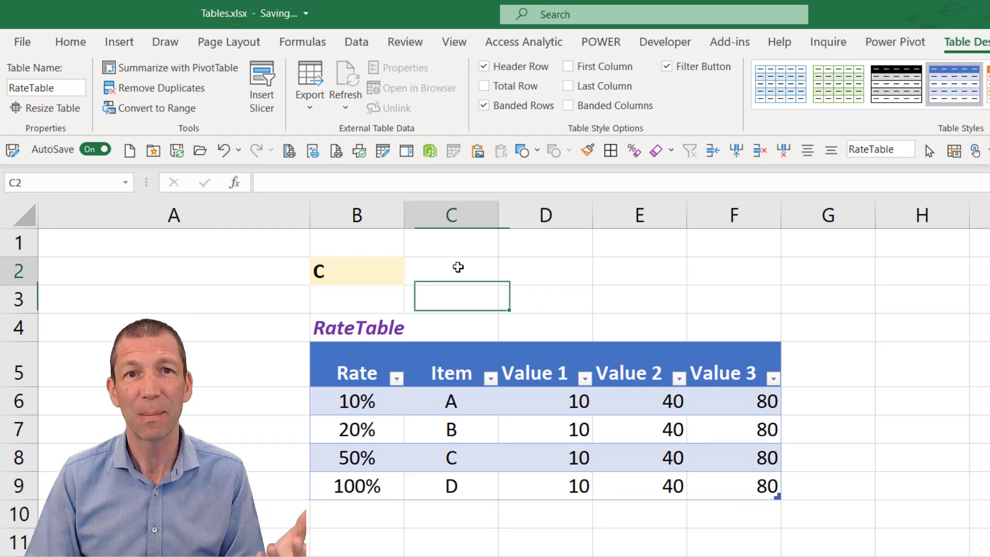
type("=xl")
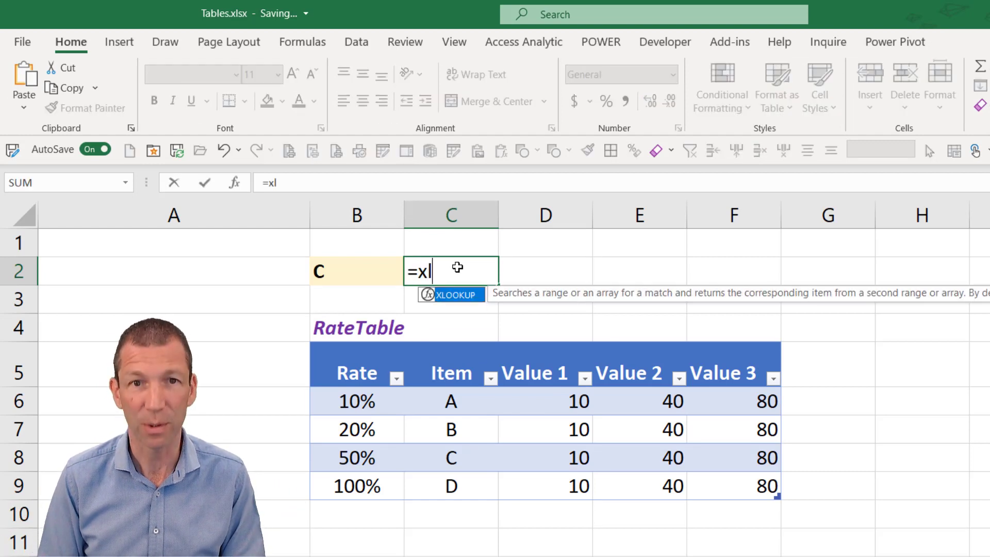
key("Tab")
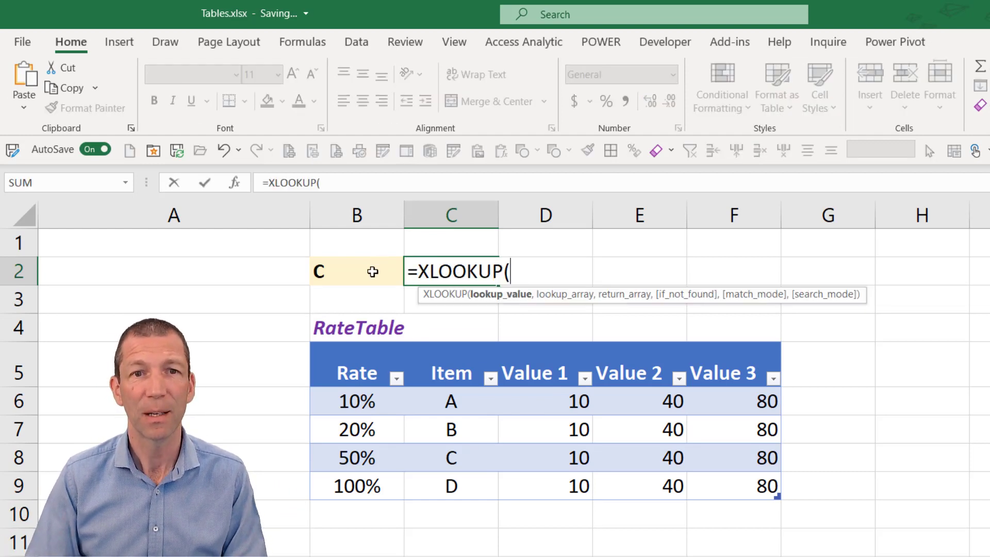
left_click(372, 271)
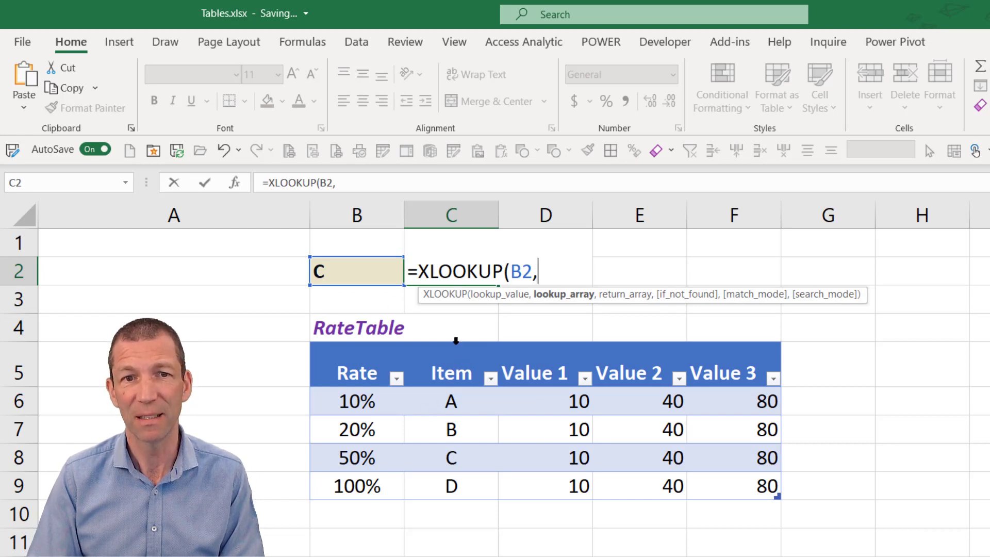
left_click(456, 340)
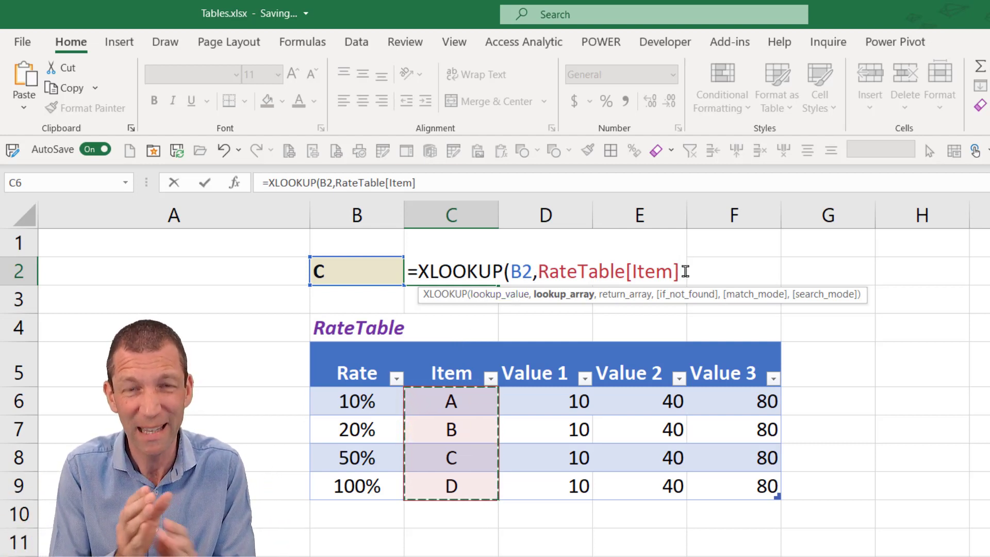
type(",")
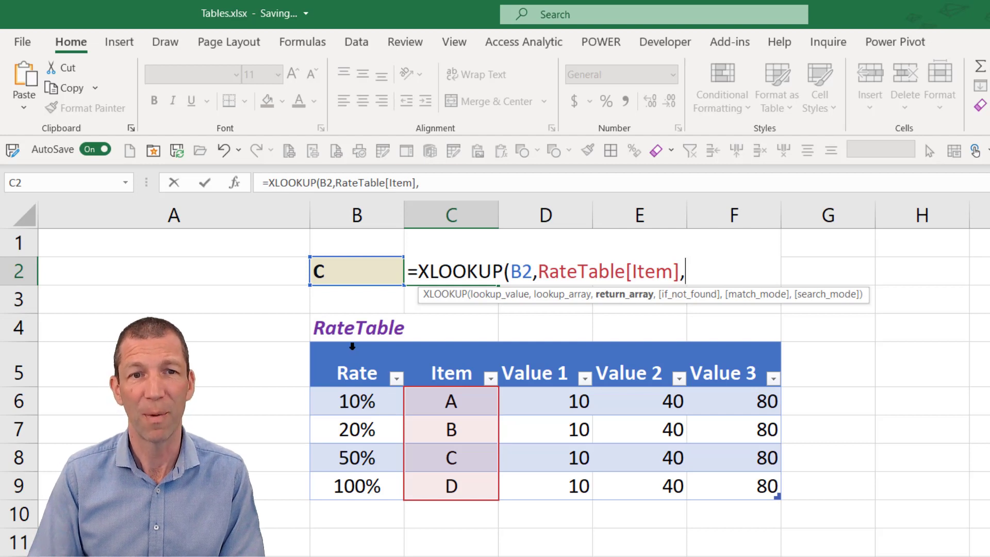
left_click(352, 345)
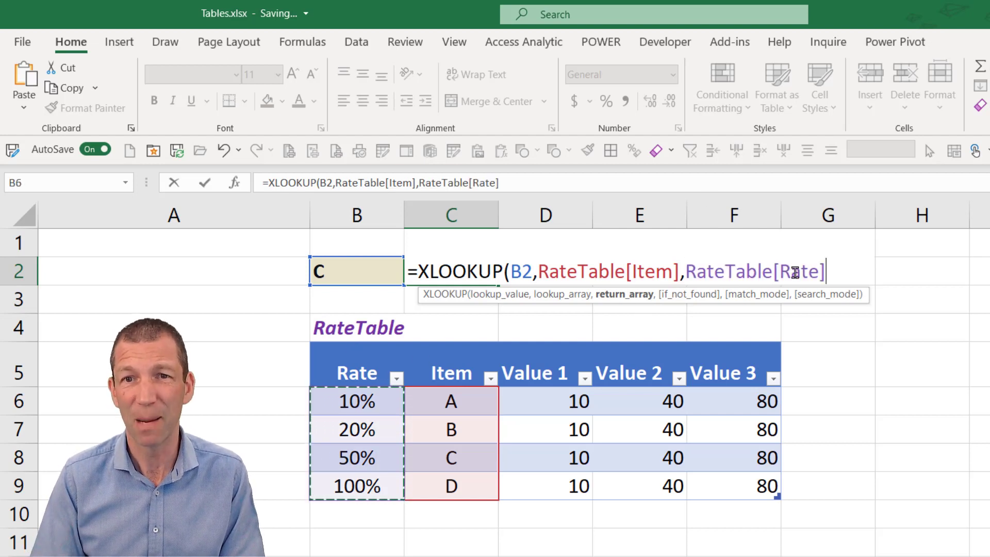
key("Return")
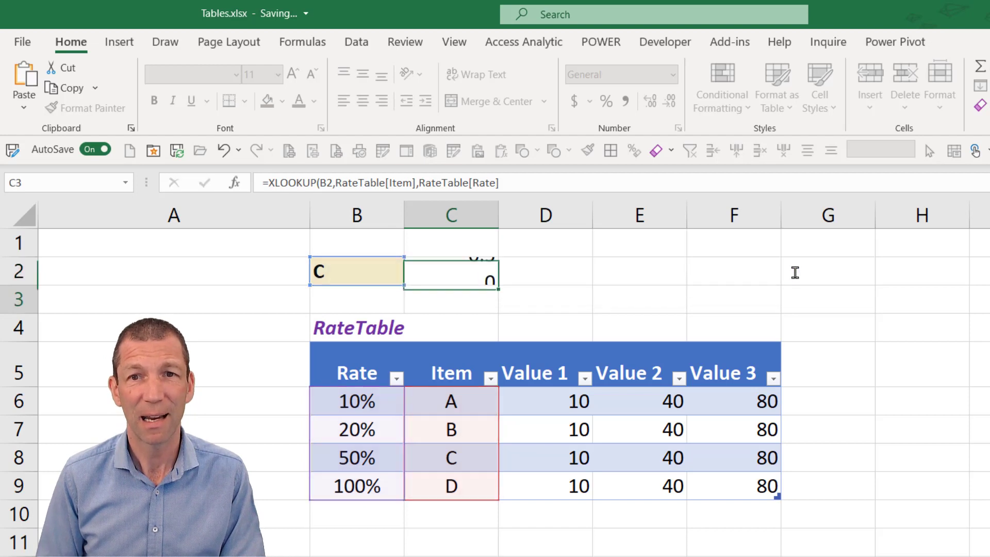
Edit C2's lookup so it returns RateTable's Value 2 column instead of Rate
left_click(488, 274)
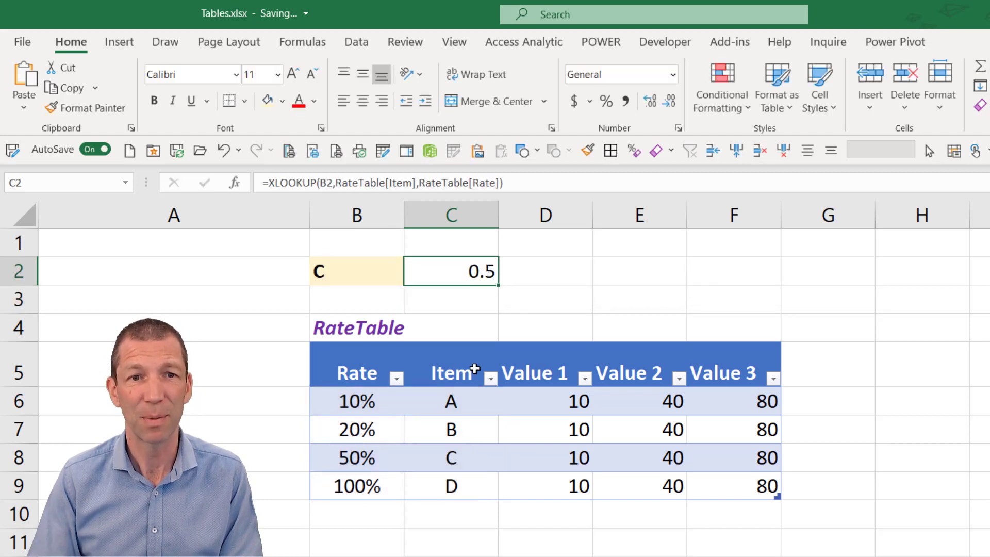
key("F2")
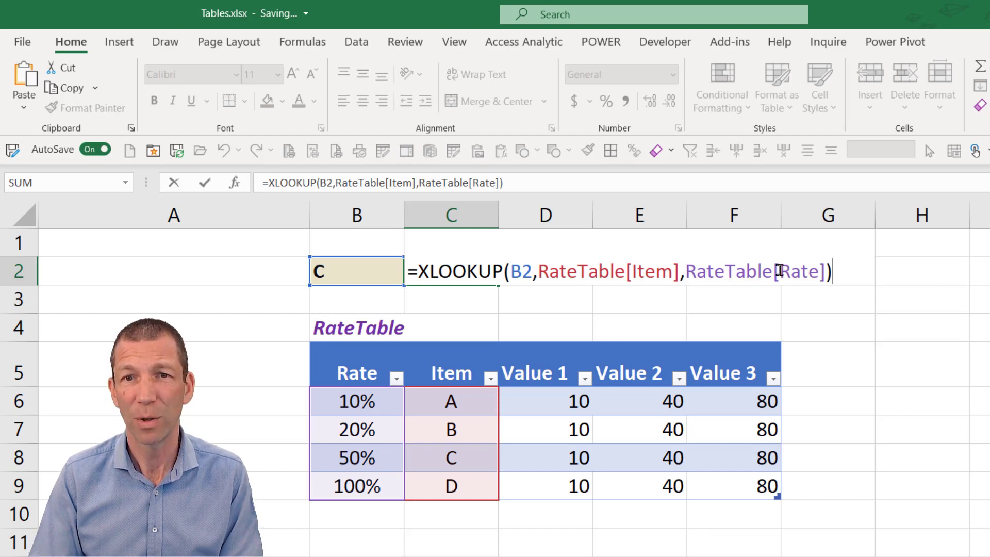
left_click(778, 271)
type("va")
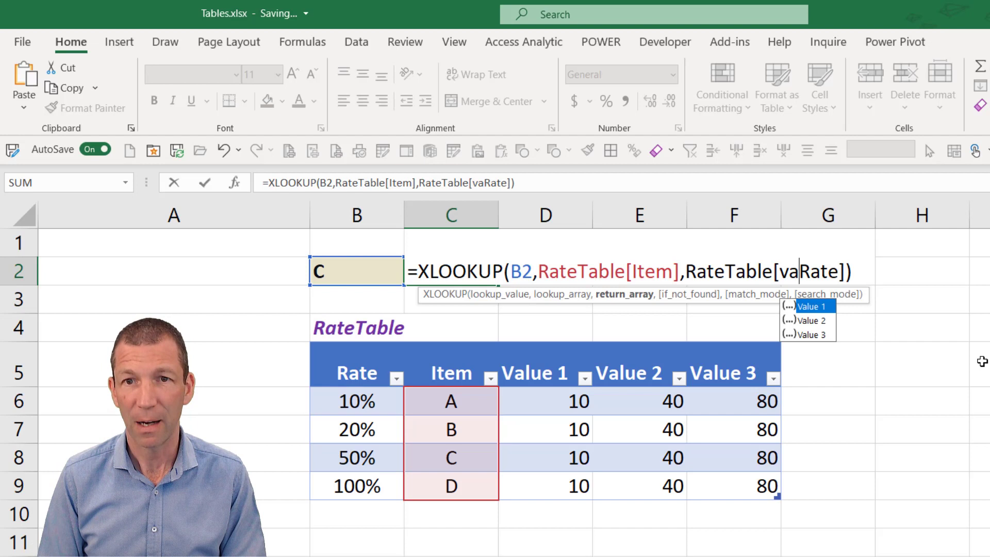
key("Down")
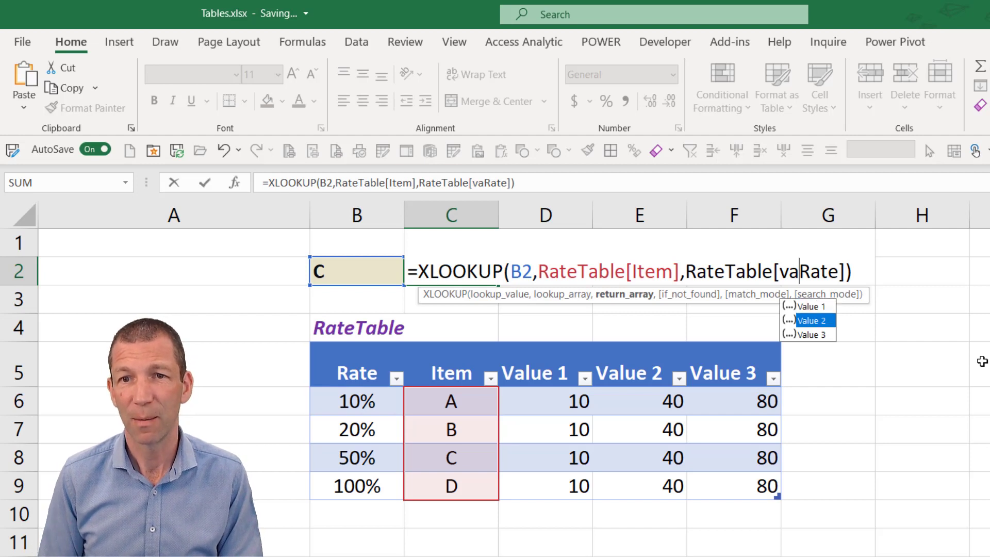
key("Tab")
key("Return")
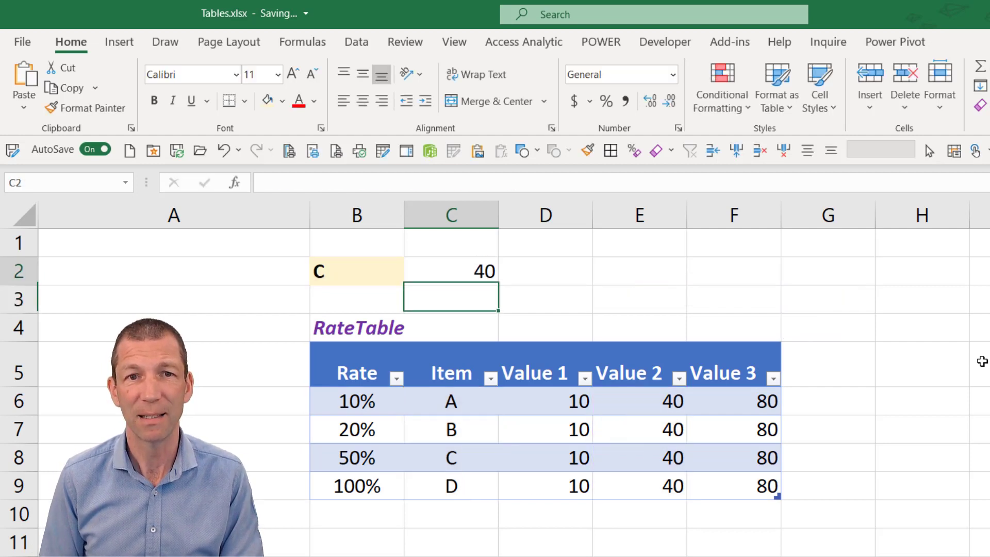
key("Up")
key("F2")
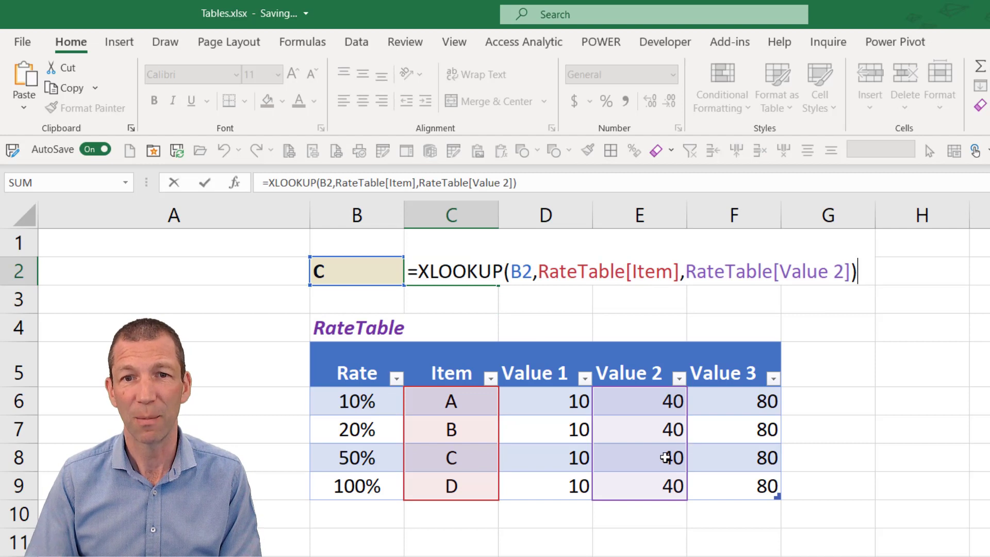
key("Escape")
Enter 90 as item C's Value 2 in E8, then select row C8:E8
left_click(653, 460)
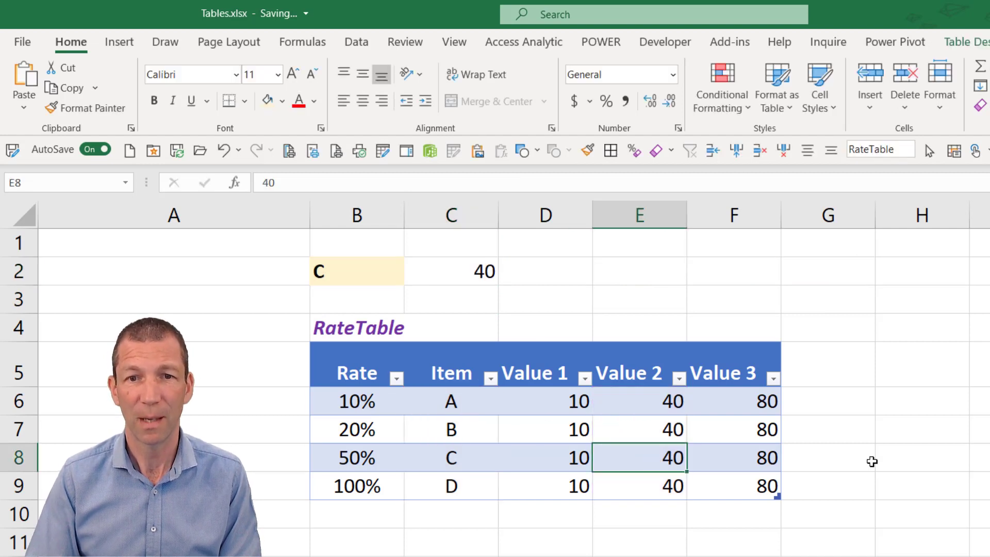
type("90")
key("Return")
key("Up")
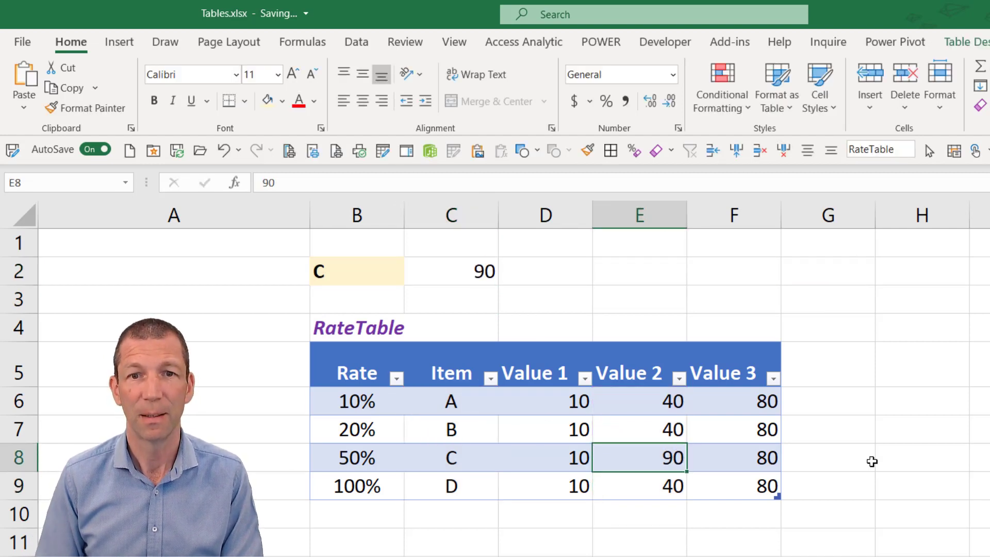
left_click_drag(430, 460, 672, 462)
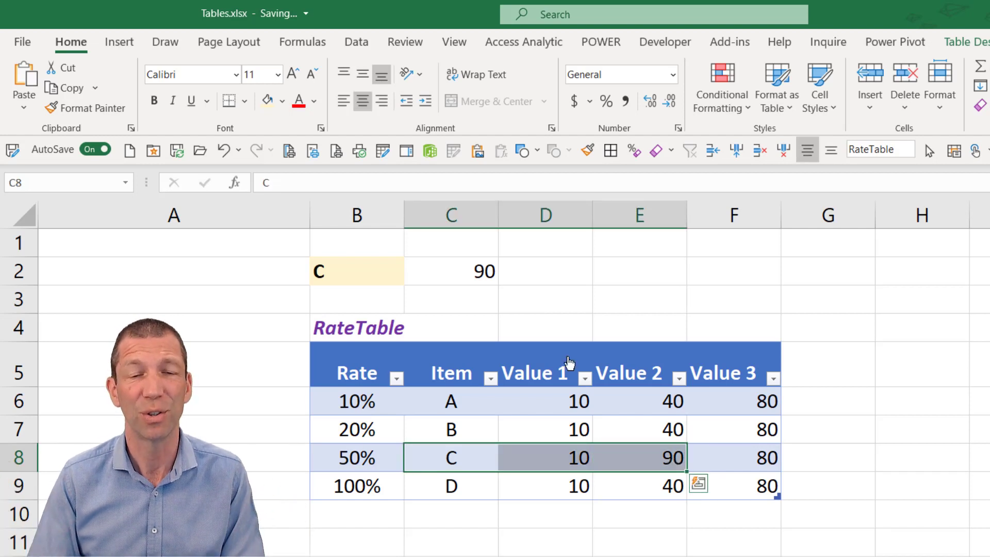
Enter =SUM(RateTable[Value 3]) in F2, giving 320, and review the formula
left_click(704, 274)
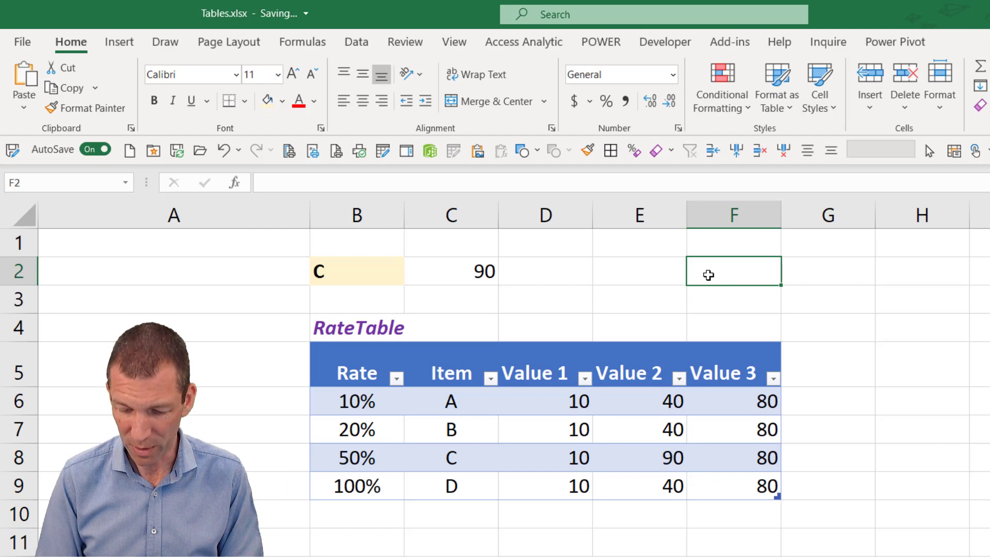
type("=sum(")
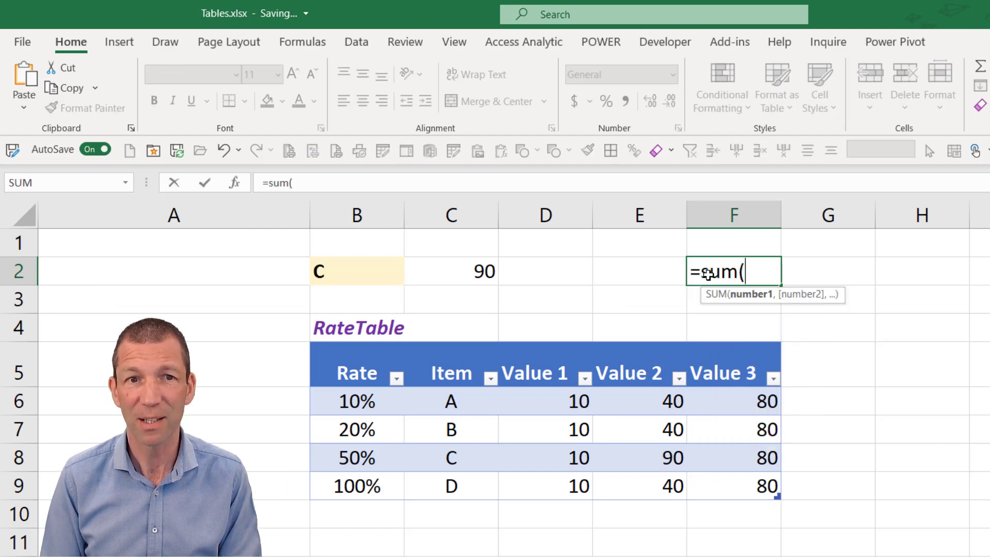
type("rate")
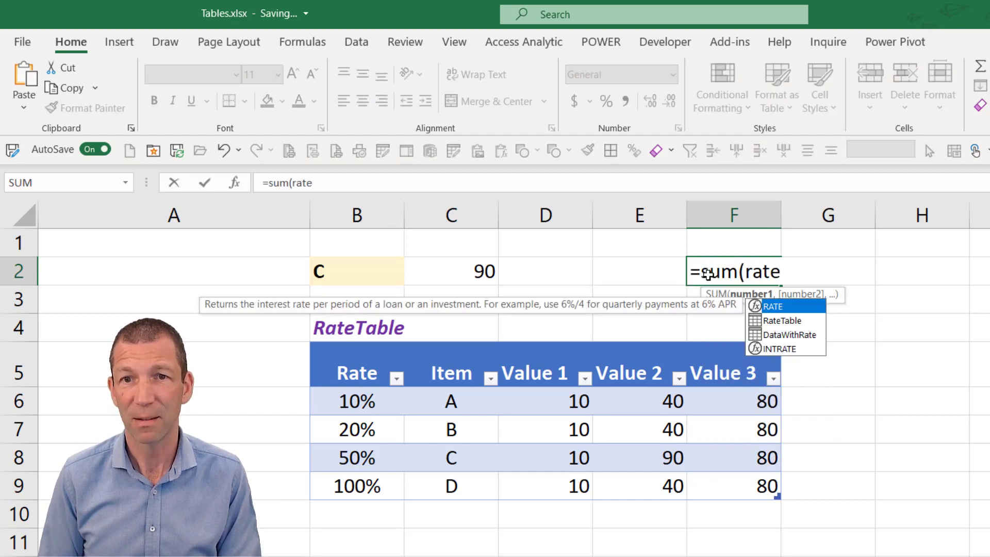
key("Down")
key("Tab")
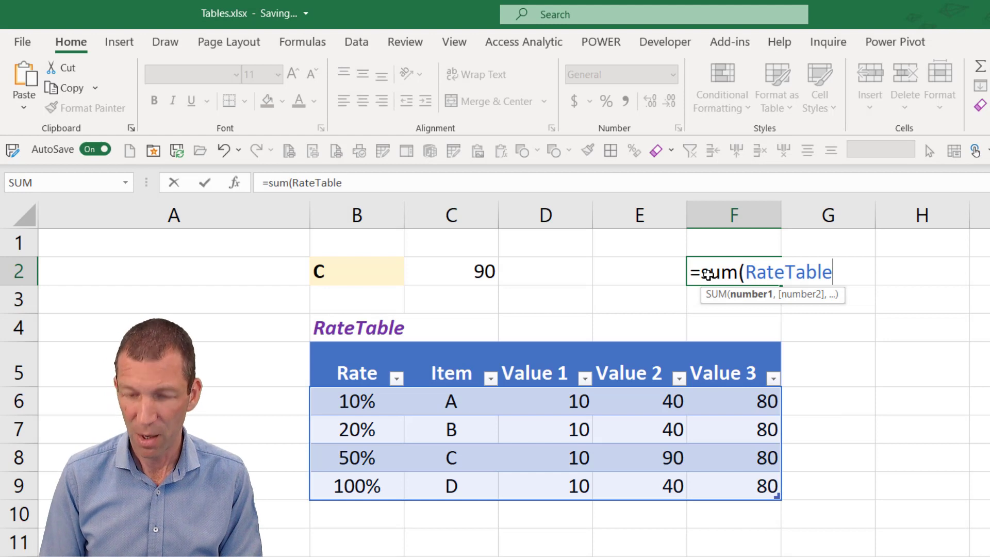
type("[")
key("Down")
key("Down")
key("Down")
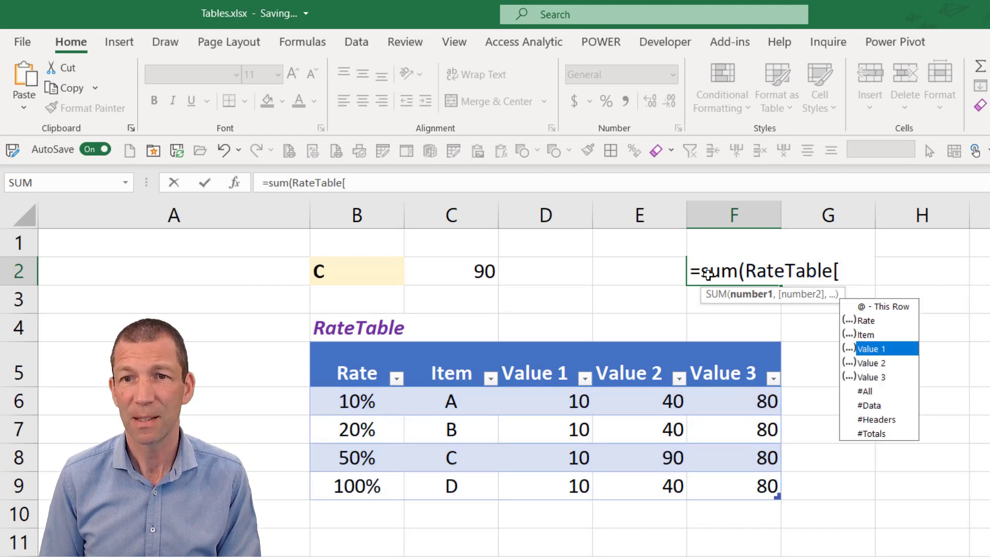
key("Down")
key("Down")
key("Tab")
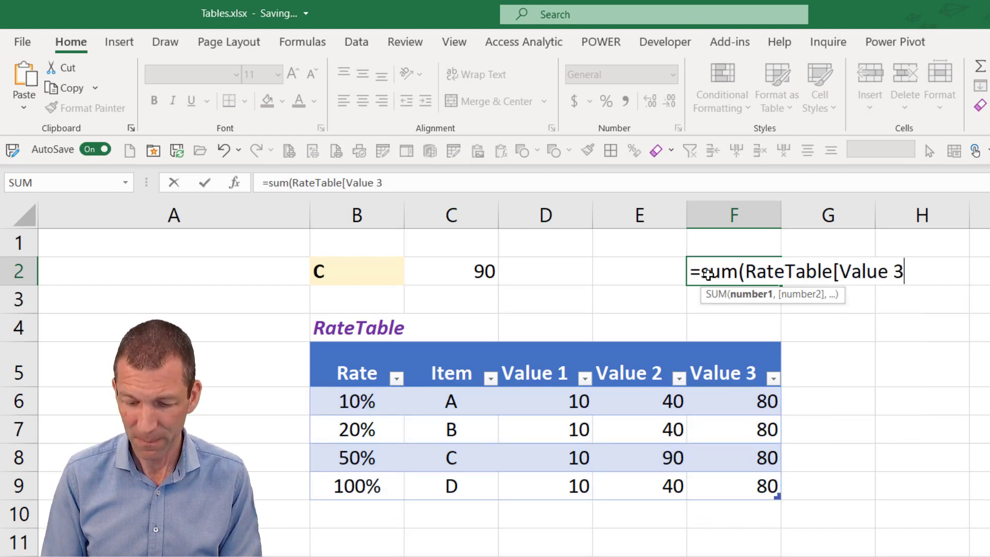
type("])")
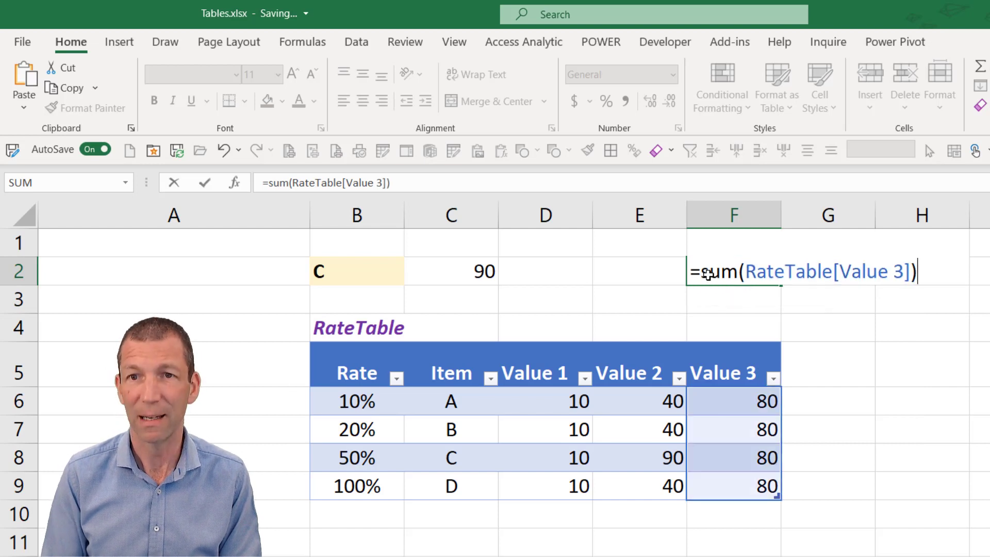
key("Return")
left_click(707, 273)
key("F2")
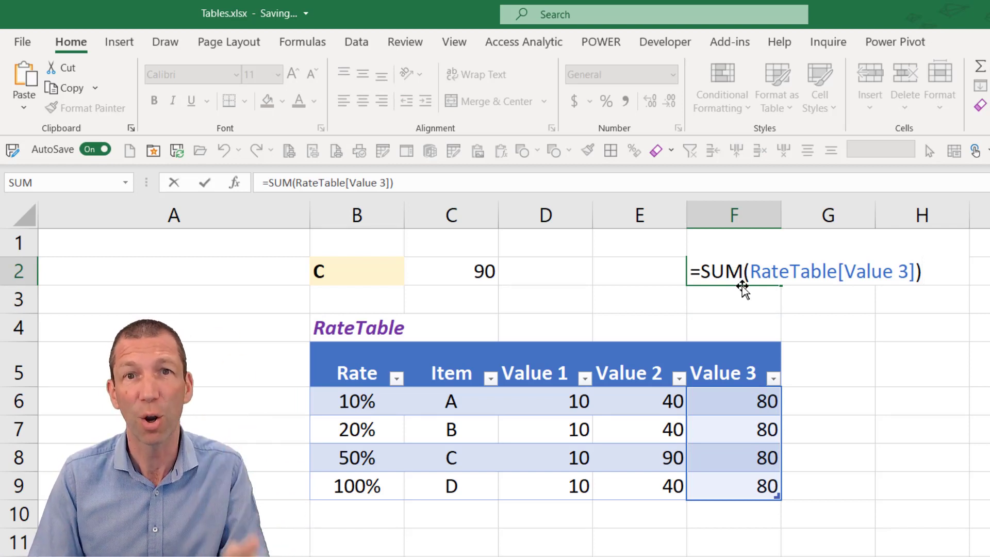
key("ctrl+Return")
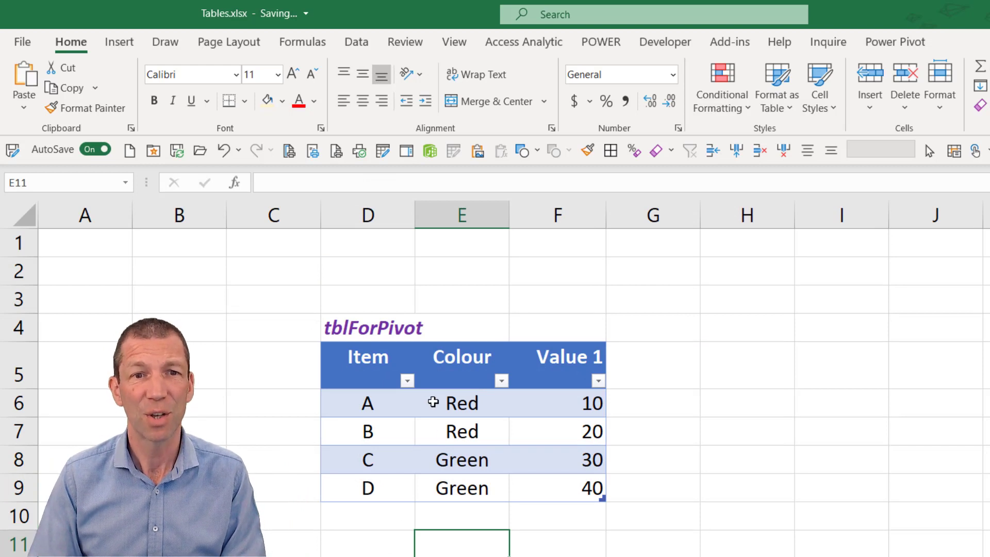
Insert a PivotTable from tblForPivot on this sheet, summing Value 1 by Colour
left_click(470, 411)
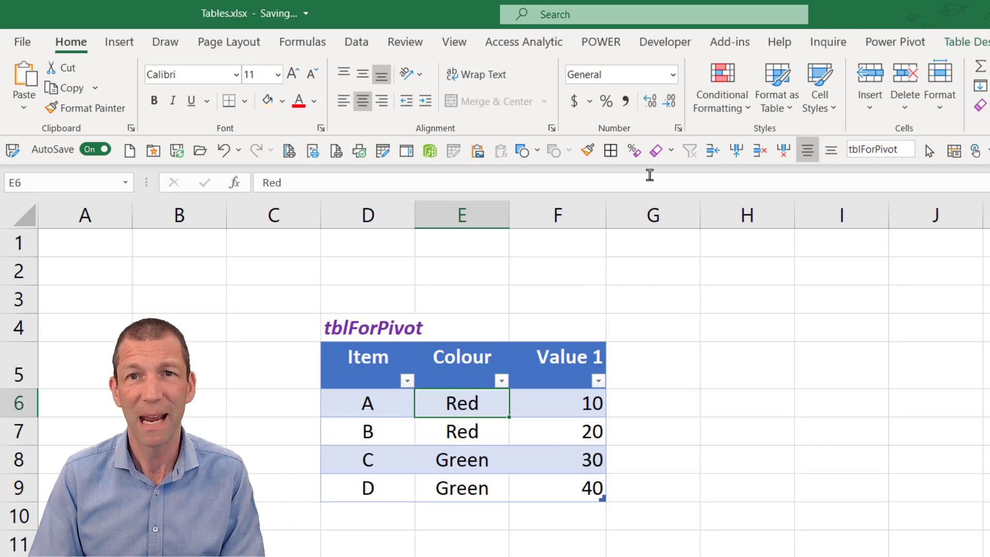
left_click(968, 44)
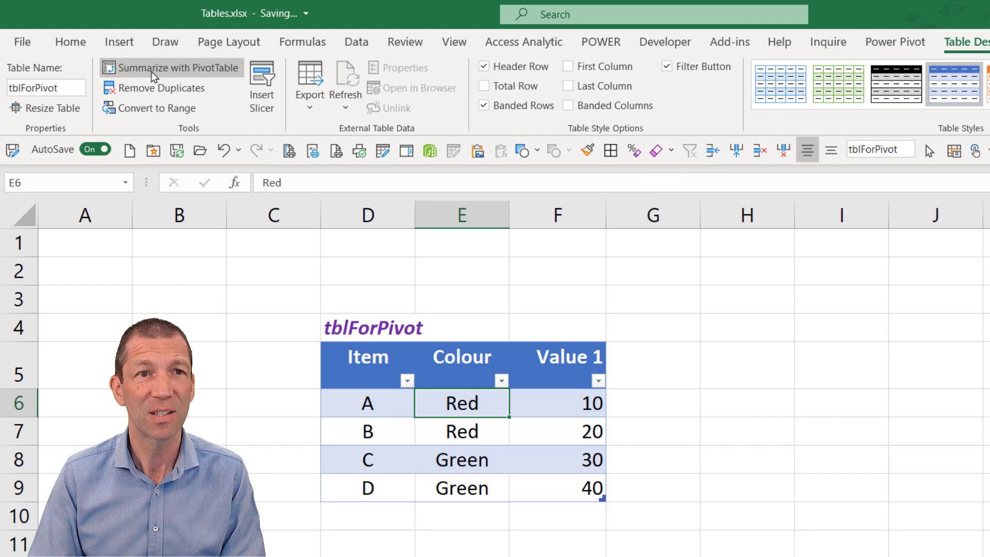
left_click(181, 69)
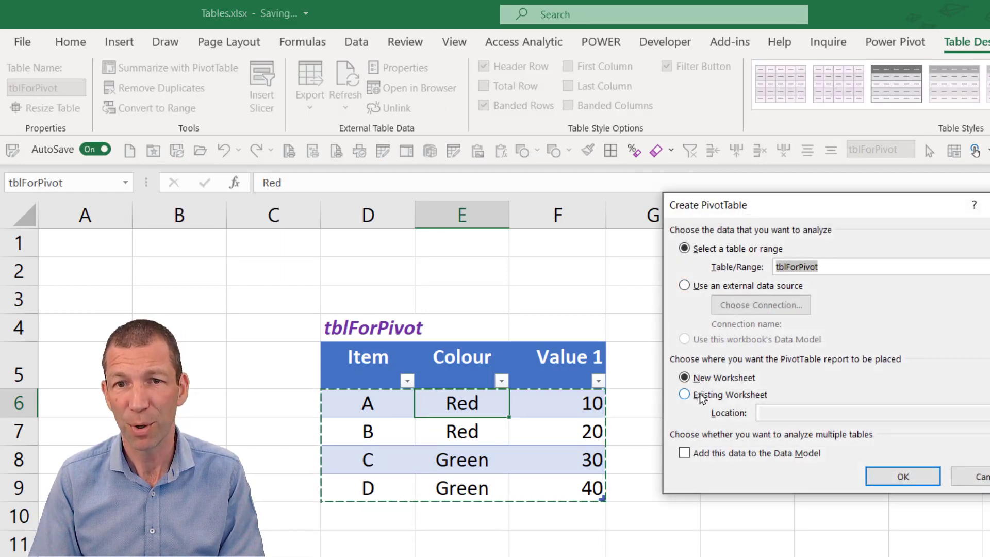
left_click(701, 394)
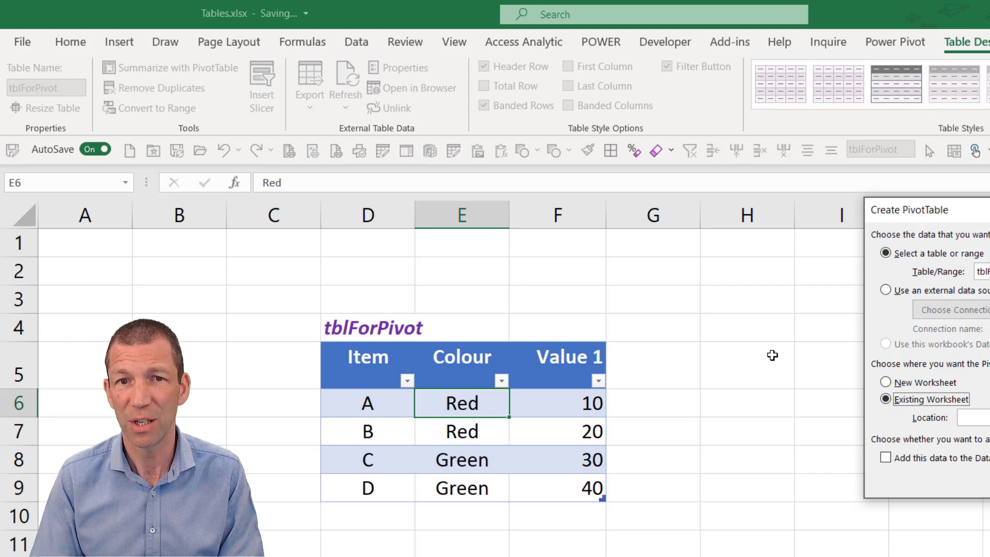
left_click(770, 357)
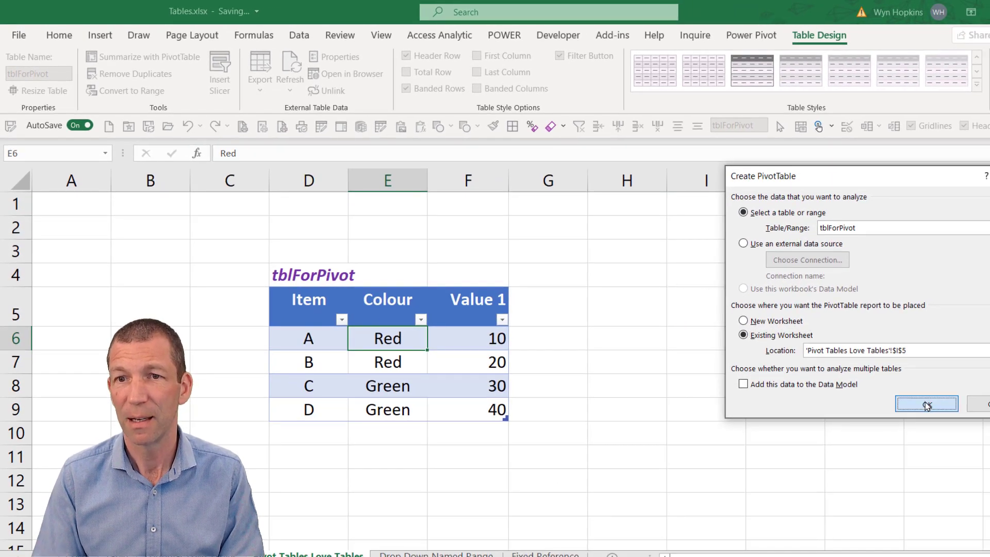
left_click(927, 404)
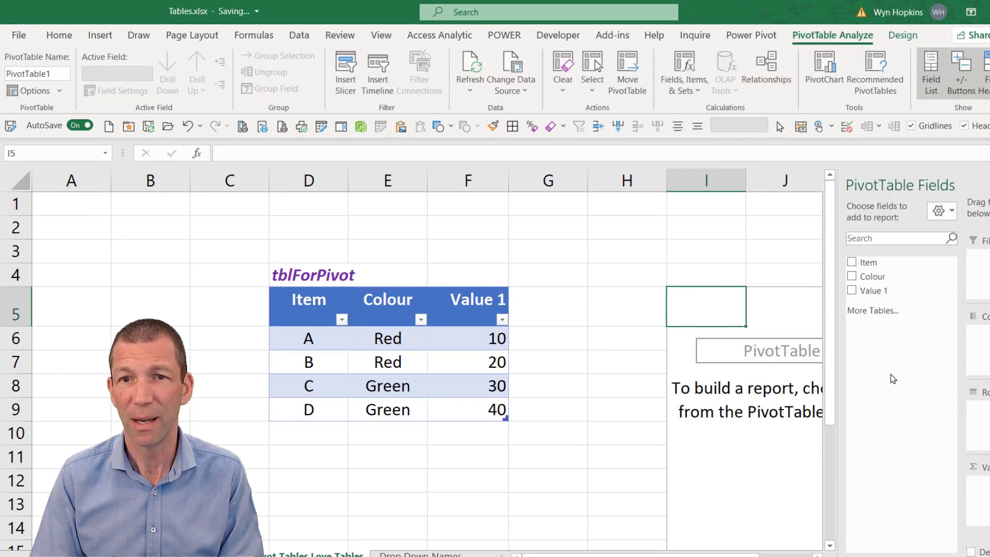
left_click(886, 289)
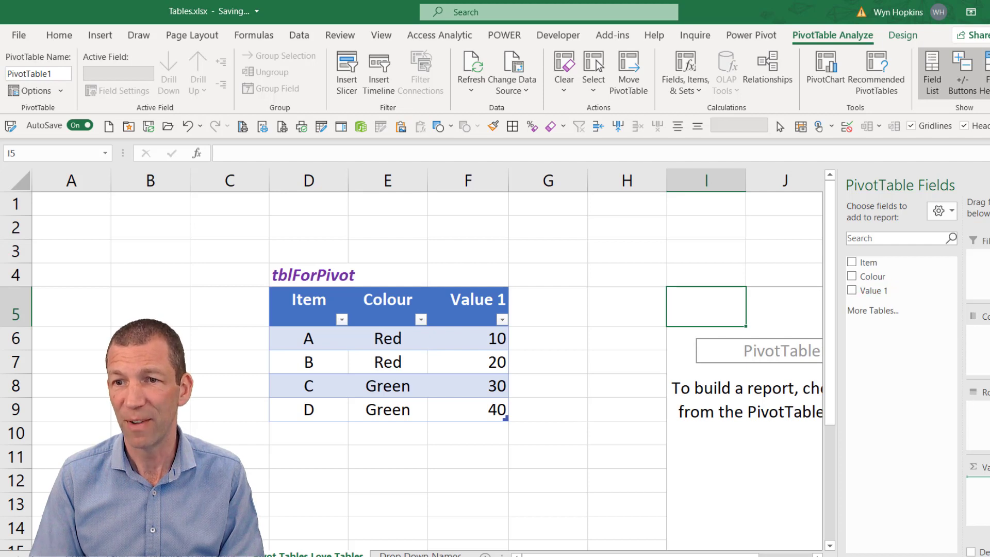
left_click(890, 279)
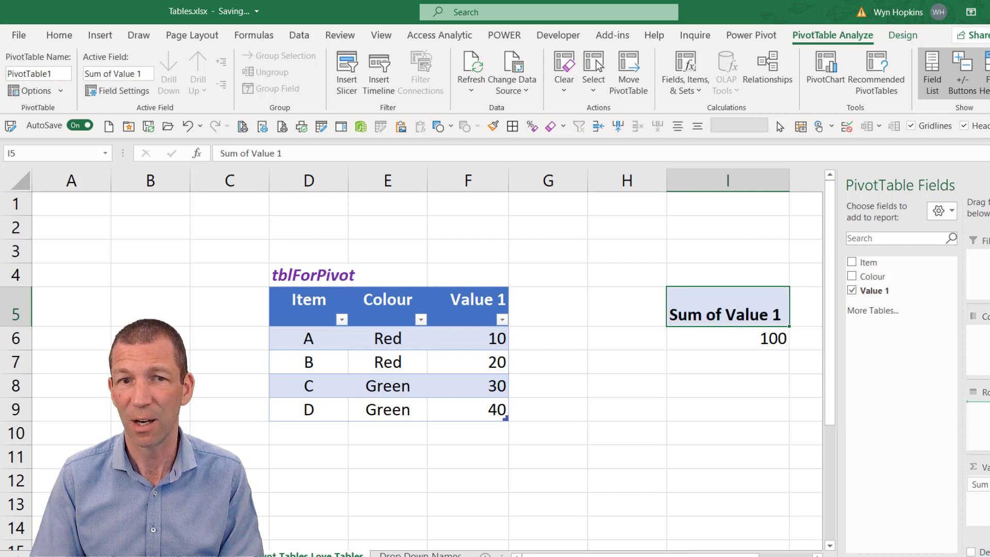
Add a new tblForPivot row: item E, colour Blue, Value 1 50
left_click(748, 447)
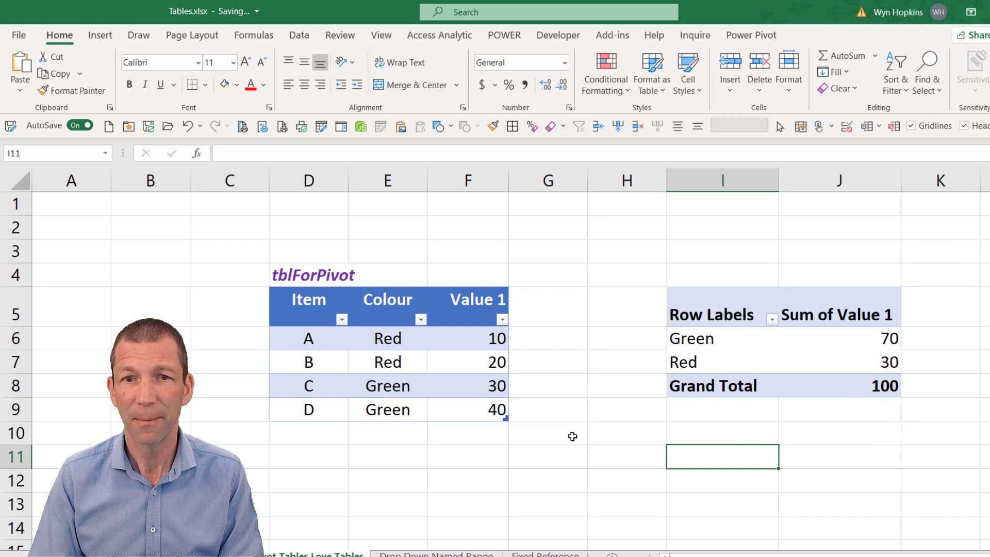
left_click(312, 436)
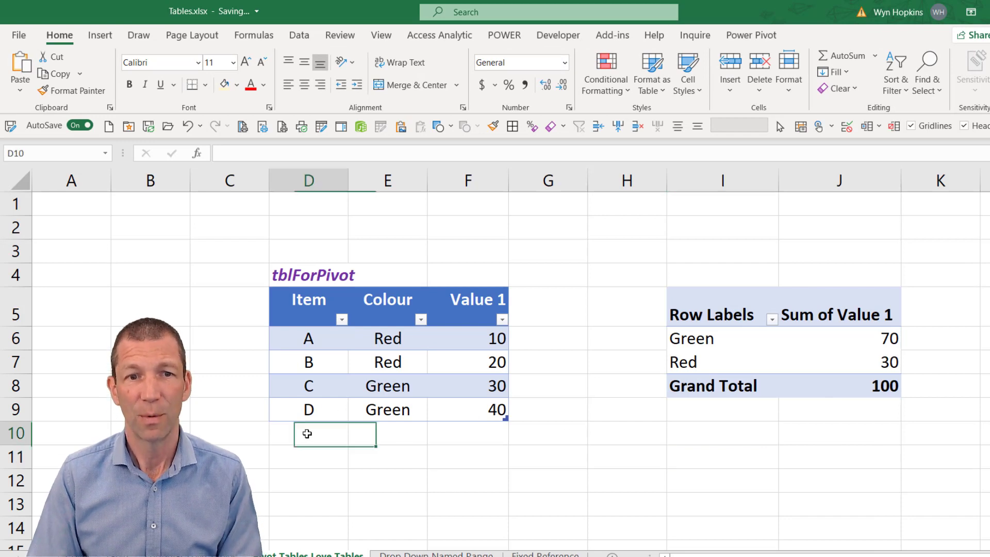
type("E")
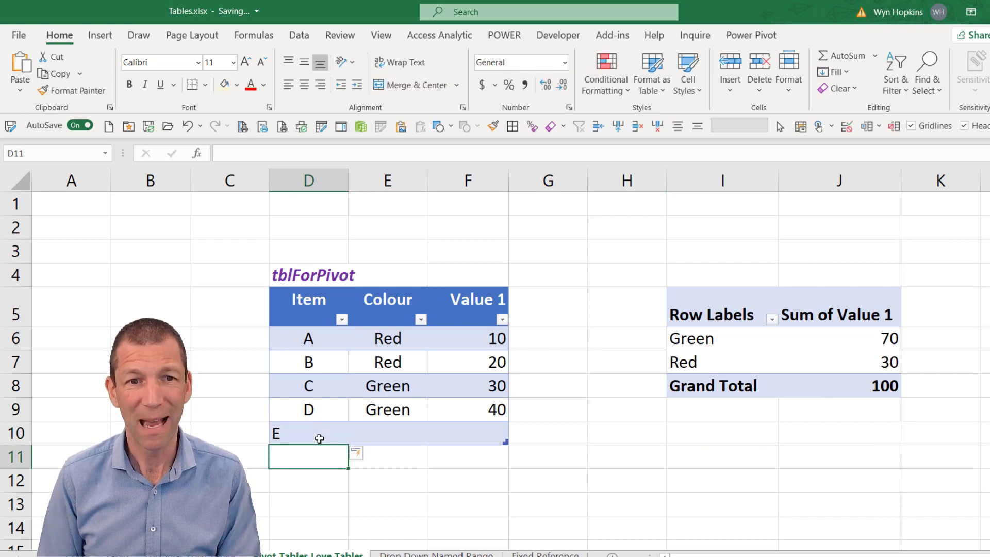
key("Tab")
type("Blue")
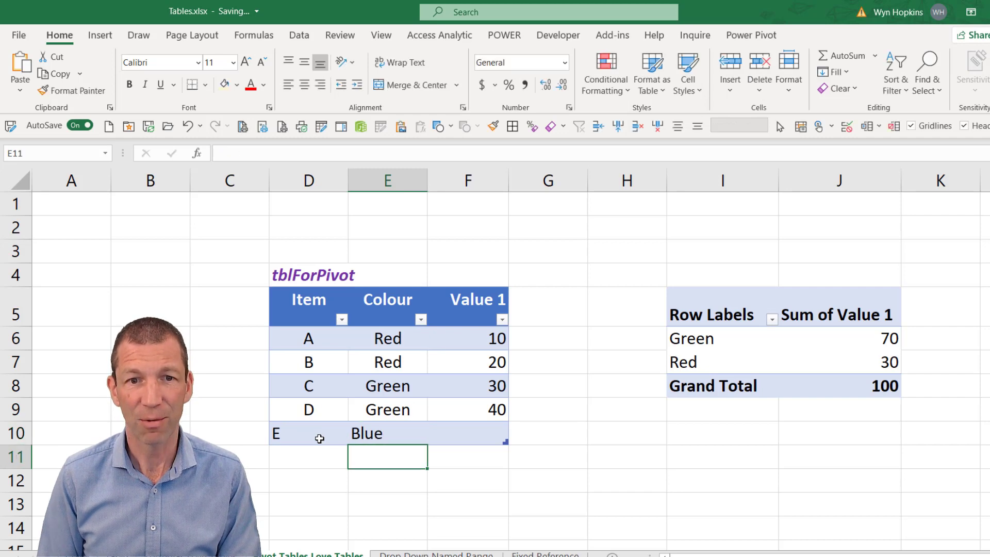
key("Tab")
type("50")
key("Return")
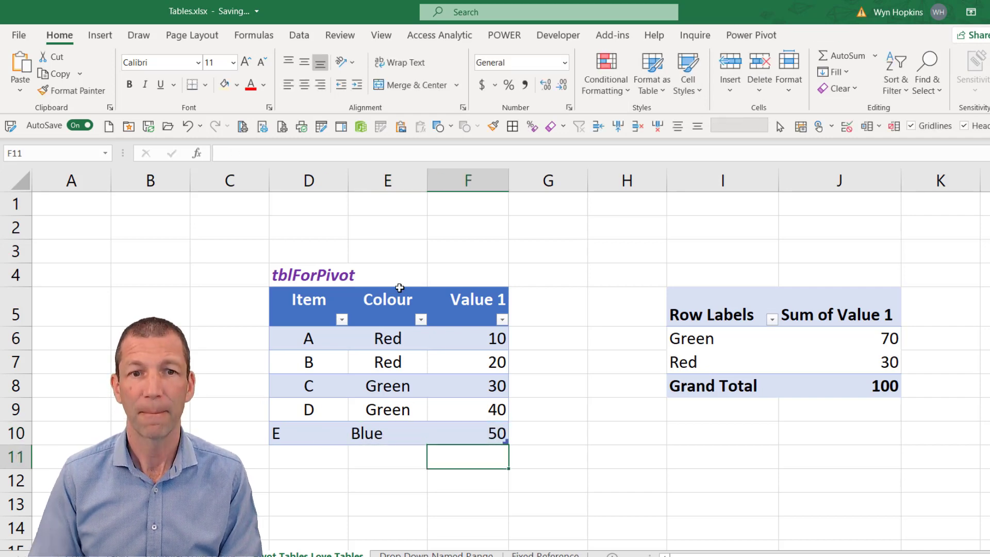
Refresh the pivot so it includes Blue 50 and totals 150
right_click(773, 338)
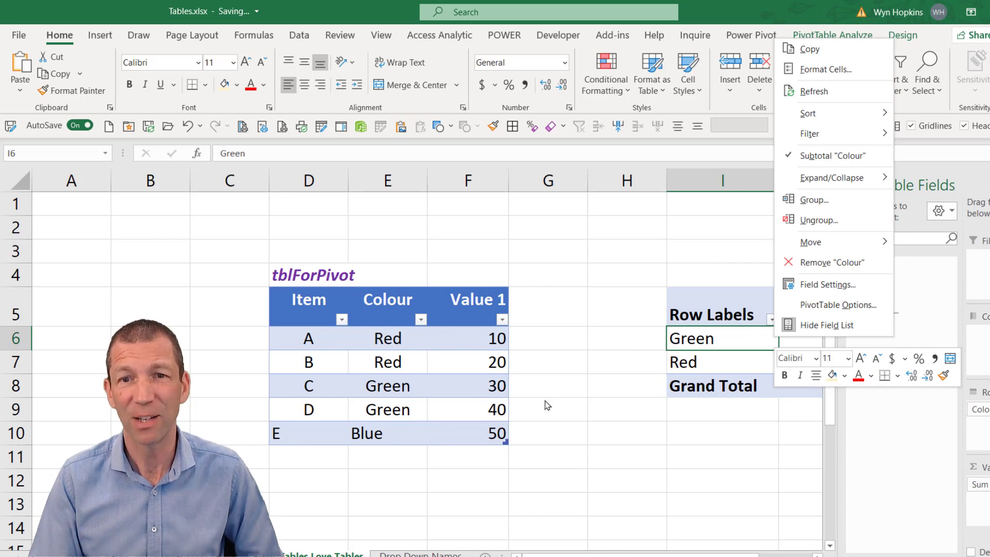
right_click(715, 336)
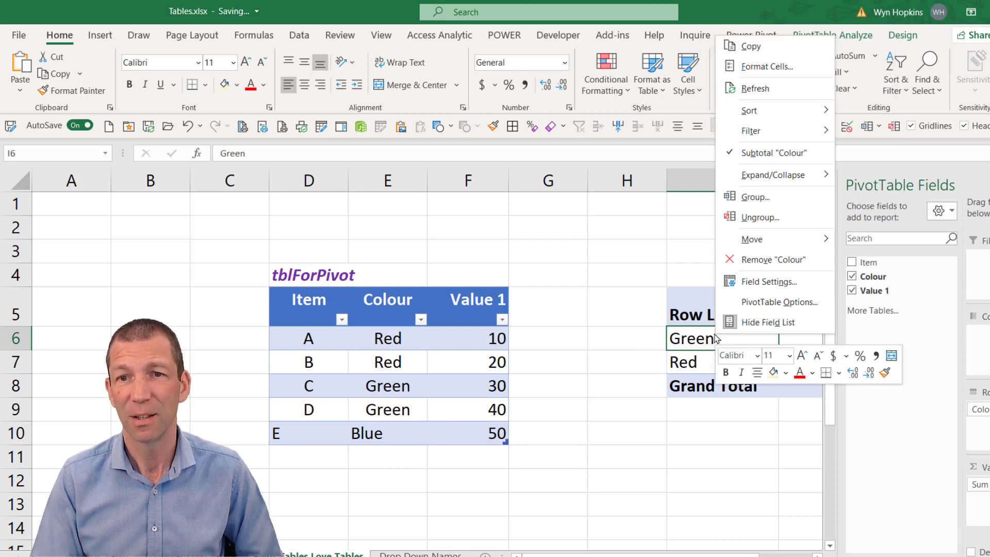
left_click(755, 89)
left_click(775, 505)
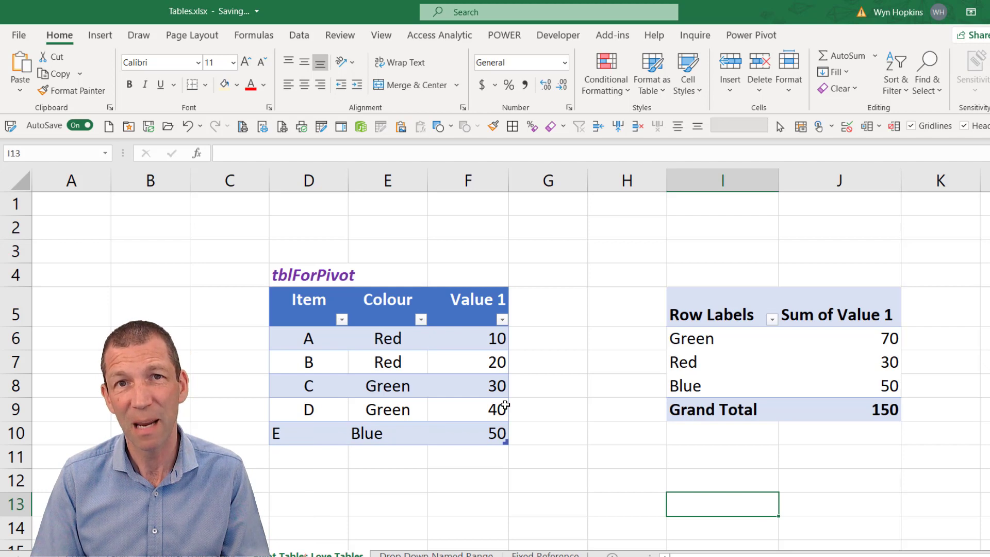
Select the pivot's colour labels and show the PivotTable Analyze commands
left_click(778, 350)
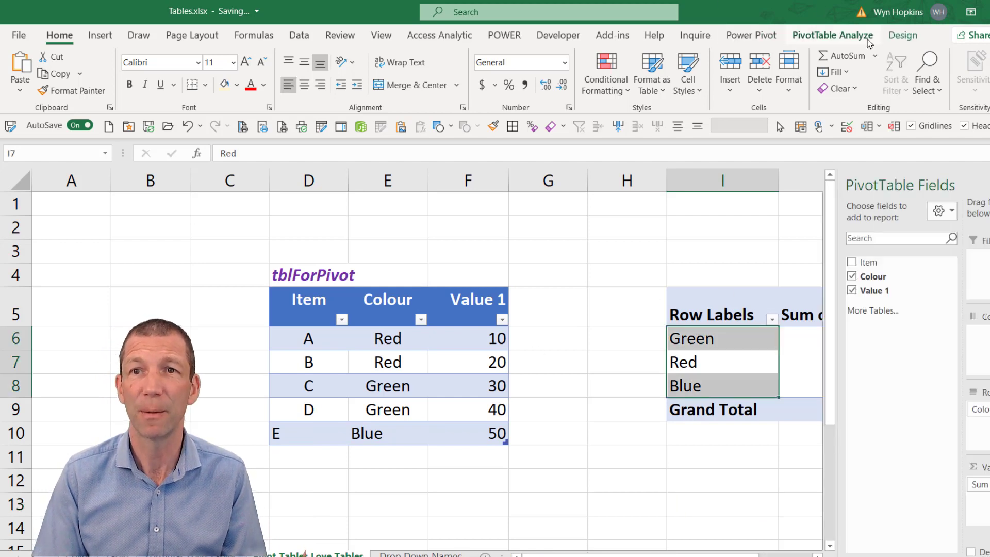
left_click(821, 39)
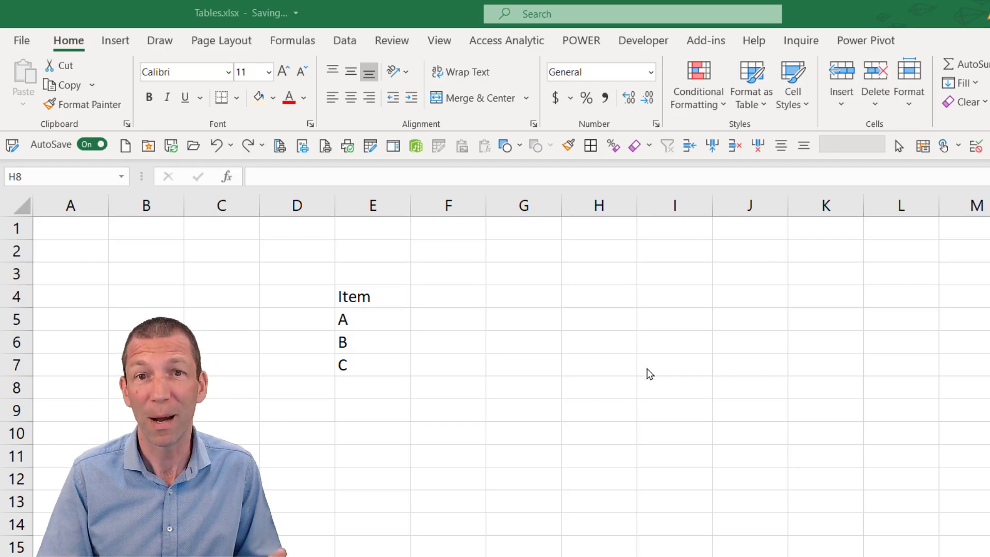
Convert the Item list E4:E7 into a headed table, which Excel names Table12
left_click(362, 319)
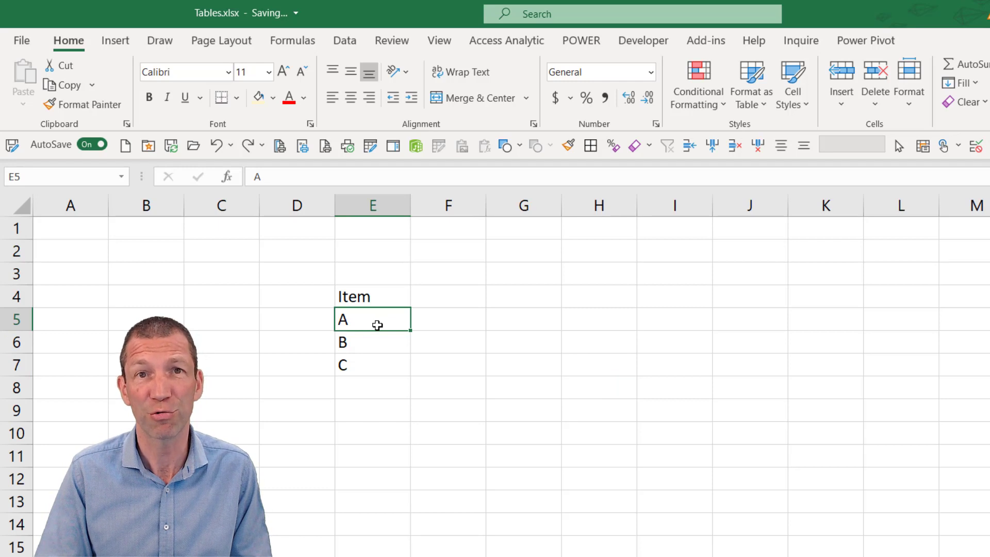
key("ctrl+t")
left_click_drag(972, 294, 796, 291)
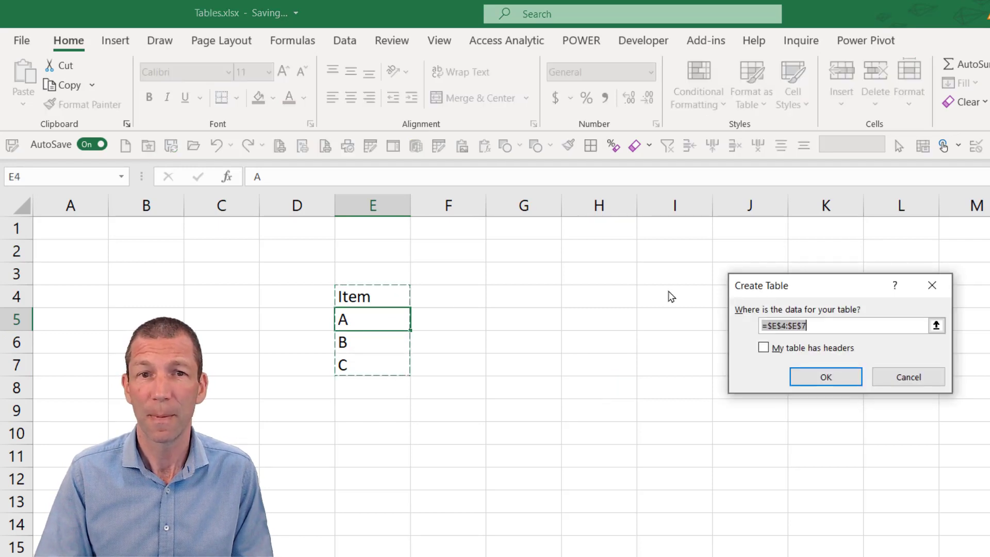
left_click_drag(671, 297, 505, 279)
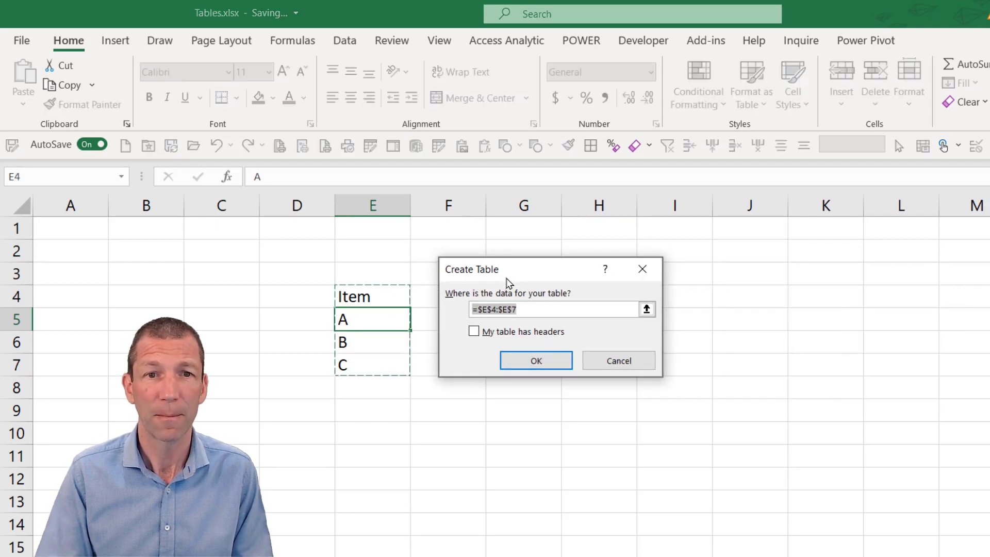
left_click(476, 334)
left_click(536, 363)
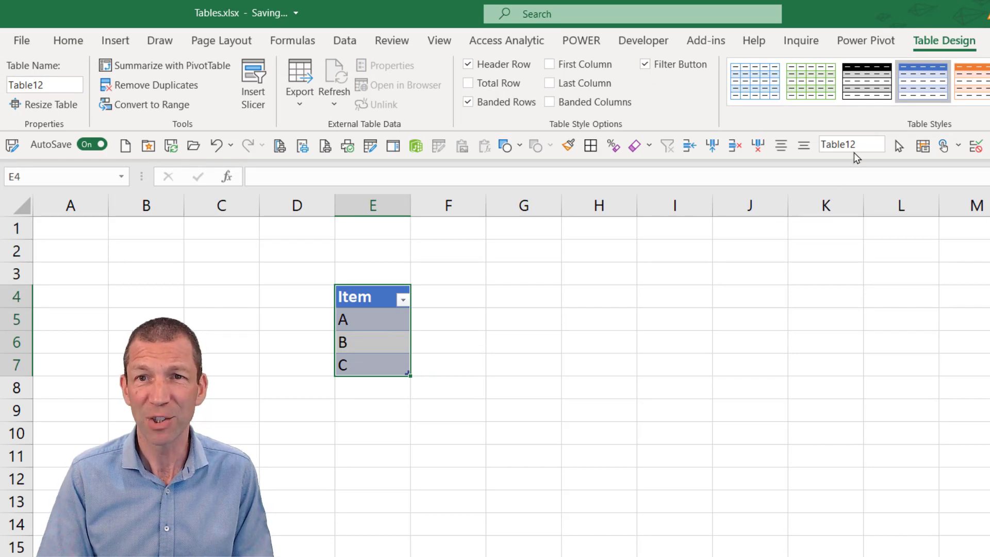
left_click(829, 145)
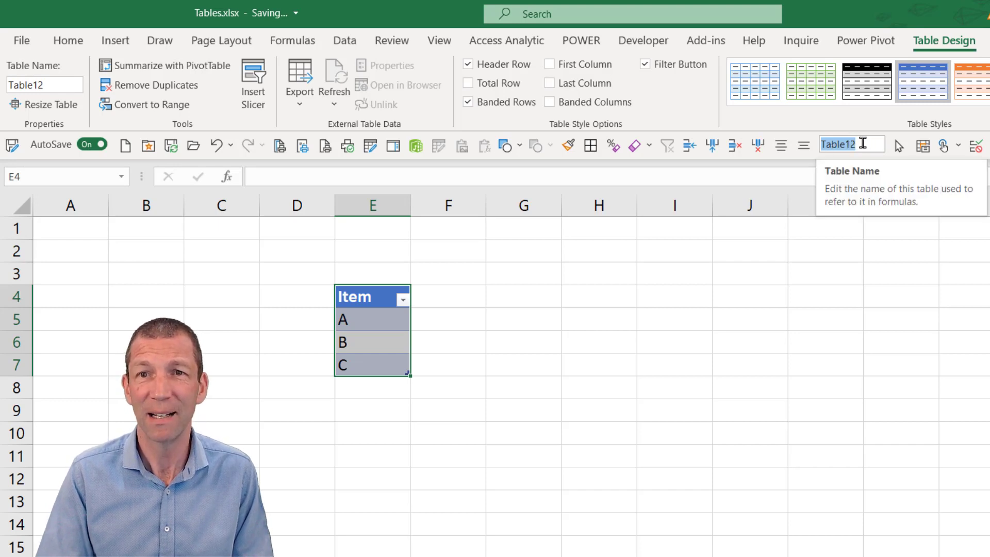
left_click(930, 45)
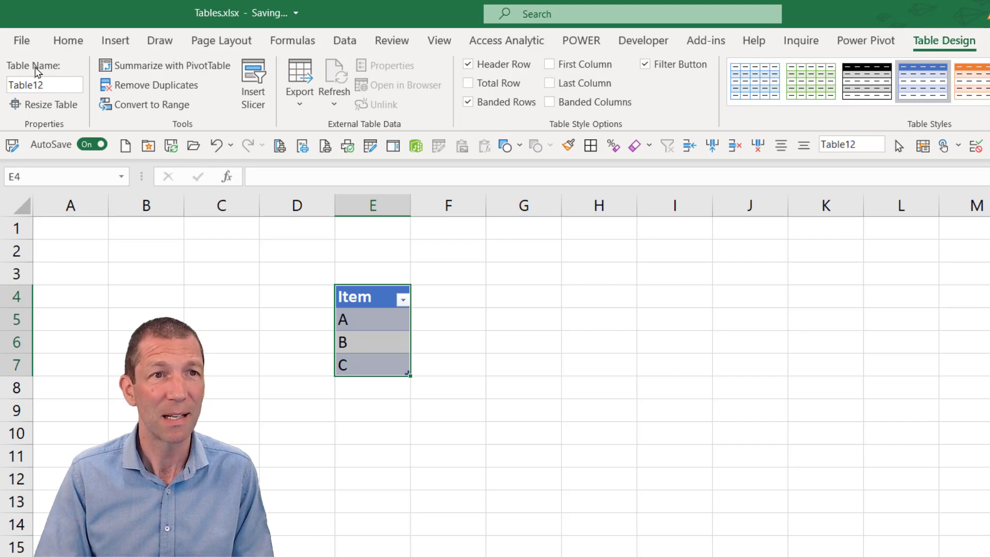
Change the table name from Table12 to tblDropDown, then select cell I4
right_click(35, 67)
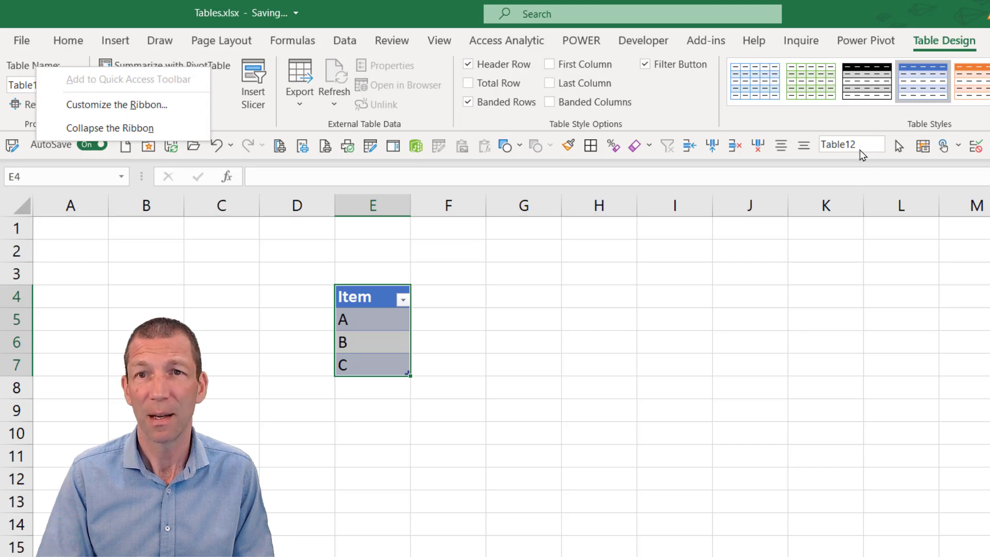
left_click(843, 145)
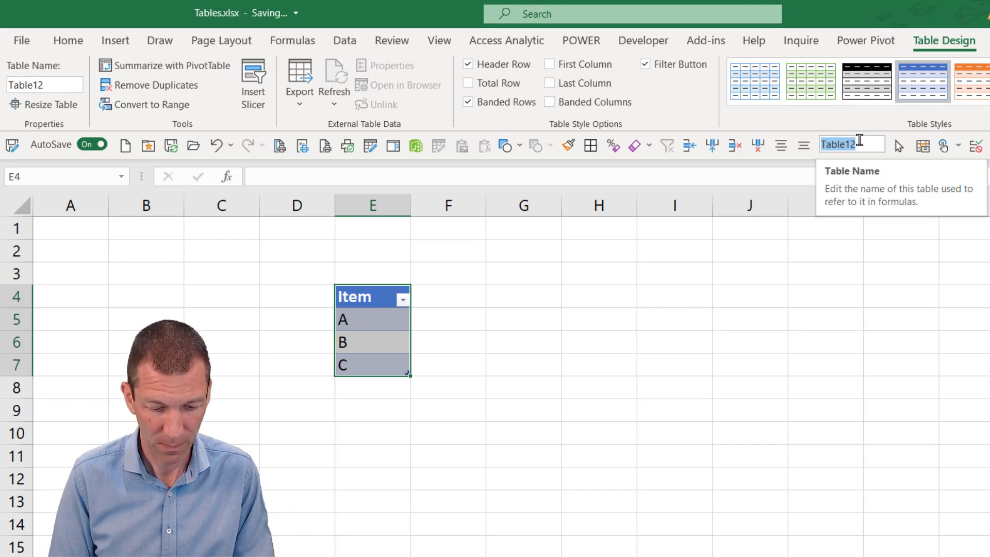
type("tblDropDo")
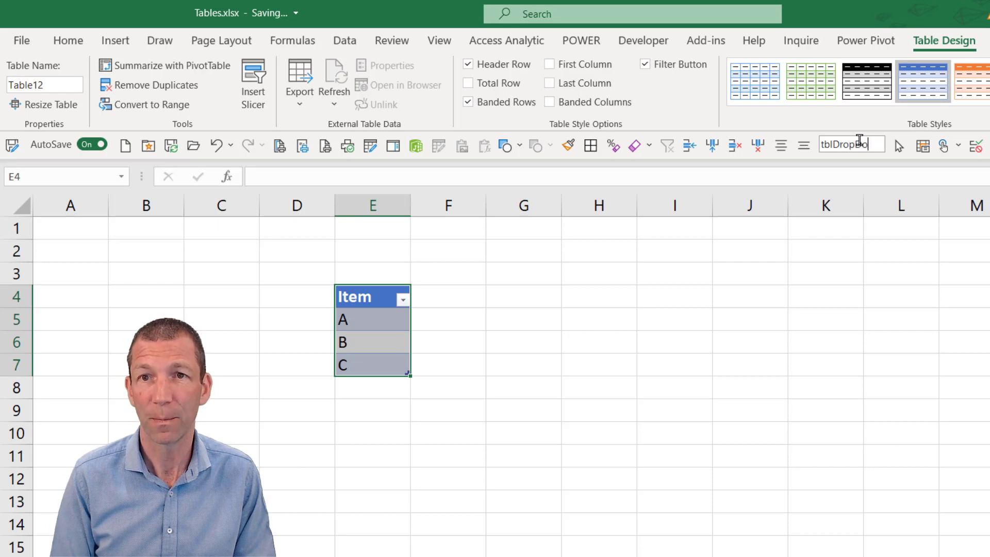
type("wn")
key("Return")
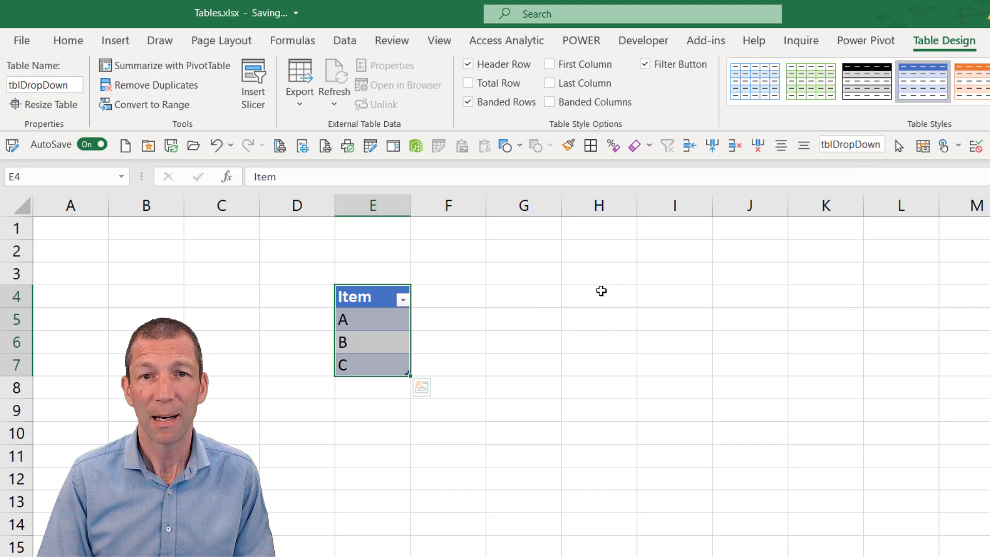
left_click(661, 291)
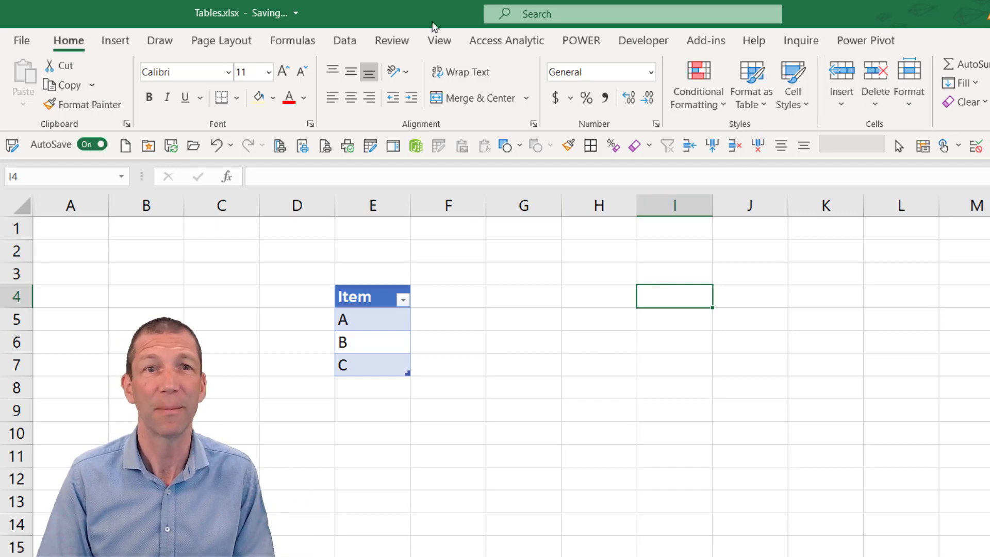
Give I4 a List data-validation drop-down sourced from items A to C, and pick B
left_click(344, 41)
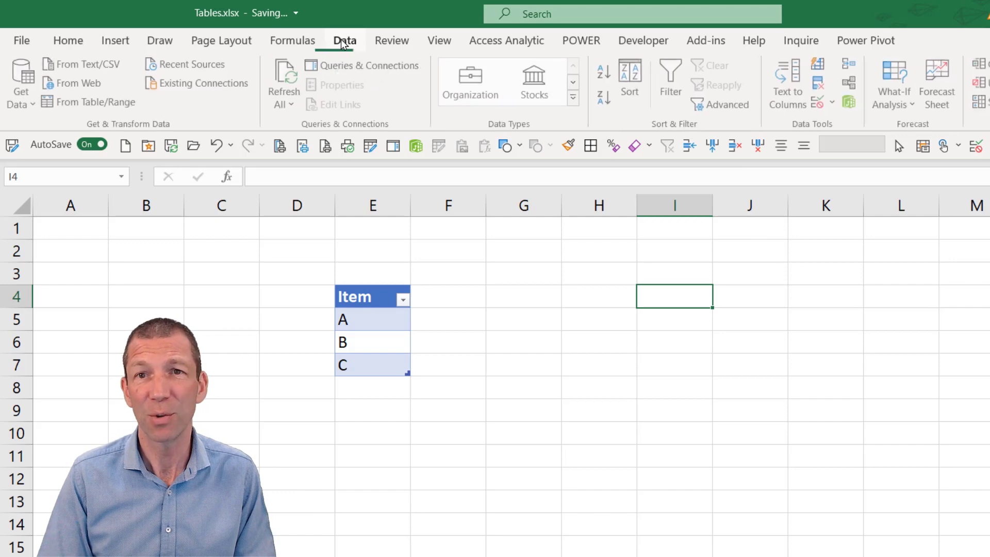
left_click(818, 101)
left_click(449, 280)
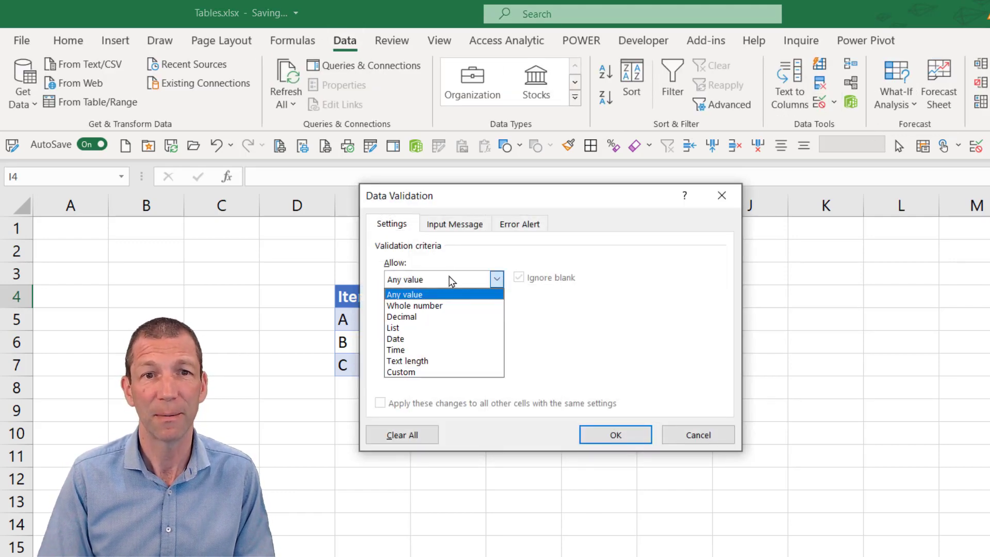
left_click(425, 328)
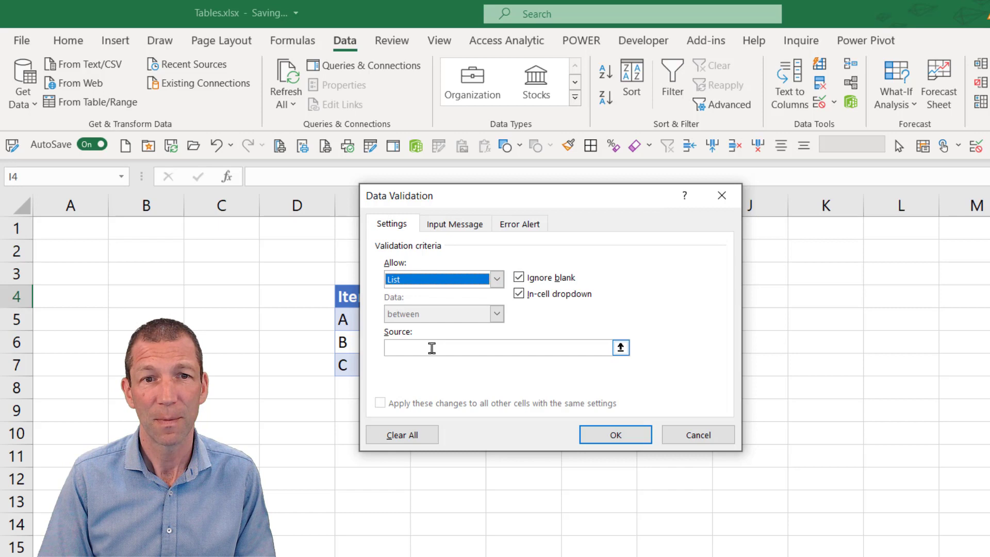
left_click(432, 348)
left_click_drag(494, 202, 677, 204)
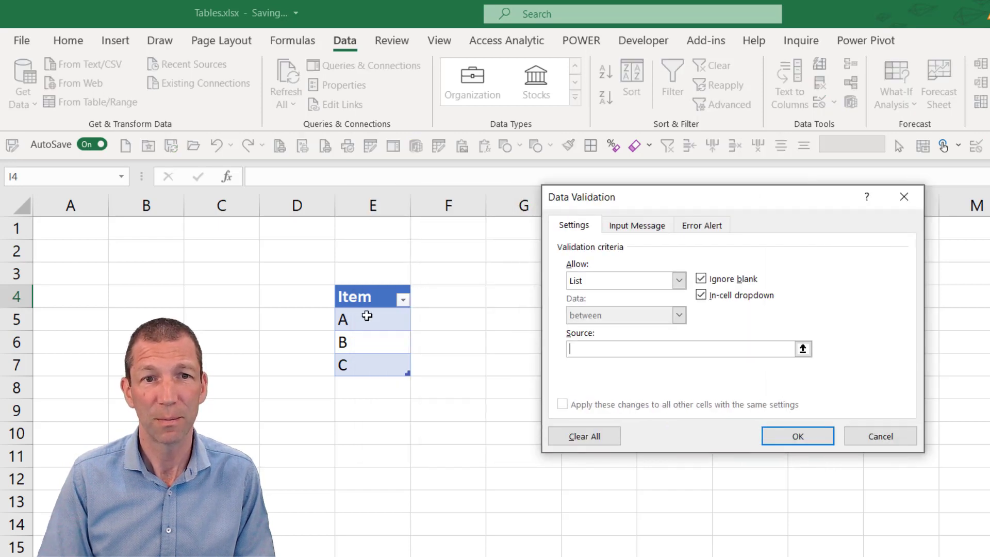
left_click_drag(366, 315, 377, 365)
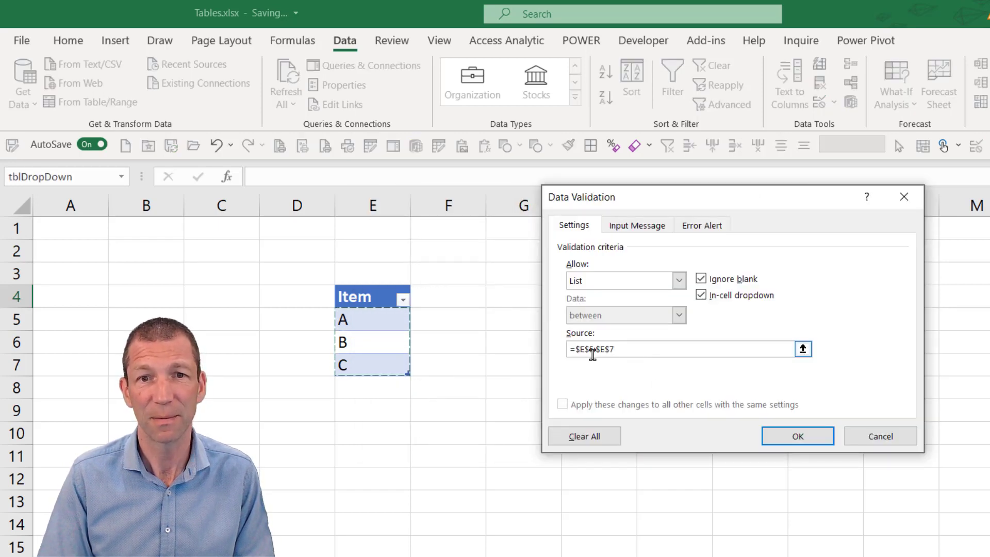
left_click(788, 437)
left_click(718, 300)
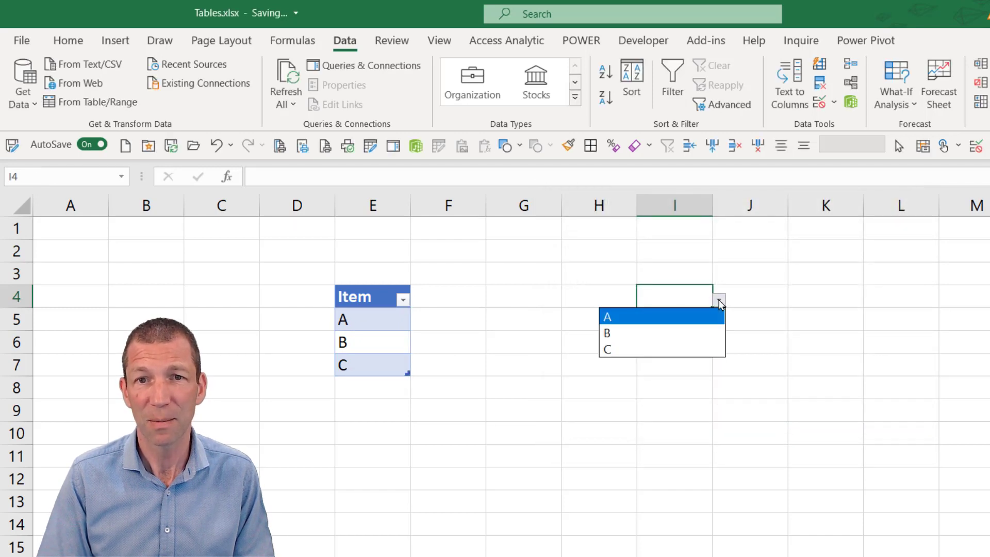
left_click(671, 332)
left_click(717, 300)
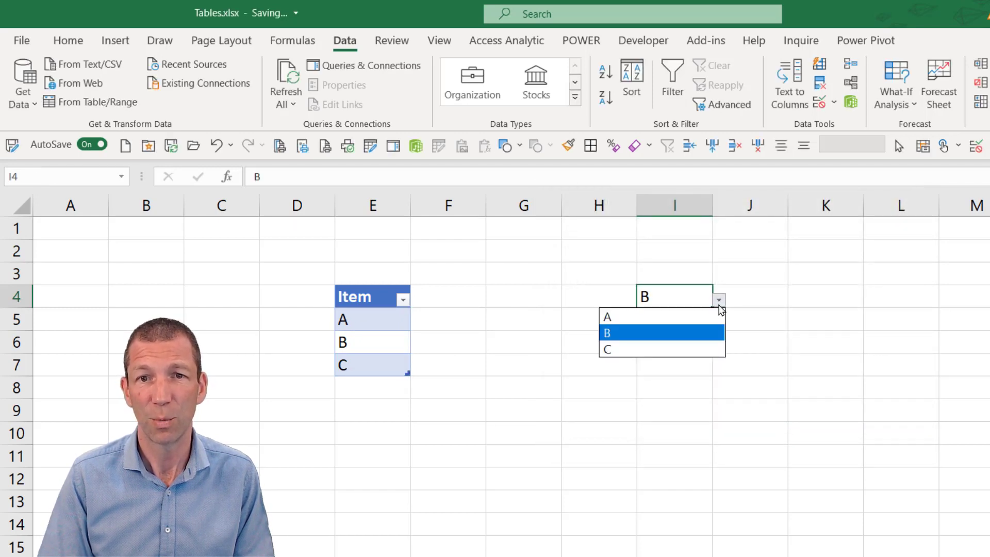
left_click(718, 300)
Add item D to the Item table and confirm it appears in I4's drop-down
left_click(382, 387)
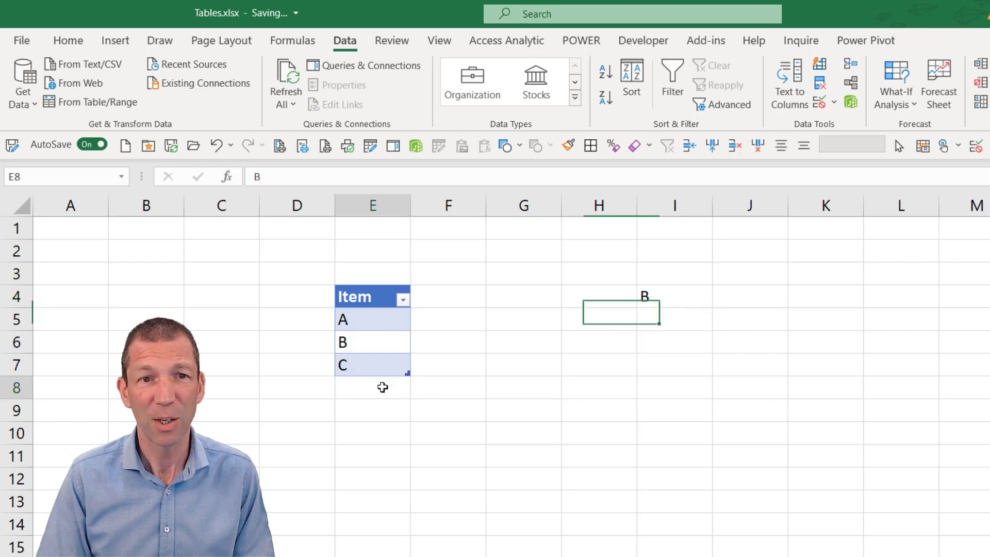
type("D")
key("Return")
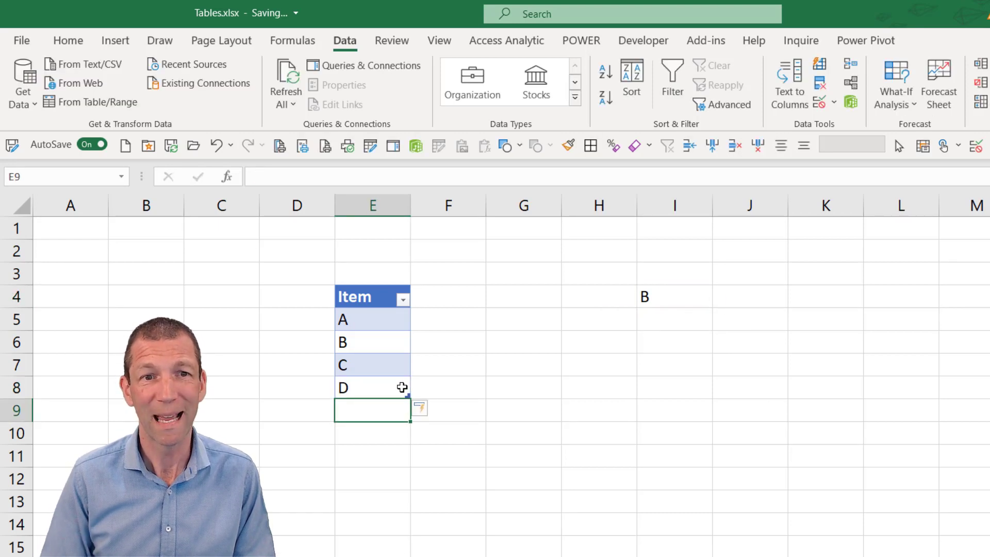
left_click(657, 296)
left_click(719, 301)
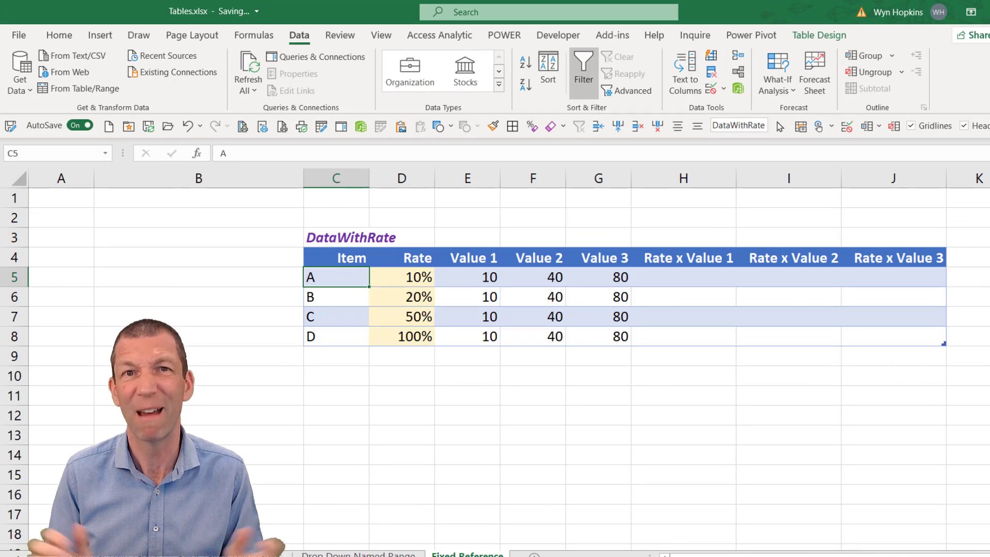
left_click(693, 284)
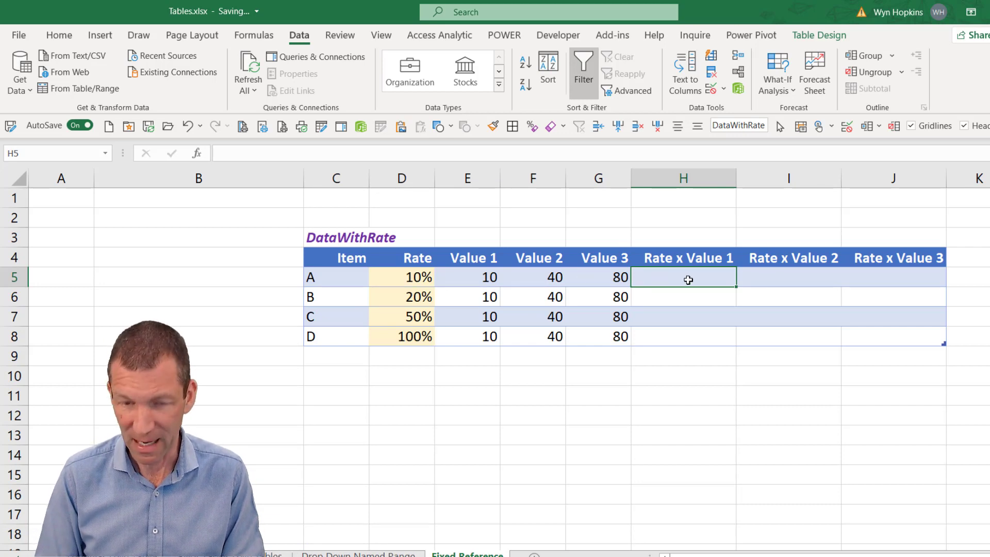
type("=")
left_click(406, 277)
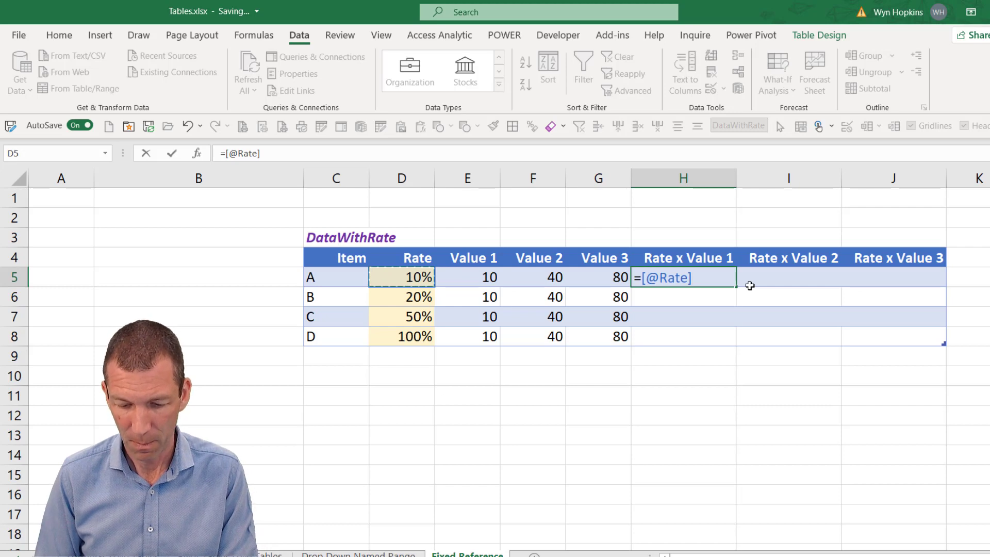
type("*")
left_click(477, 277)
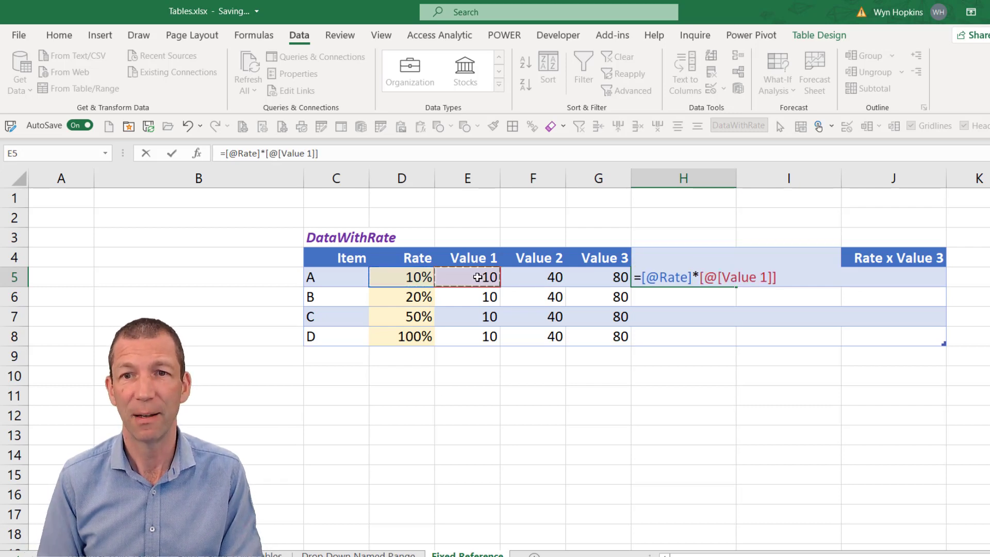
key("Return")
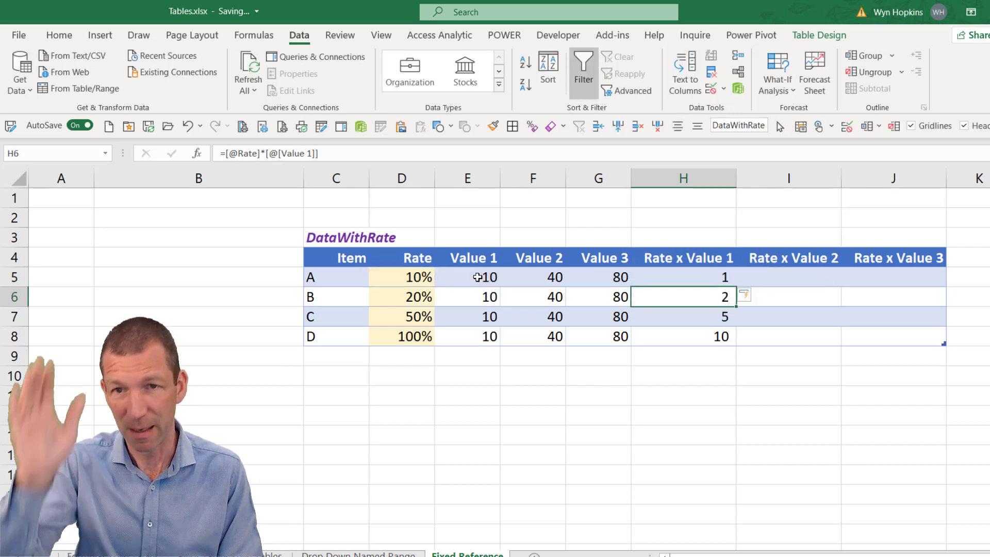
key("Up")
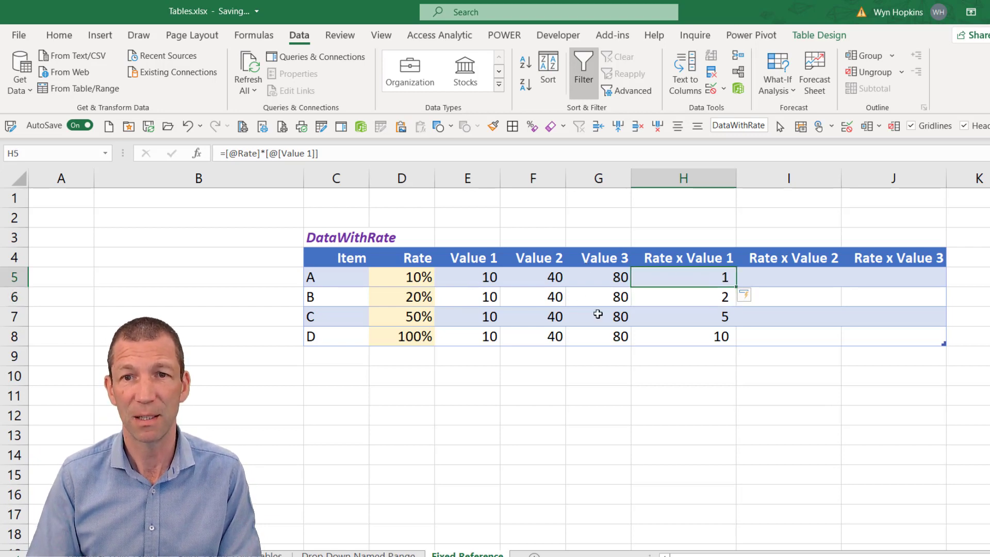
left_click(720, 299)
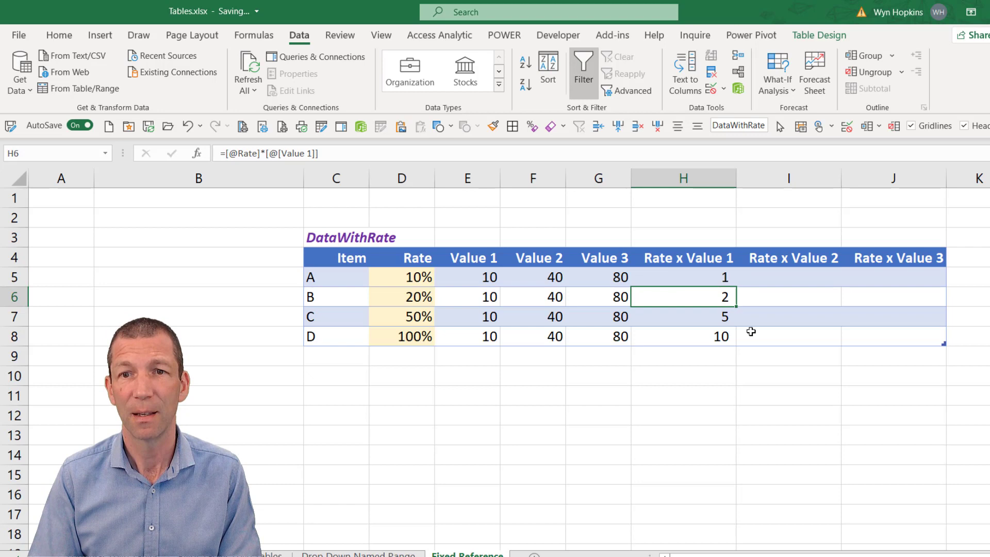
key("F2")
key("Escape")
Copy the H5 formula across to I5:J5, inspect the shifted references, then clear I5:J5
left_click(716, 277)
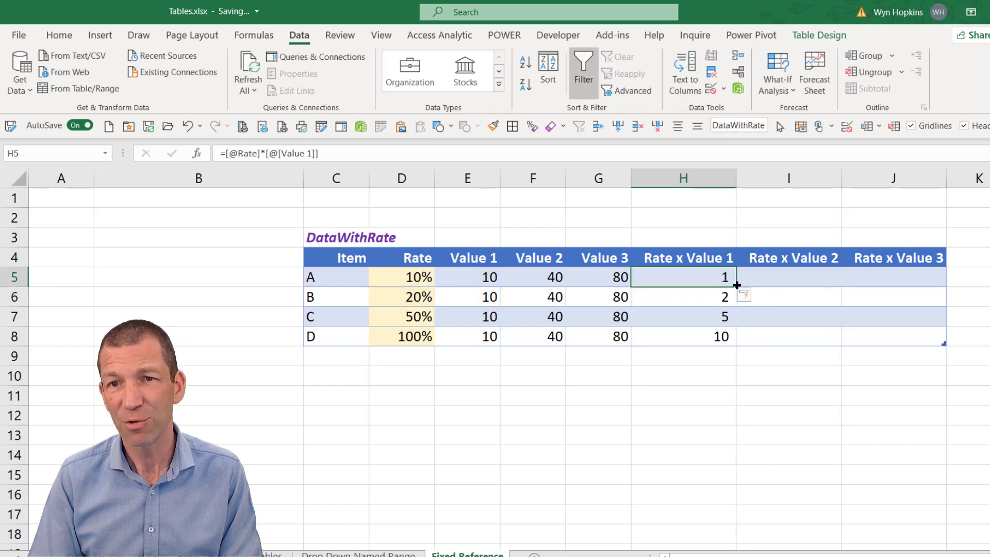
left_click_drag(743, 286, 914, 284)
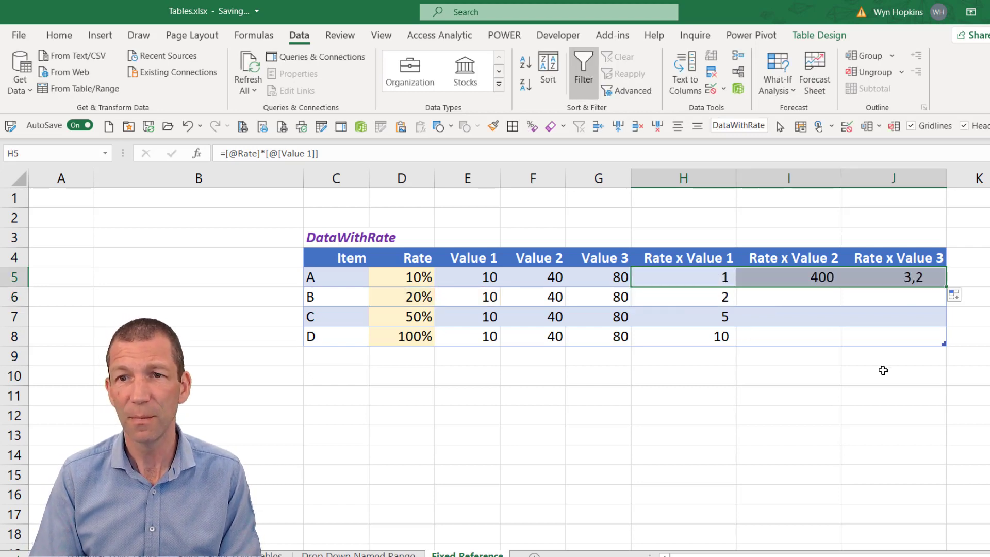
left_click(815, 277)
key("F2")
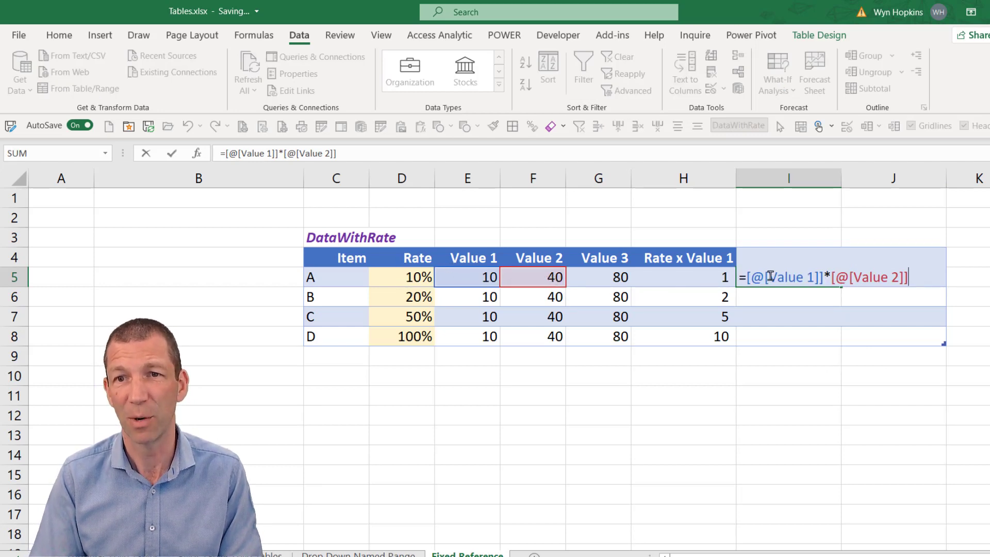
key("ctrl+Return")
left_click_drag(801, 278, 901, 278)
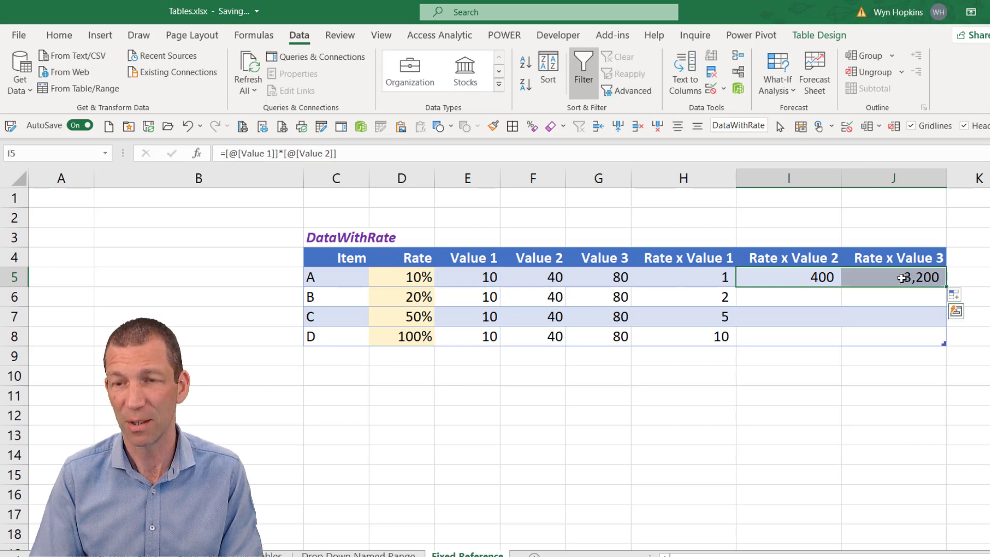
key("Delete")
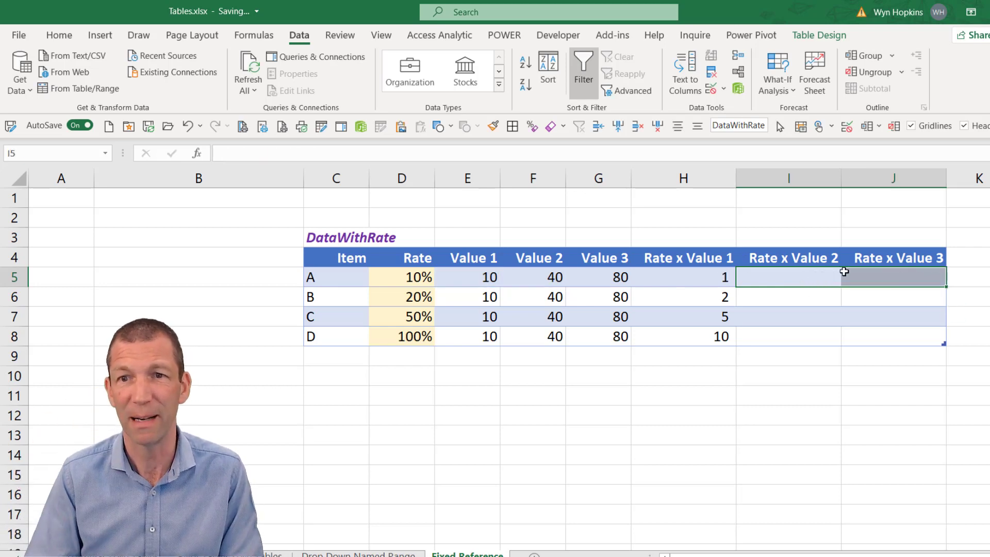
left_click(682, 272)
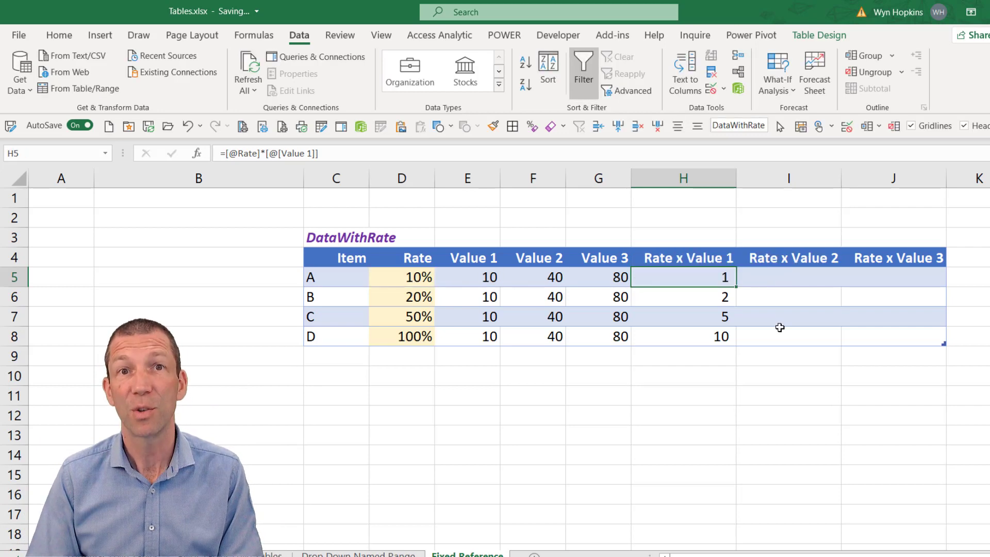
double_click(708, 279)
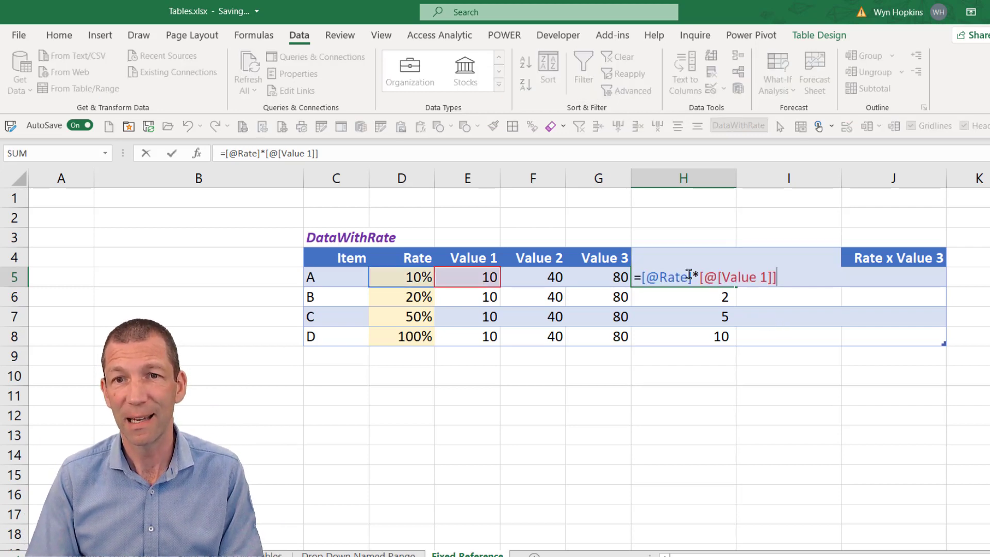
type(":")
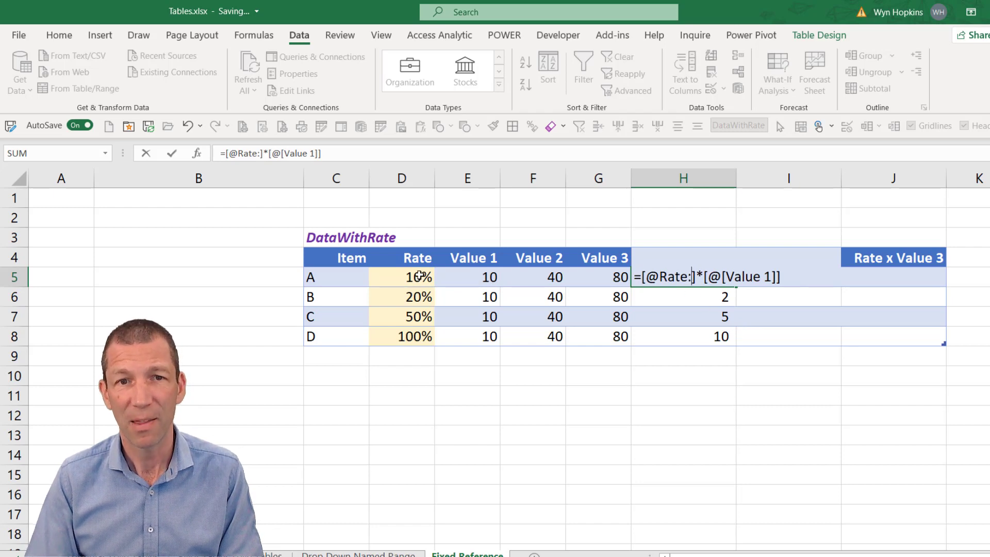
left_click(406, 252)
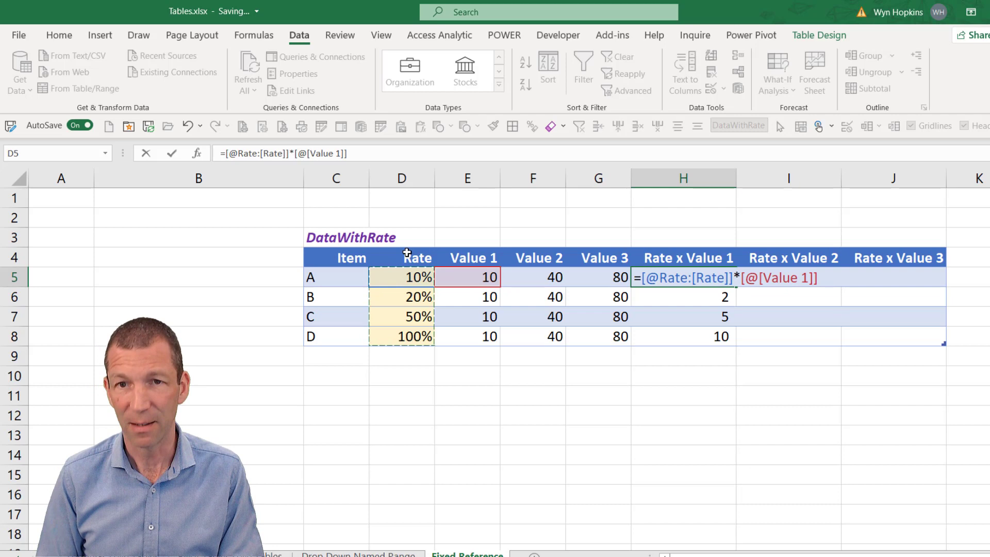
key("Return")
key("Up")
key("F2")
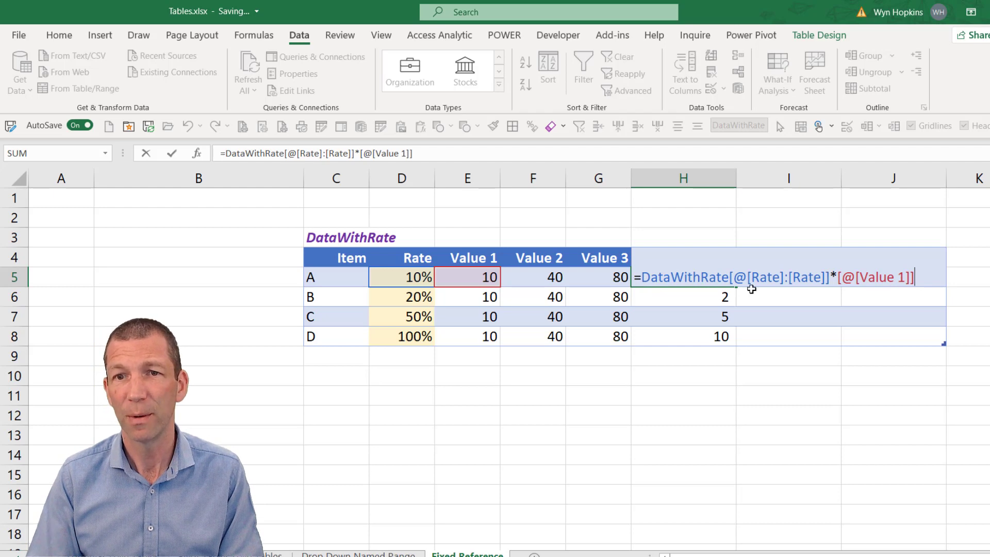
key("ctrl+Return")
Copy the locked formula to I5:J5 and fill both columns down the table
left_click_drag(736, 285, 900, 289)
left_click(897, 273)
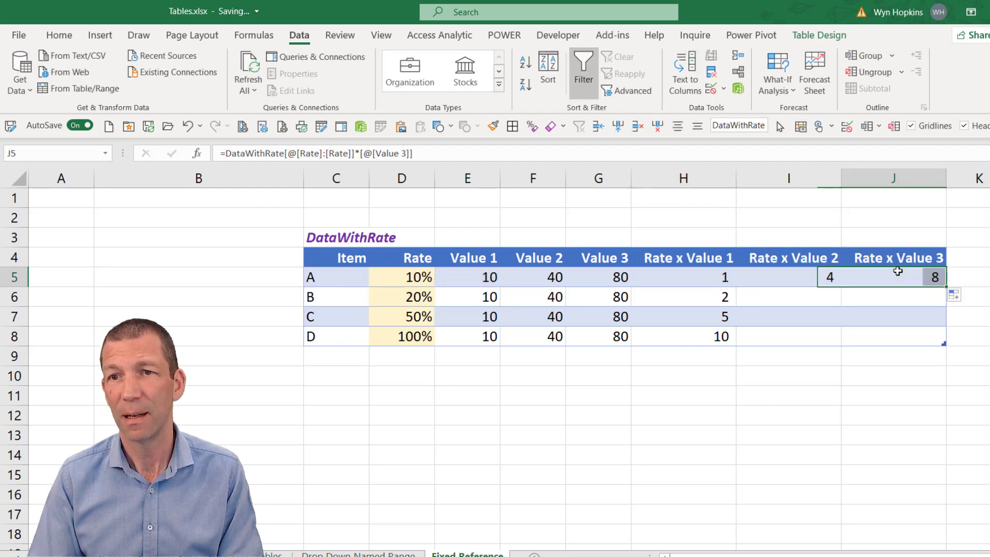
double_click(820, 279)
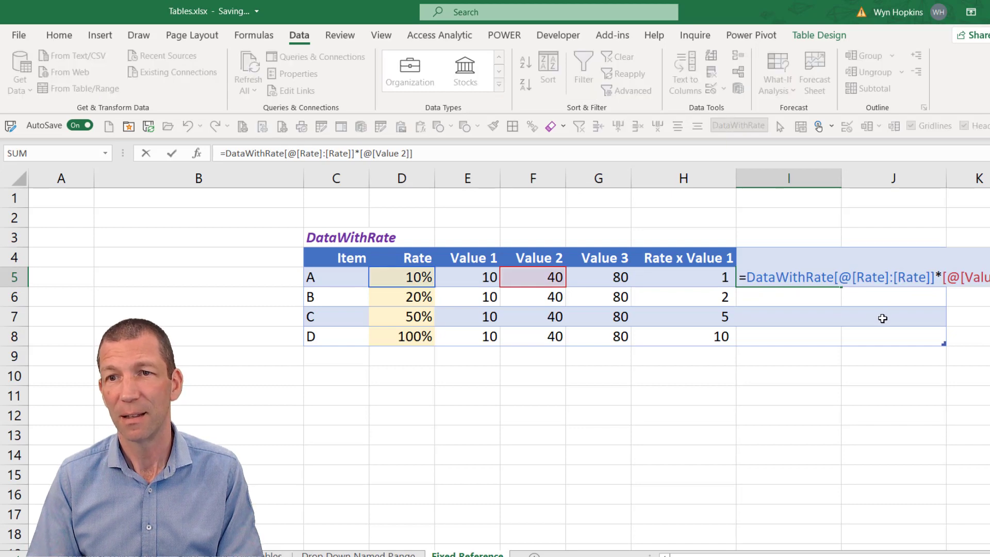
key("Escape")
double_click(898, 282)
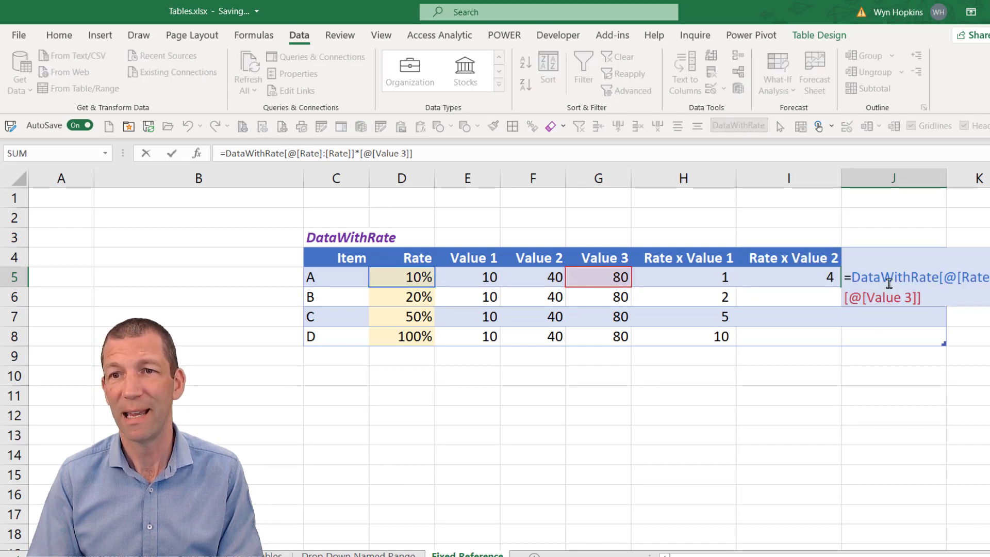
key("Escape")
left_click_drag(771, 279, 883, 276)
double_click(944, 285)
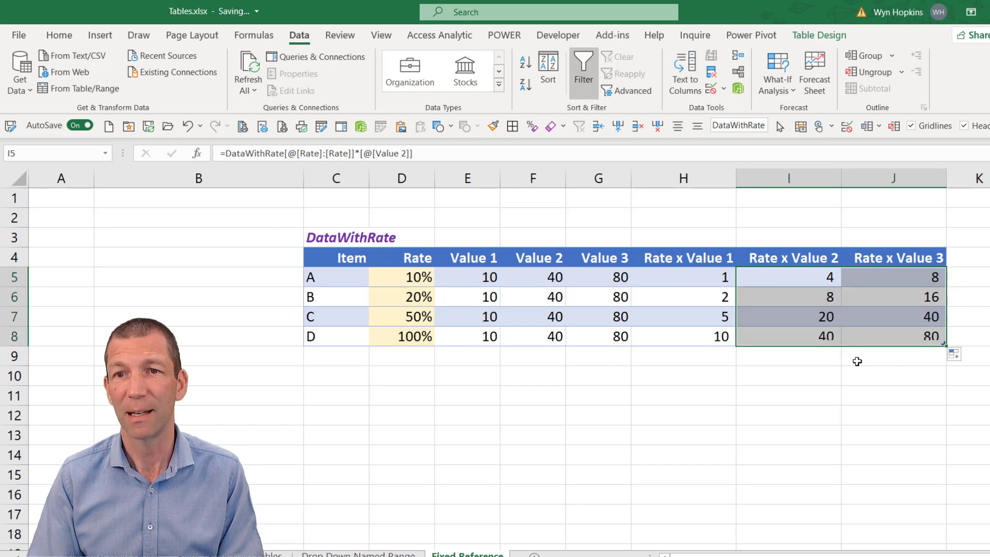
left_click(785, 390)
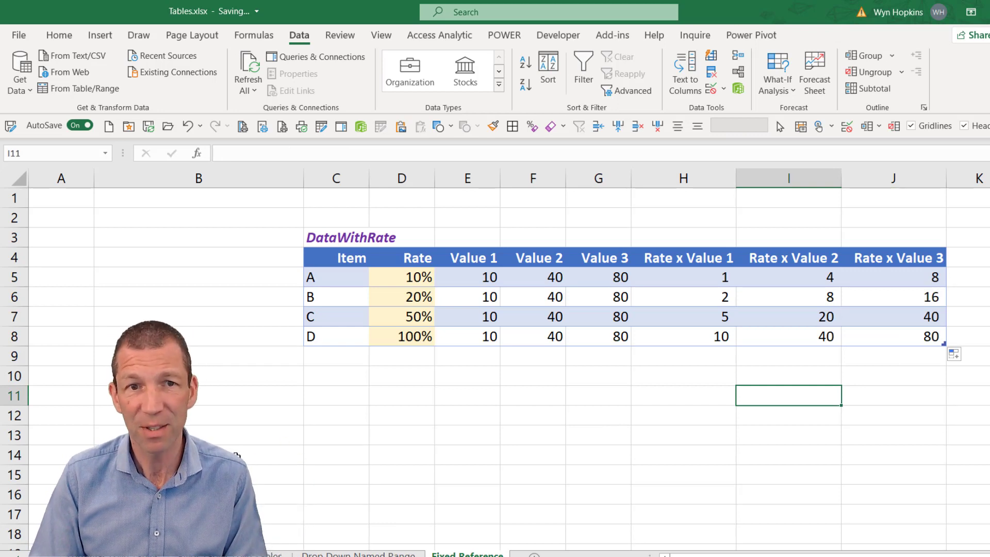
Load the DataWithRate table into Power Query Editor via Get Data from Table/Range
left_click(448, 301)
right_click(478, 290)
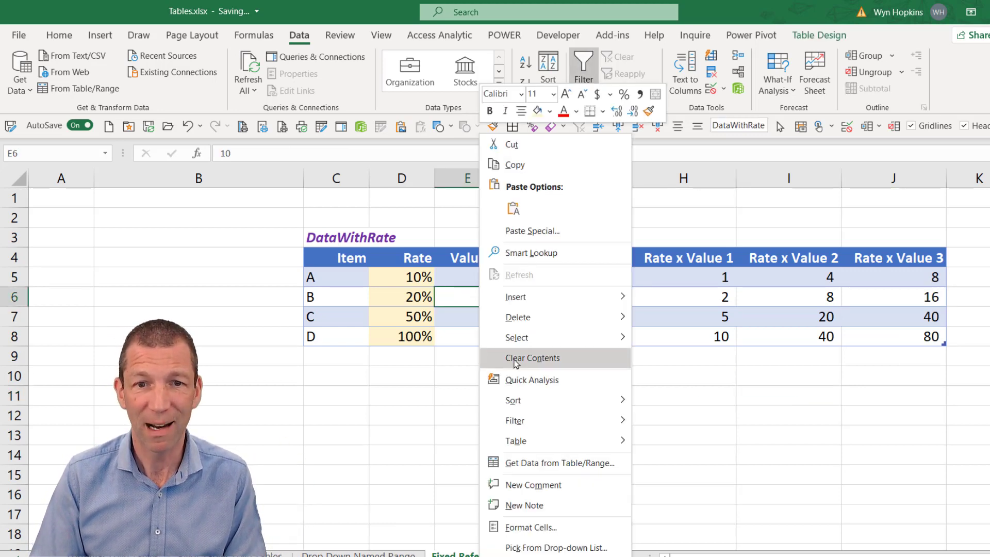
left_click(553, 466)
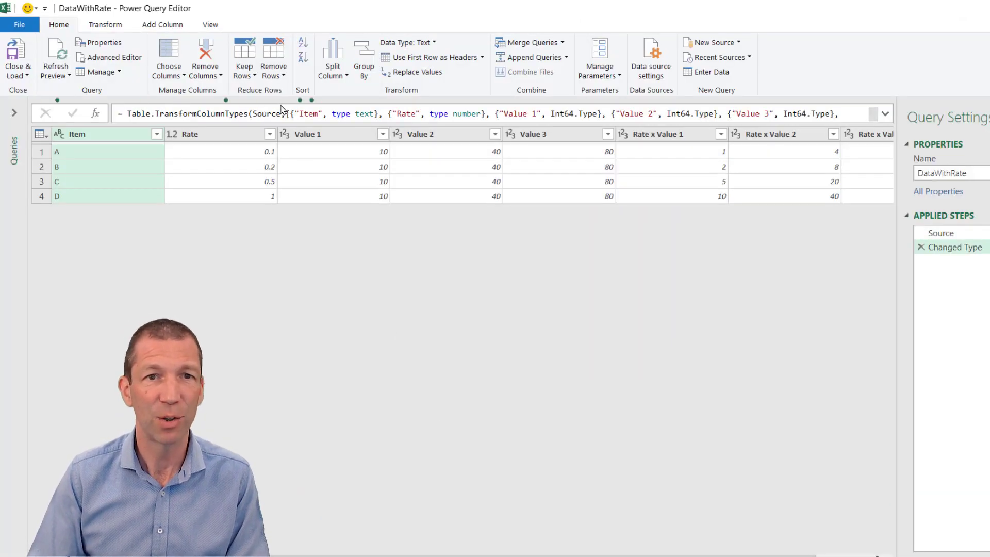
Remove all columns except Value 2 in the query
left_click(420, 134)
right_click(433, 133)
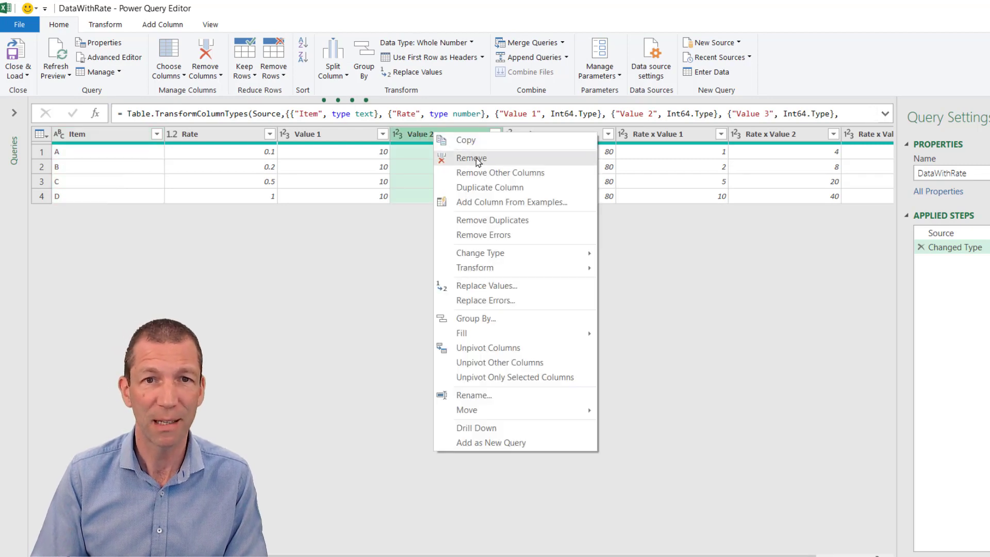
left_click(486, 173)
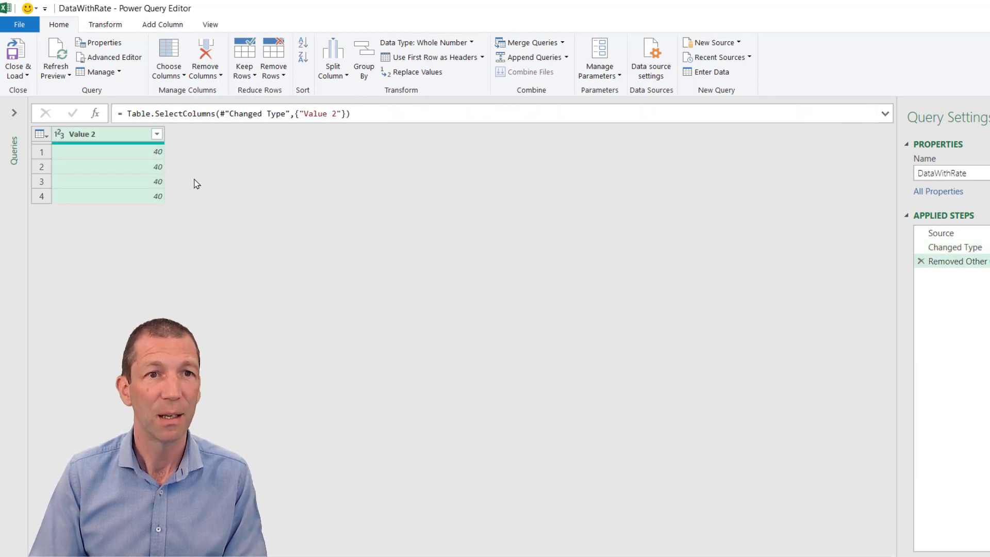
Load the query as a table on a new worksheet, creating DataWithRate_2 with four rows of 40
left_click(18, 75)
left_click(29, 91)
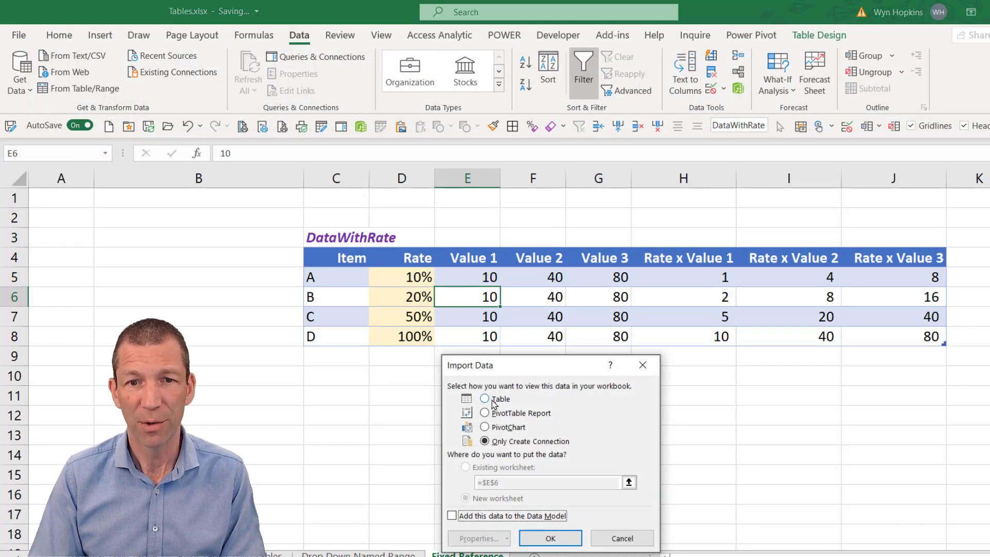
left_click(492, 400)
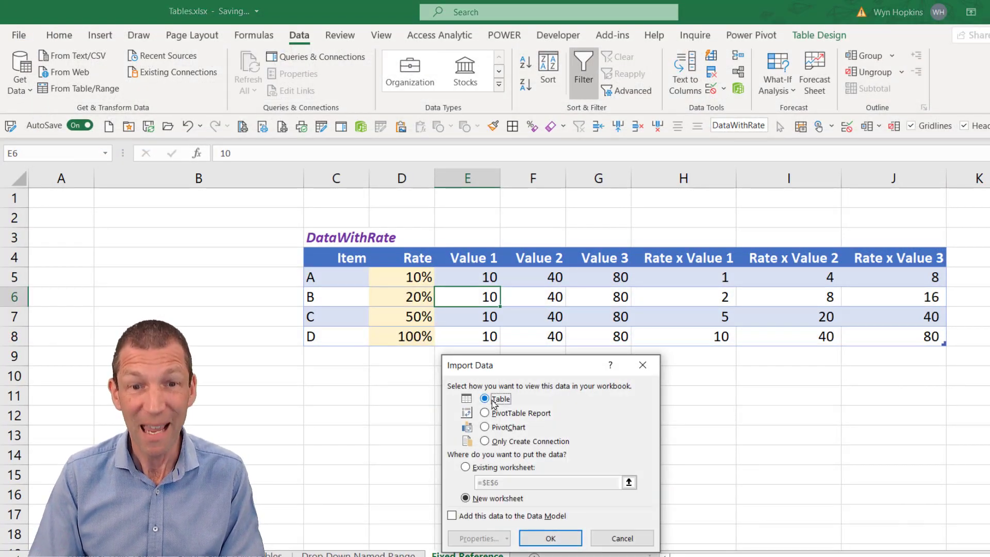
left_click(570, 543)
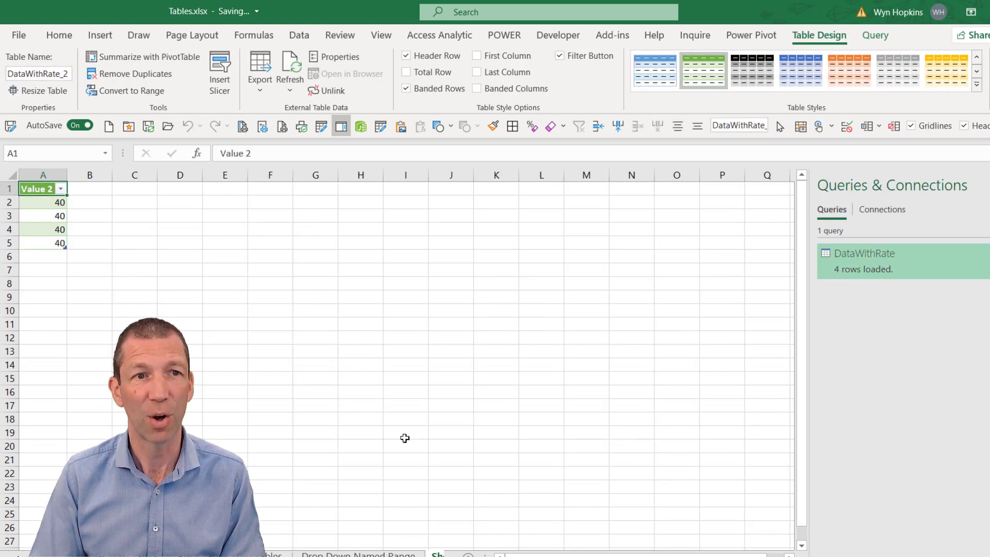
left_click(52, 215)
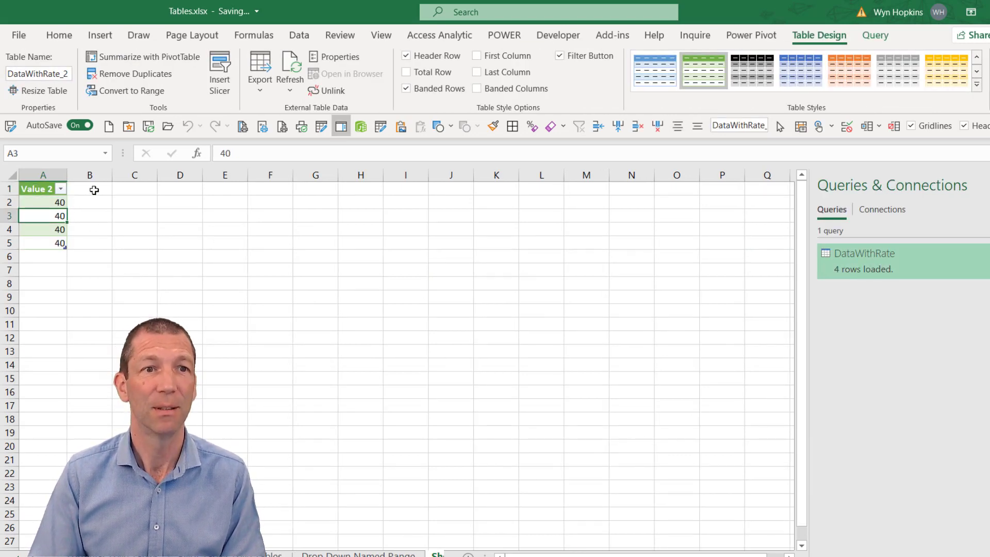